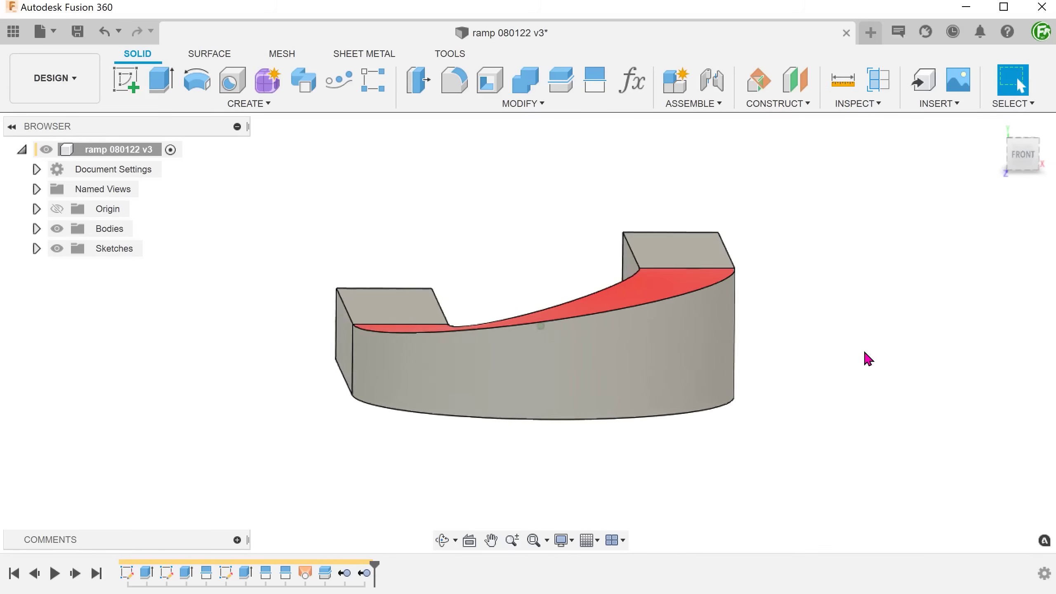
Inspect the finished ramp by selecting the raised block, lower arm and curved ramp faces, then view from Top.
{"action": "left_click", "coordinate": [709, 219]}
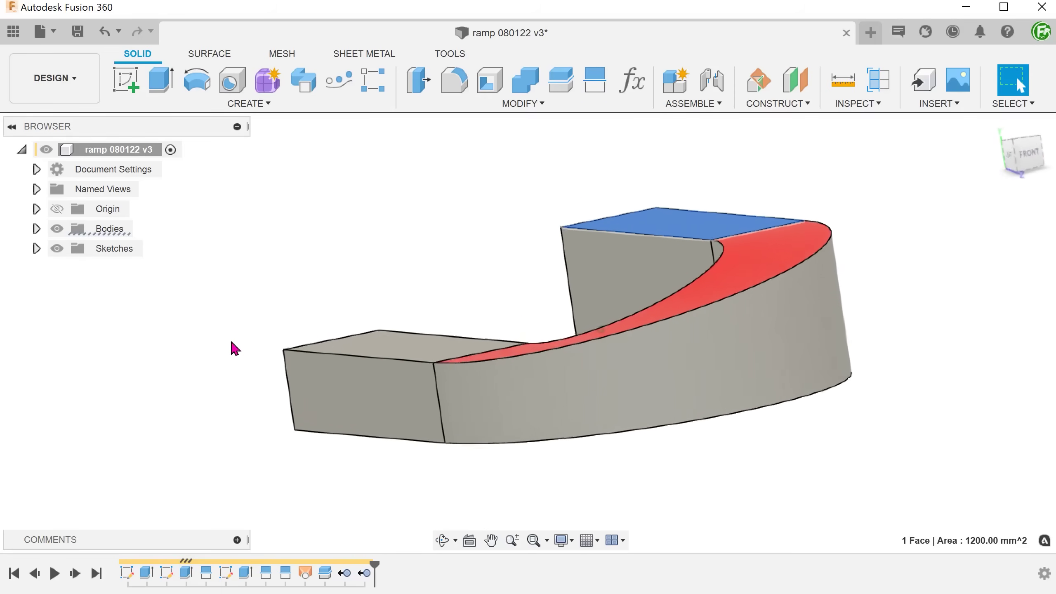
{"action": "left_click", "coordinate": [381, 370]}
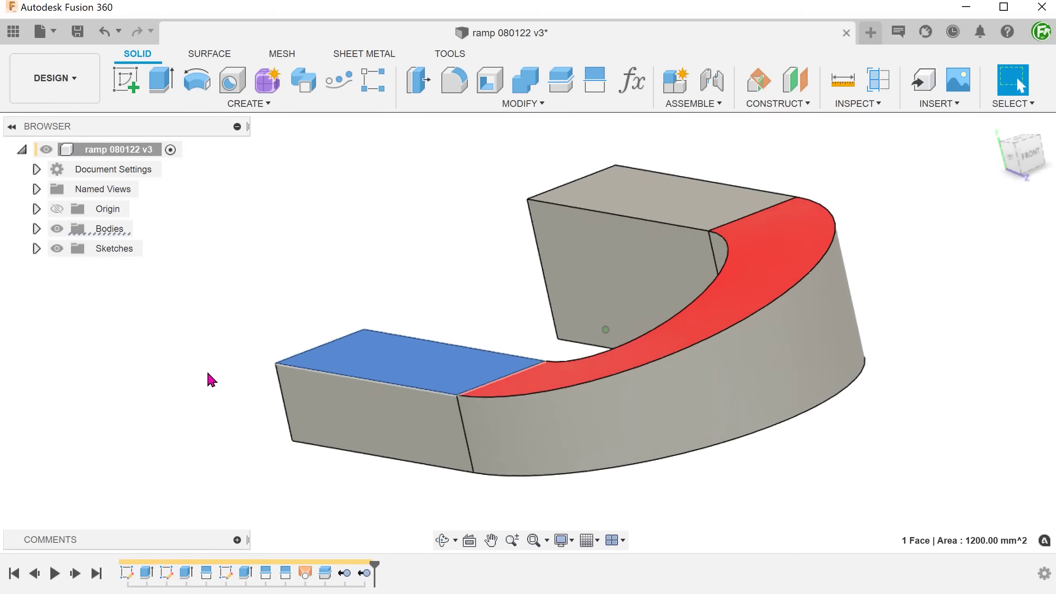
{"action": "left_click", "coordinate": [176, 381]}
{"action": "left_click", "coordinate": [849, 304]}
{"action": "left_click", "coordinate": [600, 470]}
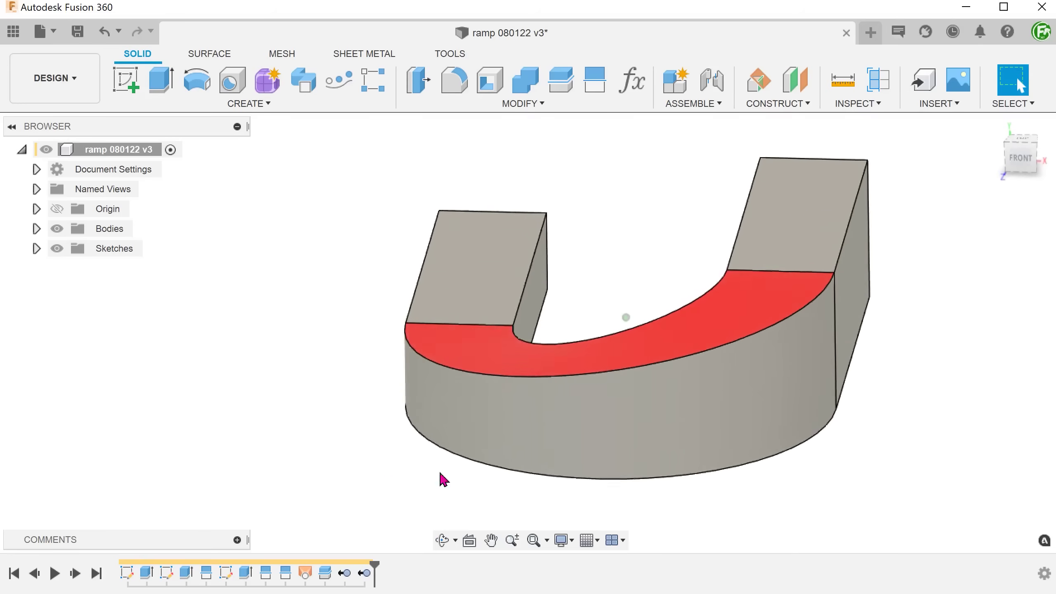
{"action": "left_click", "coordinate": [1025, 145]}
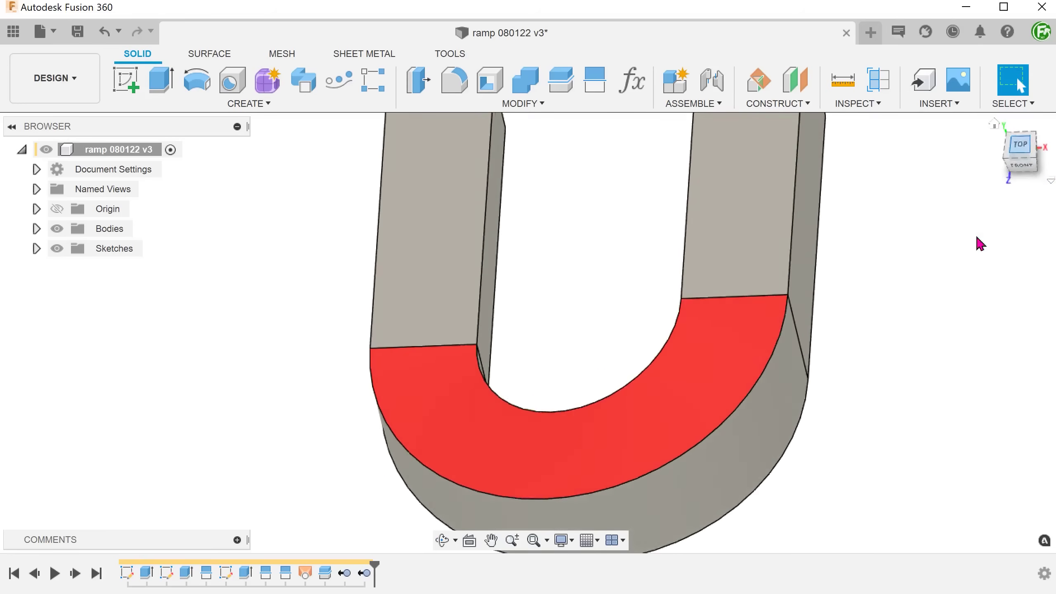
{"action": "middle_click_drag", "start_coordinate": [931, 341], "coordinate": [858, 243]}
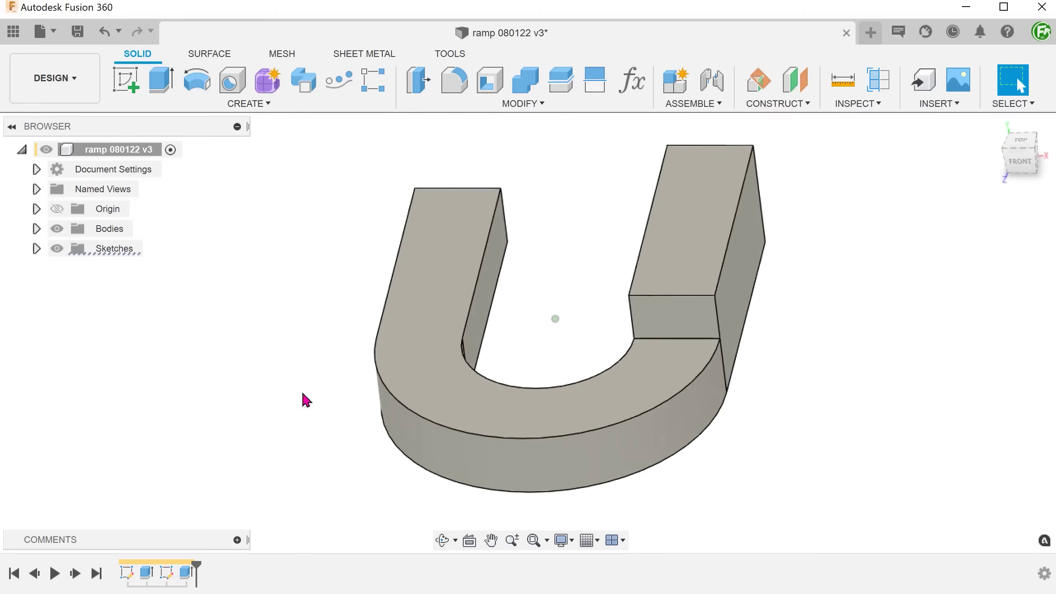
On the plain U-block v2, check the raised block's top face and open the MODIFY menu.
{"action": "left_click", "coordinate": [686, 229]}
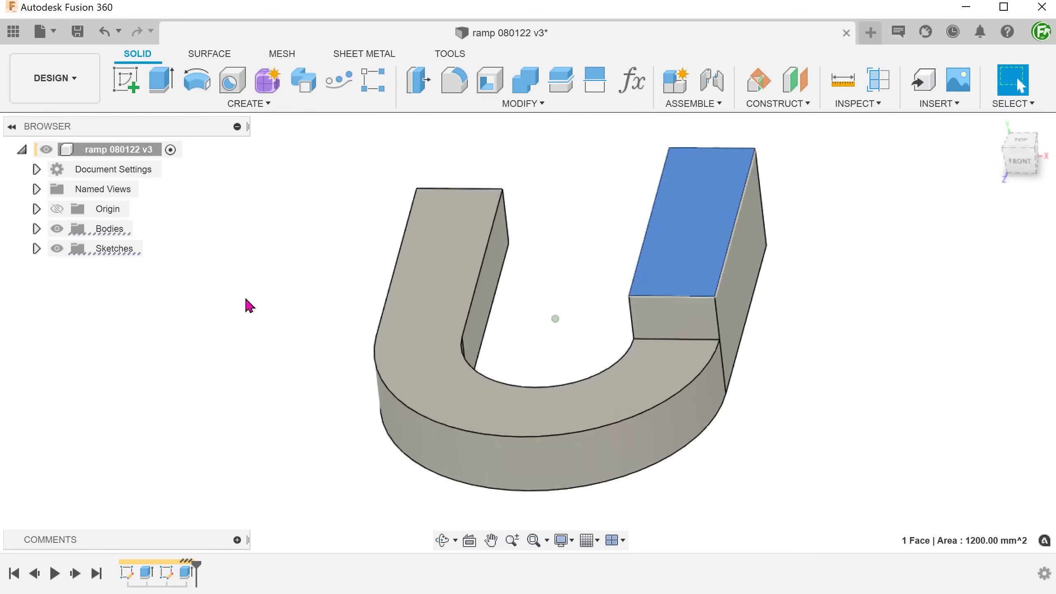
{"action": "left_click", "coordinate": [169, 316]}
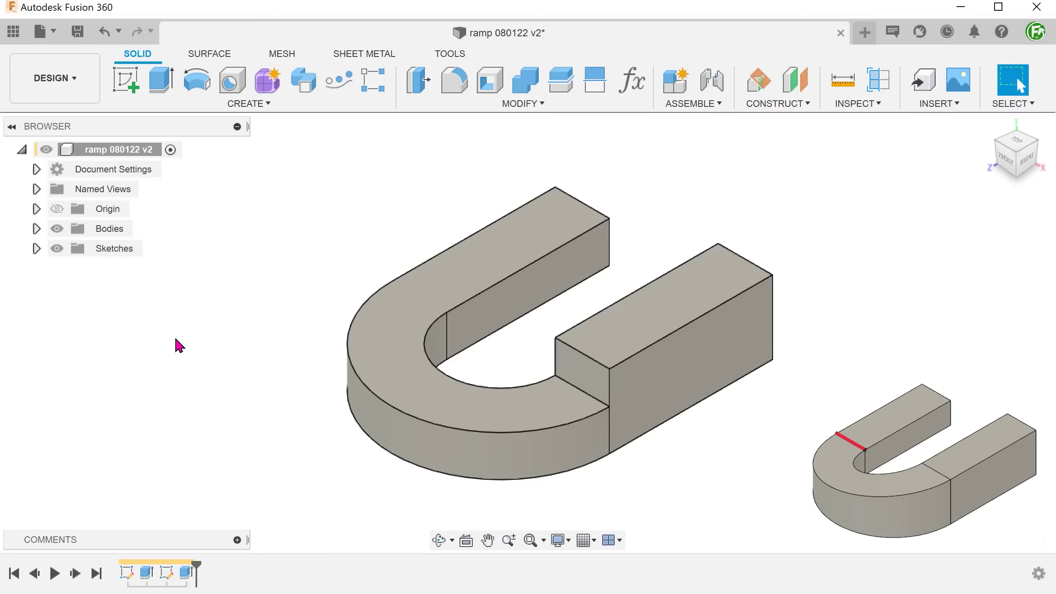
{"action": "left_click", "coordinate": [428, 105]}
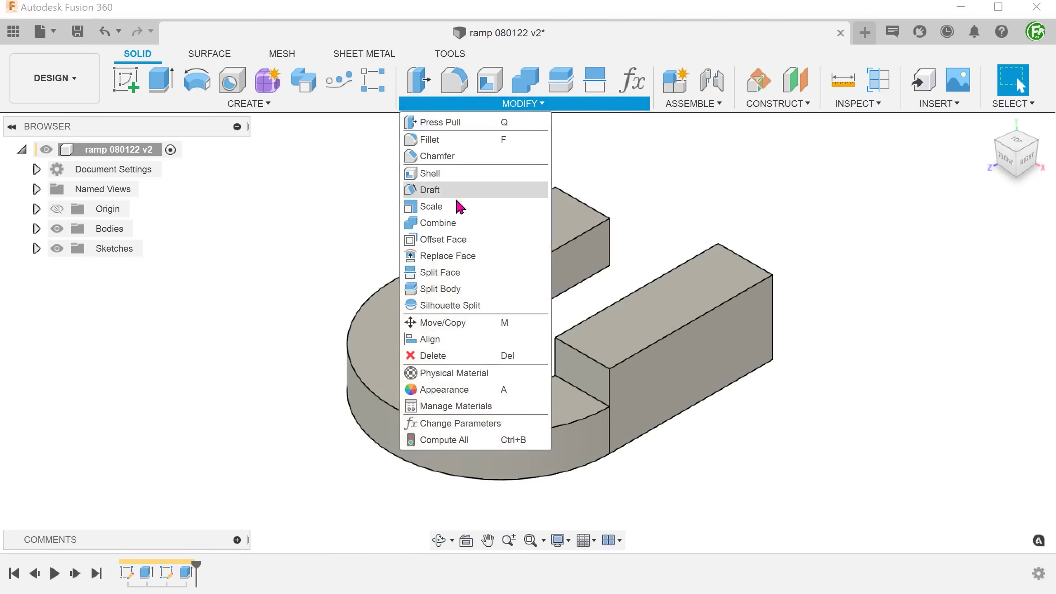
Split Face the U's top face using the raised block's end face as an extended splitting tool.
{"action": "left_click", "coordinate": [482, 274]}
{"action": "left_click", "coordinate": [465, 282]}
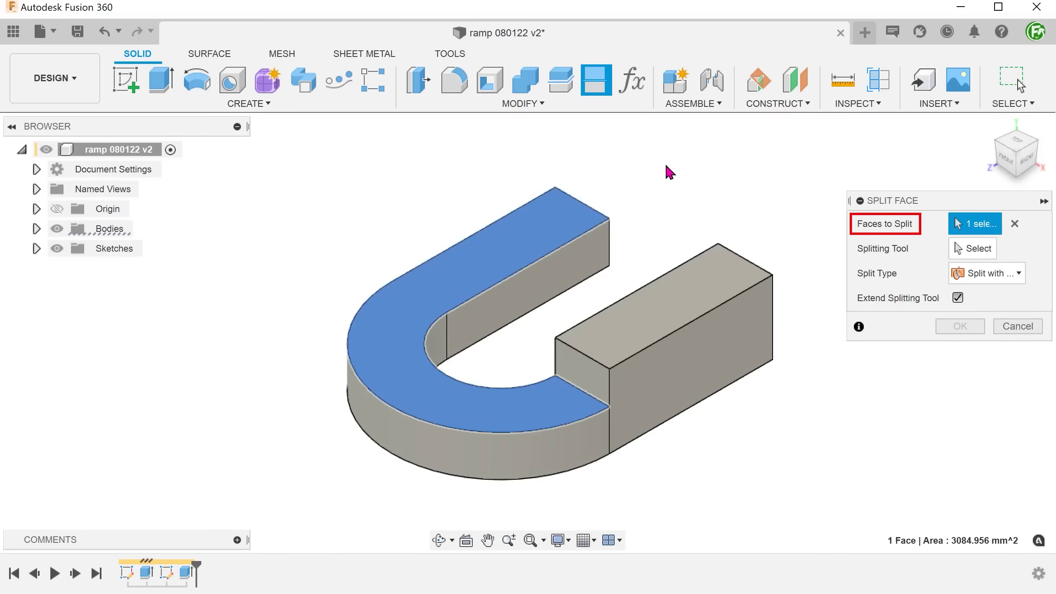
{"action": "left_click", "coordinate": [963, 248]}
{"action": "left_click", "coordinate": [964, 250]}
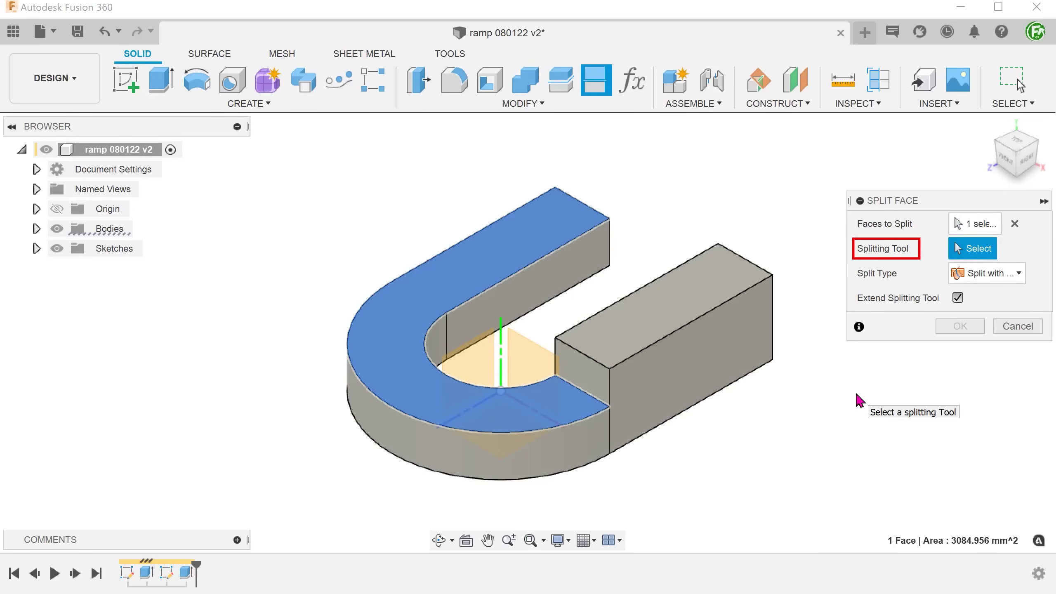
{"action": "left_click", "coordinate": [595, 384]}
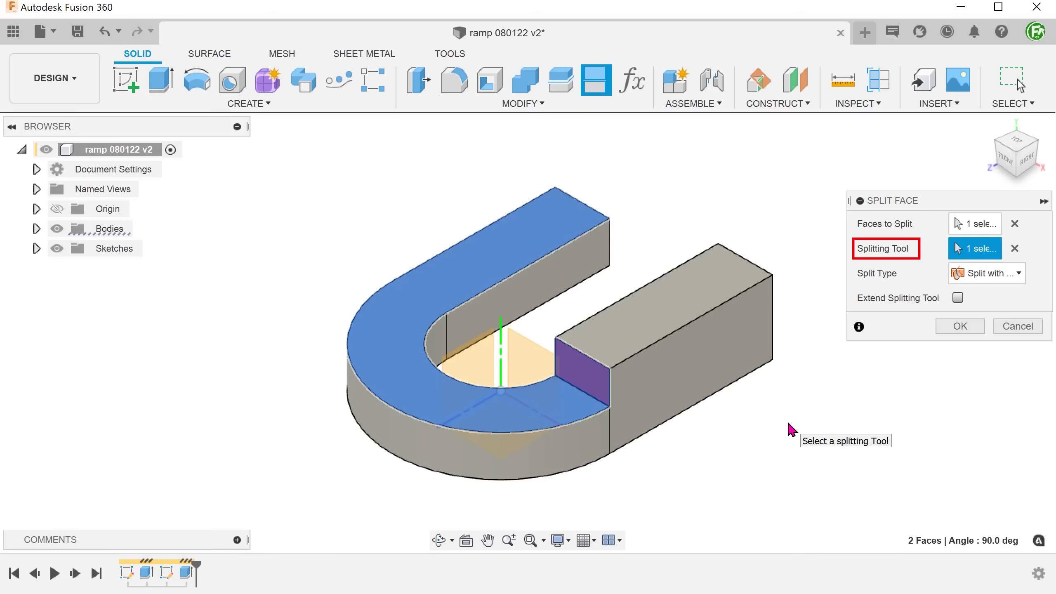
{"action": "left_click", "coordinate": [958, 298]}
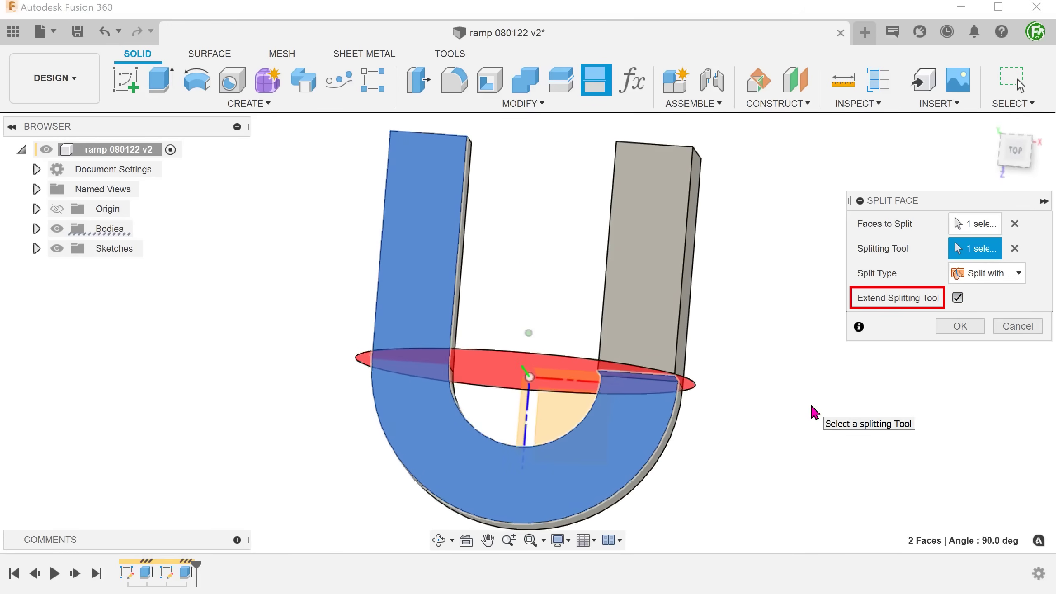
{"action": "key", "text": "Return"}
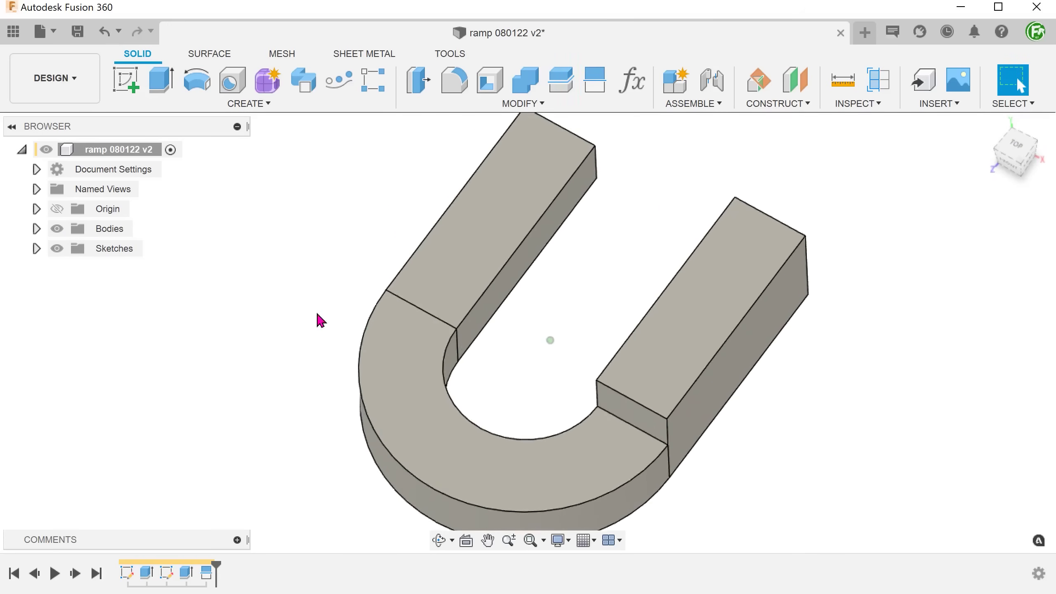
Check the split arm faces and step edges from the Home view, then right-click the right arm's step face.
{"action": "left_click", "coordinate": [400, 301]}
{"action": "left_click", "coordinate": [422, 274]}
{"action": "key", "text": "Escape"}
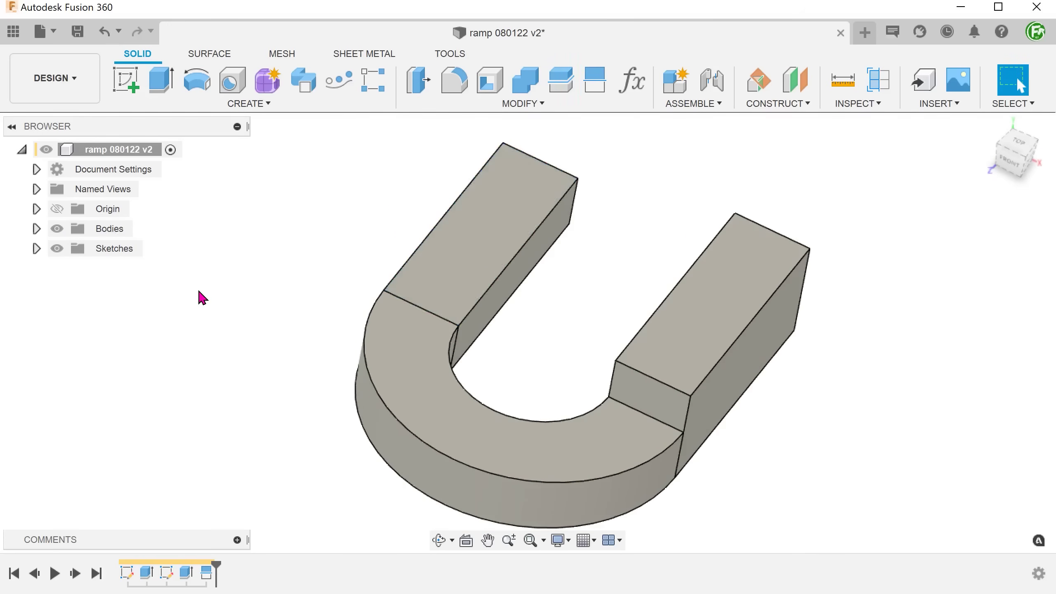
{"action": "key", "text": "F6"}
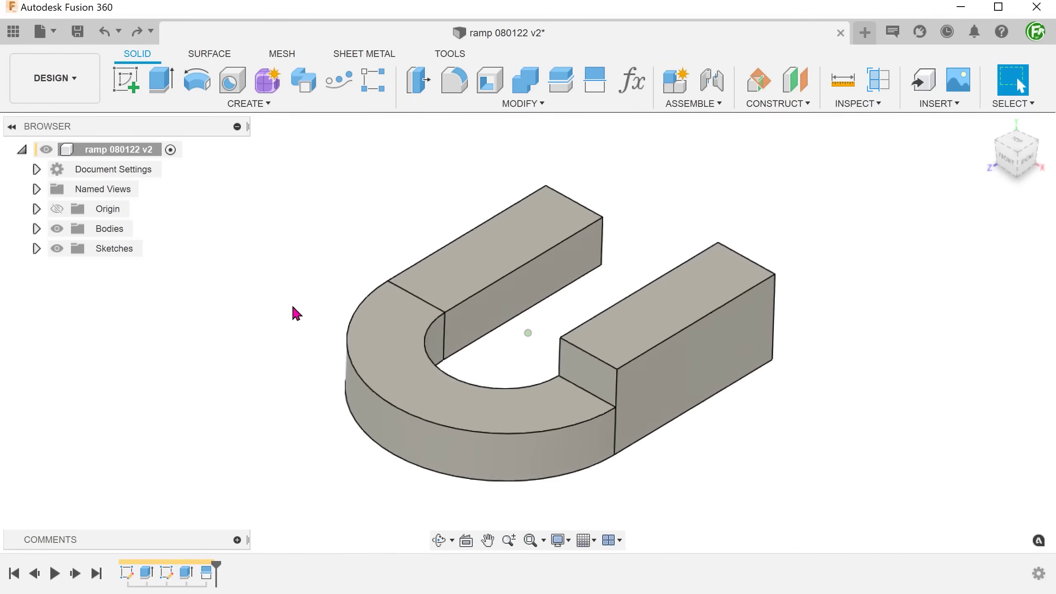
{"action": "left_click", "coordinate": [409, 300]}
{"action": "left_click", "coordinate": [596, 357]}
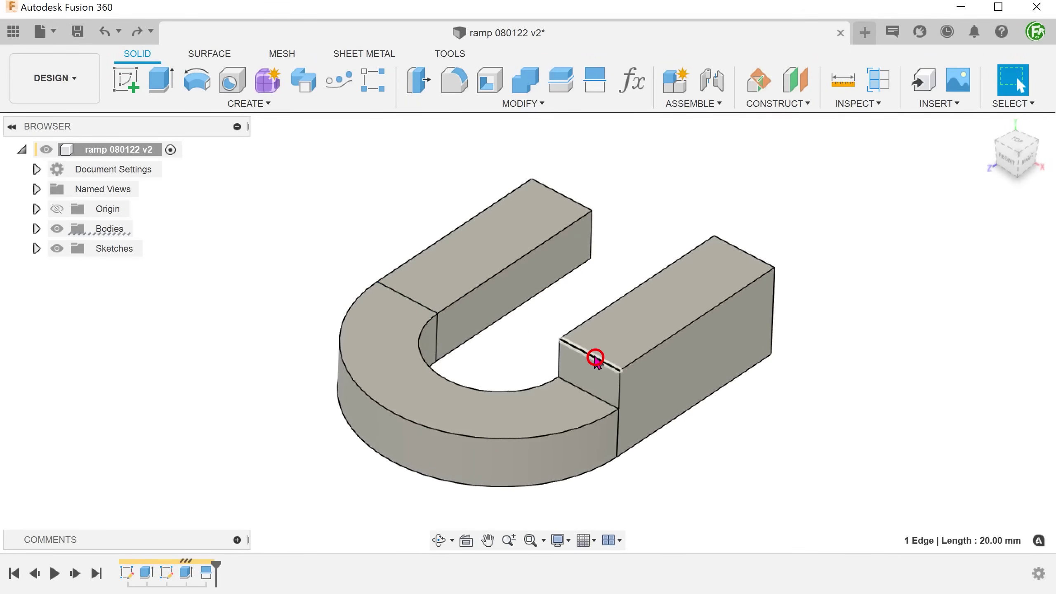
{"action": "key", "text": "Escape"}
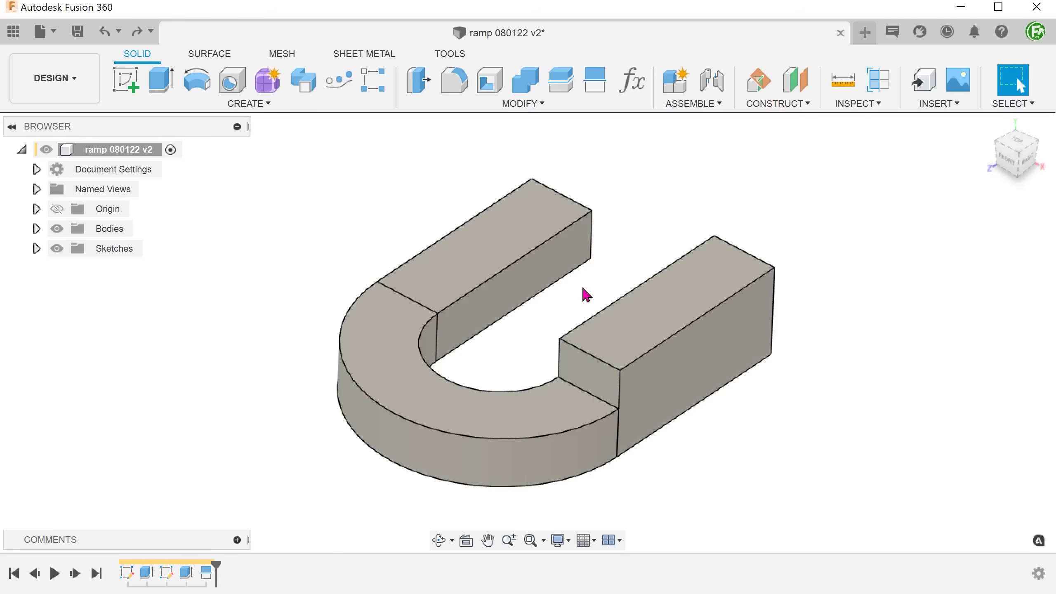
{"action": "right_click", "coordinate": [585, 370]}
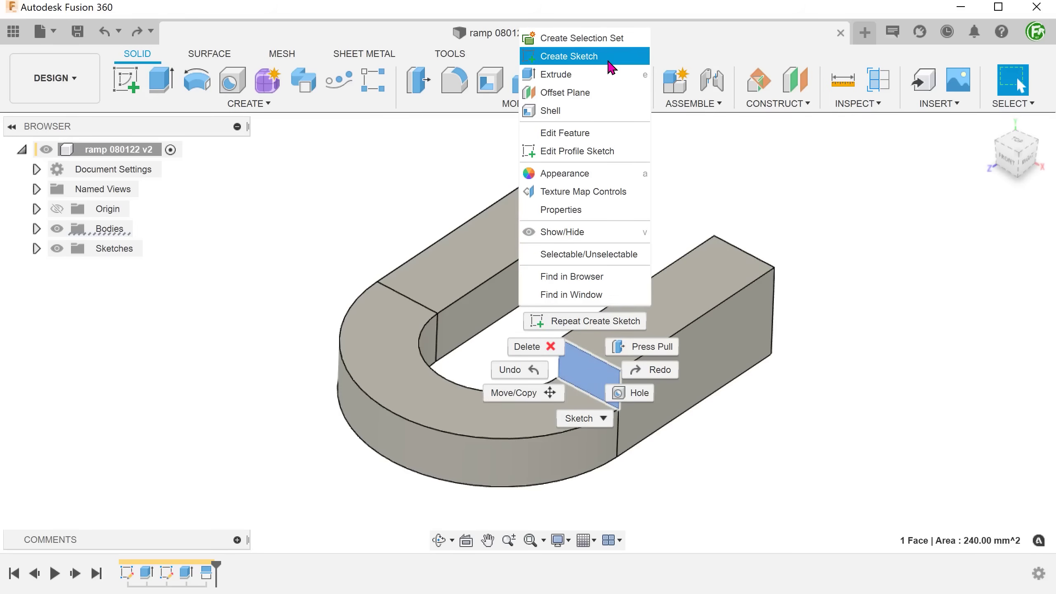
Sketch on the step face a sloped line from the block's left top corner to the raised block's corner.
{"action": "left_click", "coordinate": [609, 62]}
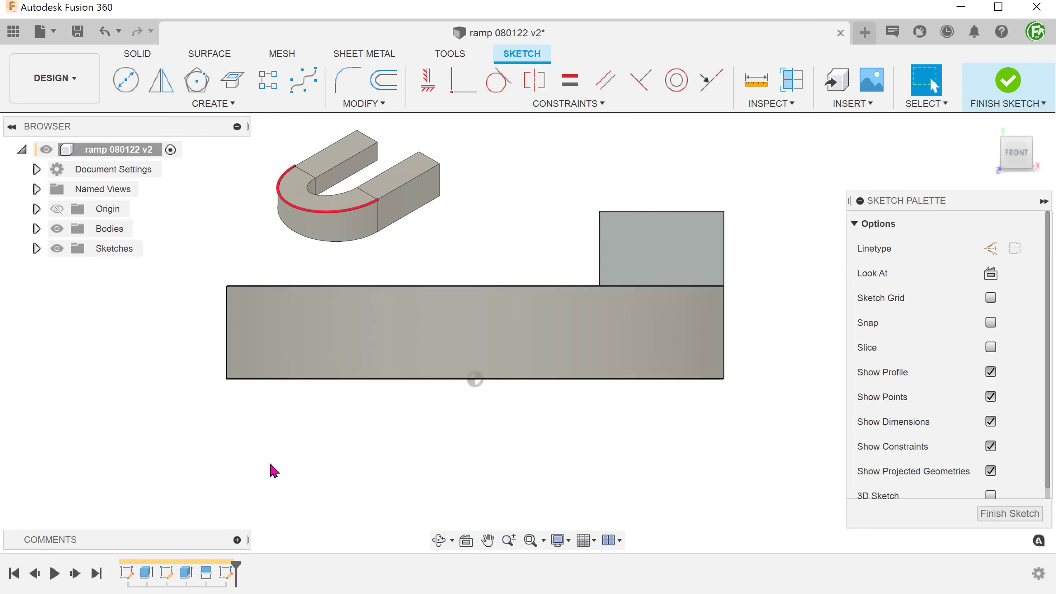
{"action": "left_click", "coordinate": [1044, 202]}
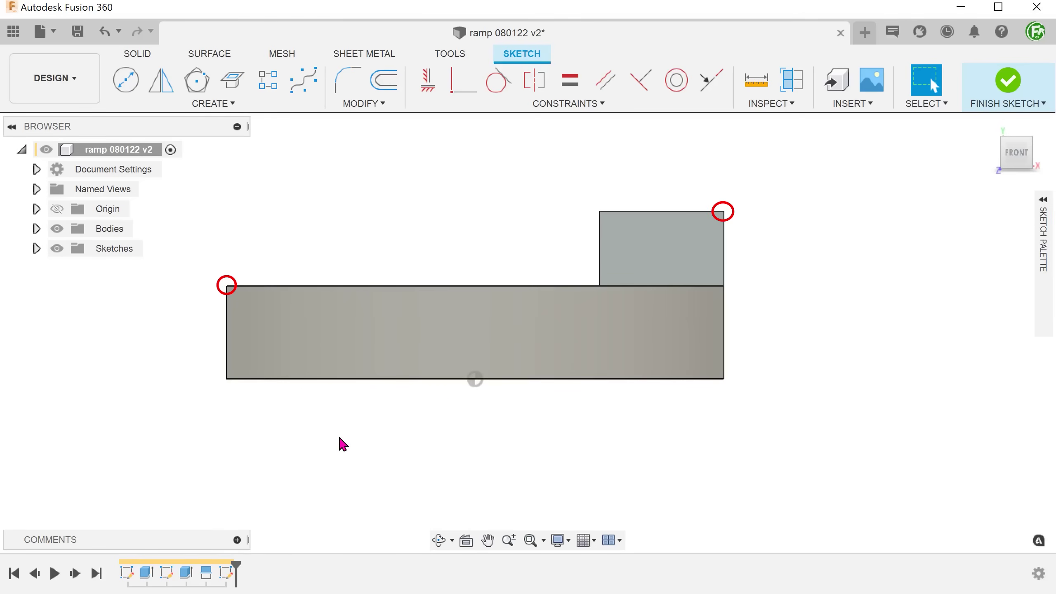
{"action": "key", "text": "l"}
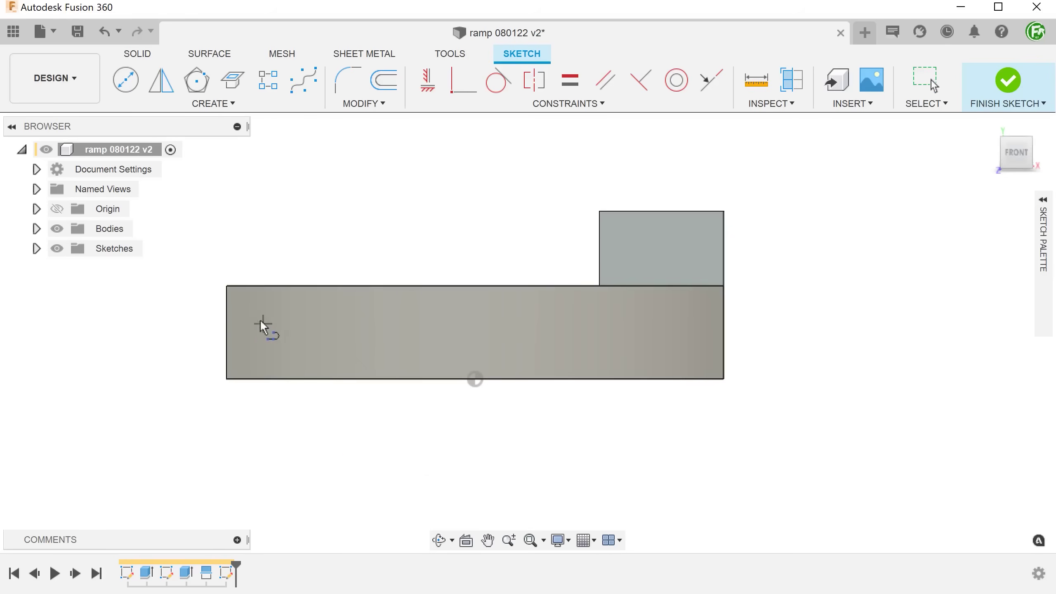
{"action": "left_click", "coordinate": [226, 286]}
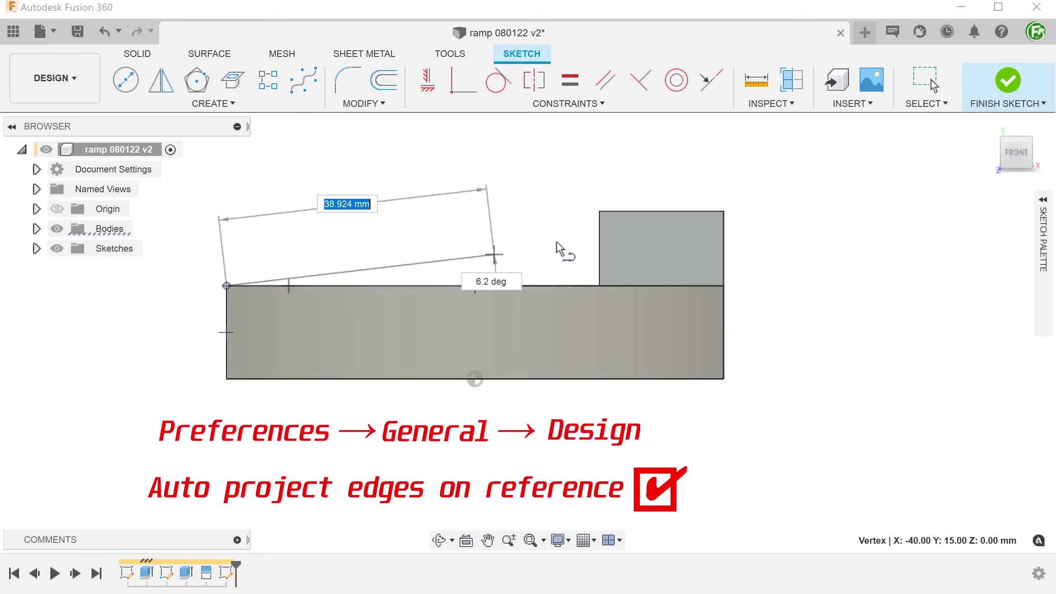
{"action": "double_click", "coordinate": [724, 211]}
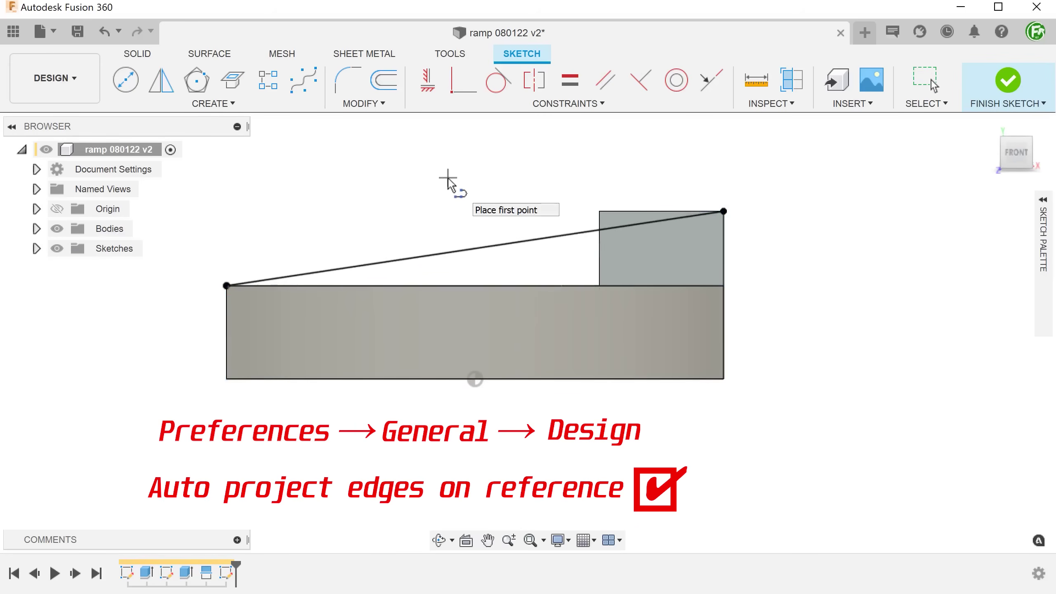
{"action": "key", "text": "Escape"}
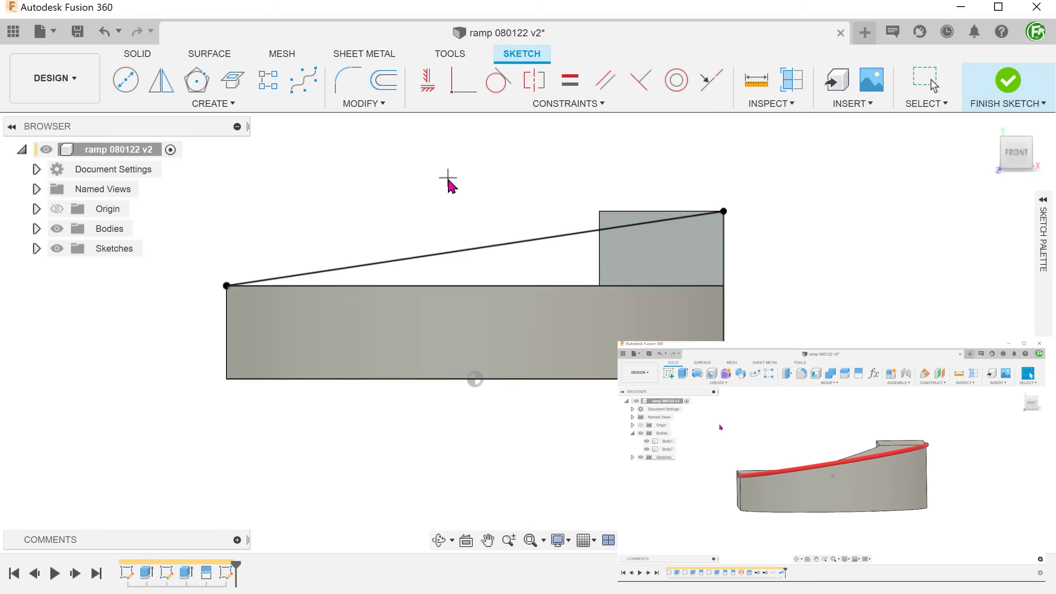
Orbit into 3D, check the ramp line against the U's outer top arc edge, and open CREATE.
{"action": "middle_click_drag", "start_coordinate": [436, 193], "coordinate": [416, 420], "text": "shift"}
{"action": "left_click", "coordinate": [413, 416]}
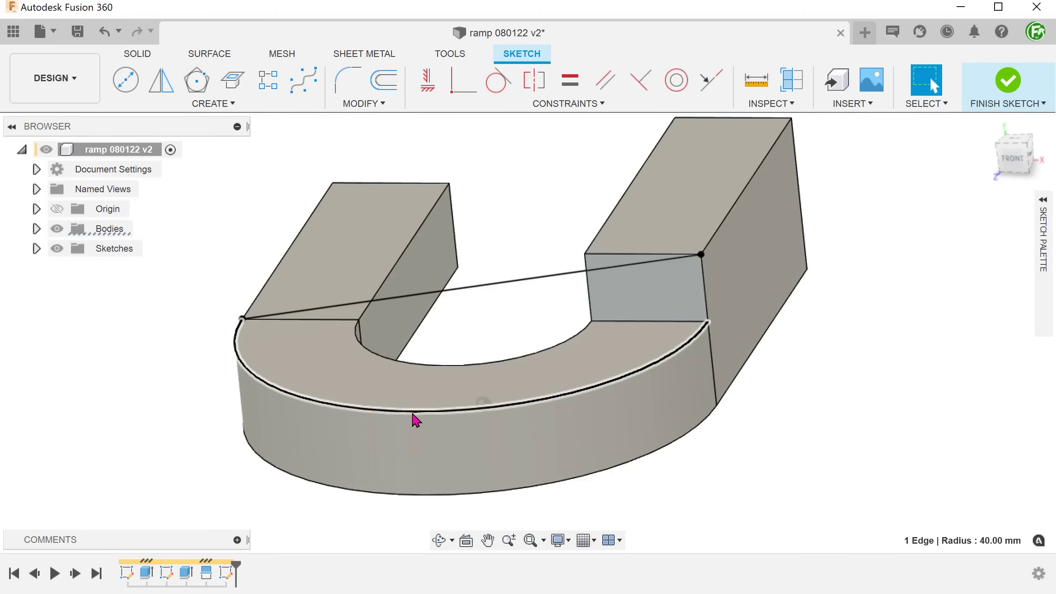
{"action": "left_click", "coordinate": [453, 328]}
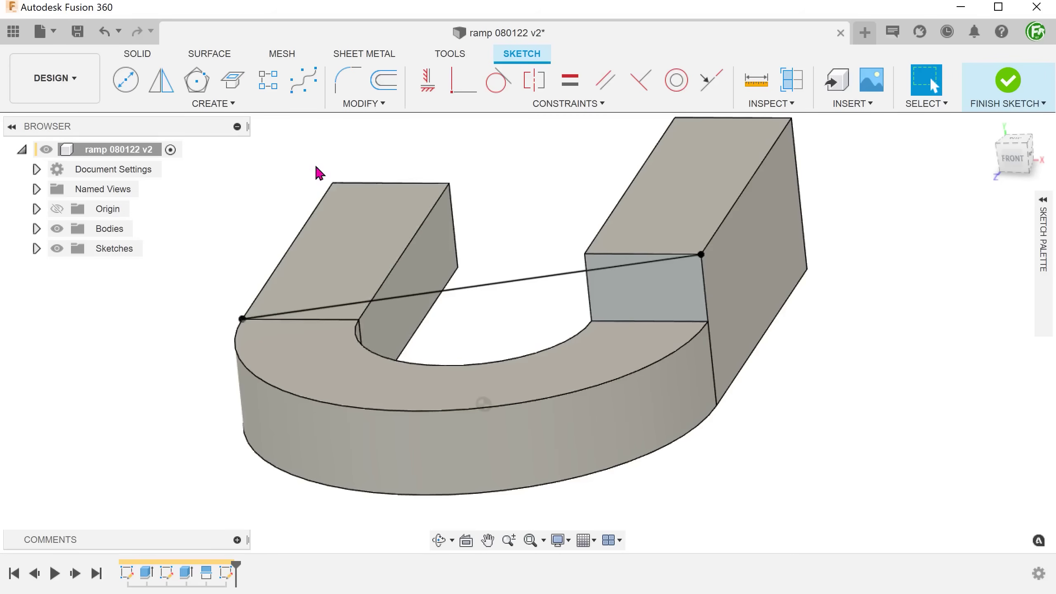
{"action": "left_click", "coordinate": [219, 104]}
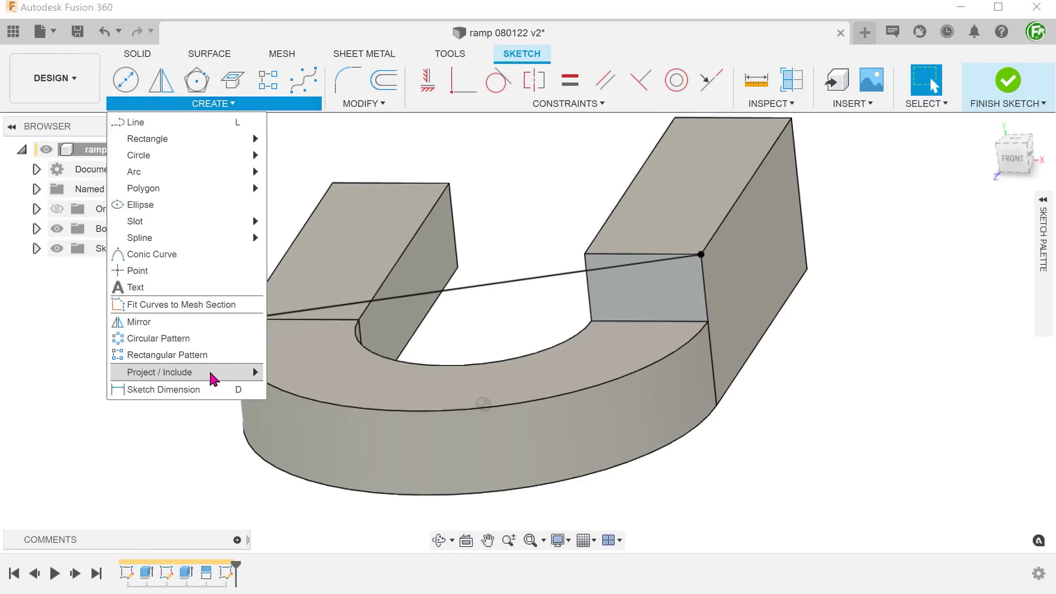
Include the U's outer top arc edge as 3D geometry in the sketch and hide the solid body.
{"action": "mouse_move", "coordinate": [210, 374]}
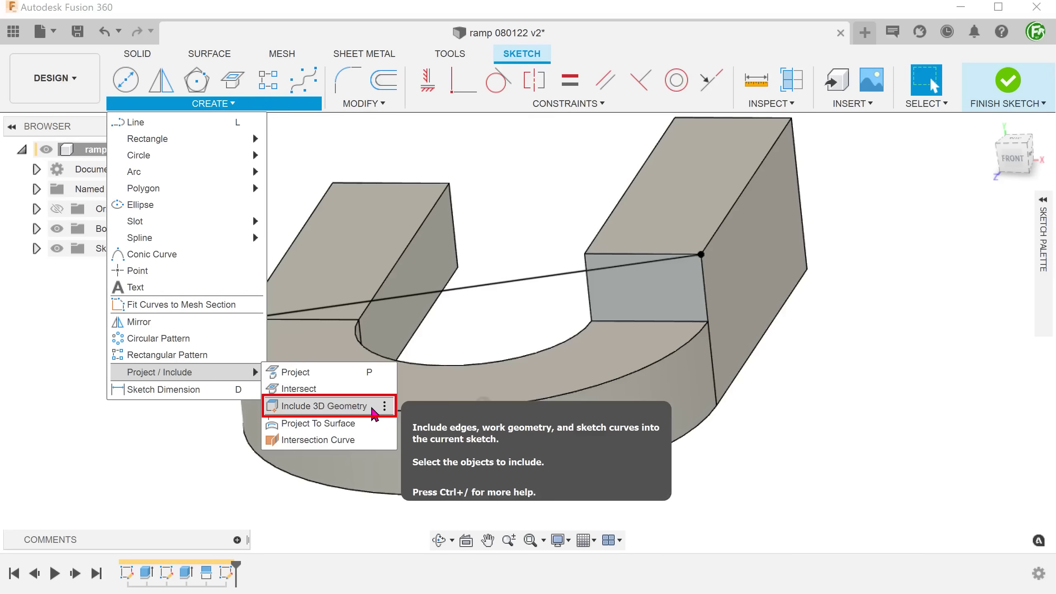
{"action": "left_click", "coordinate": [373, 411]}
{"action": "left_click", "coordinate": [375, 415]}
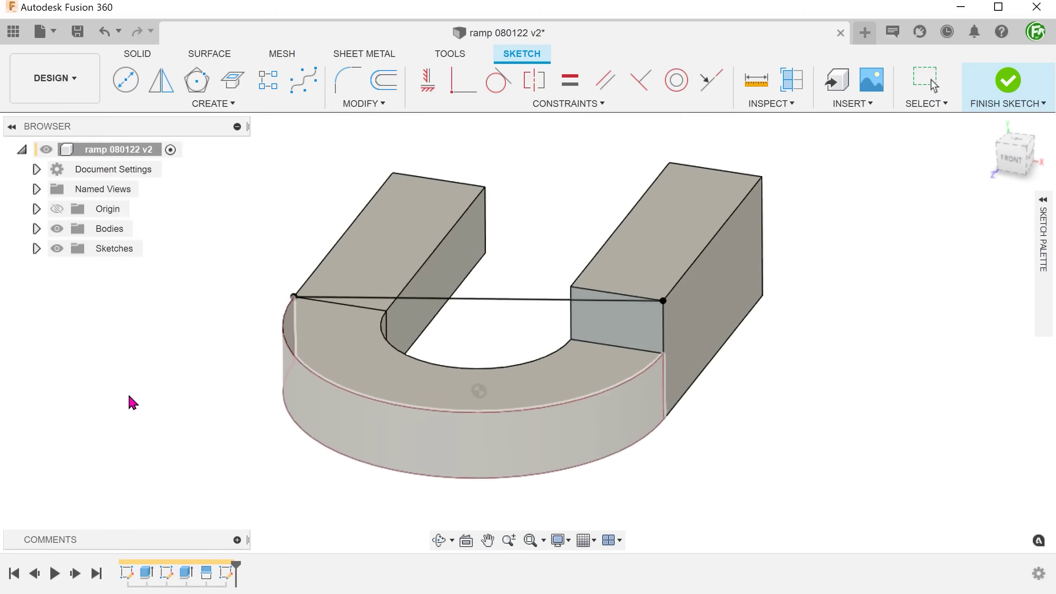
{"action": "left_click", "coordinate": [343, 393]}
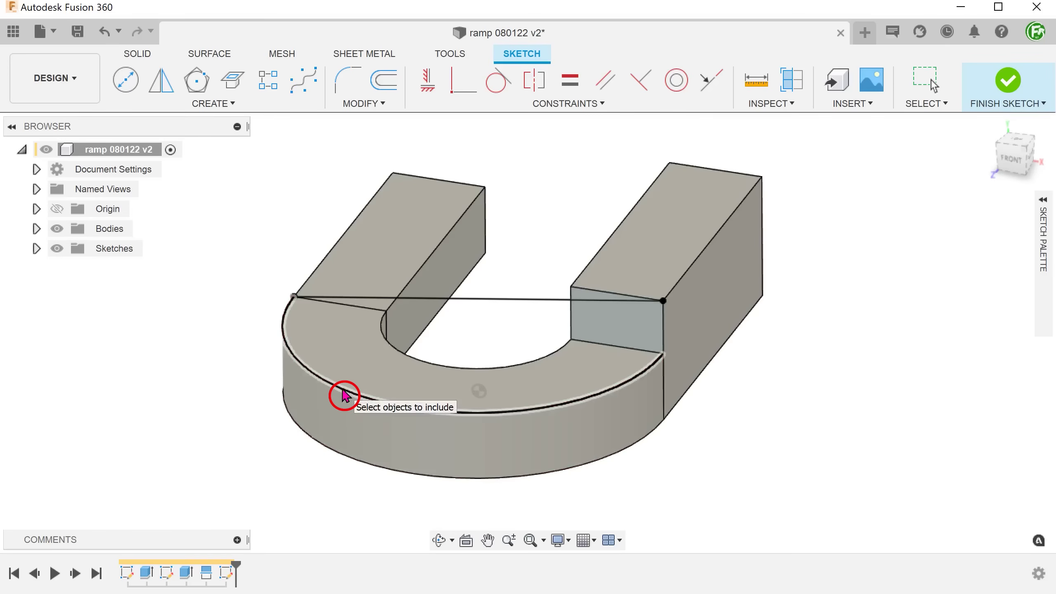
{"action": "key", "text": "Escape"}
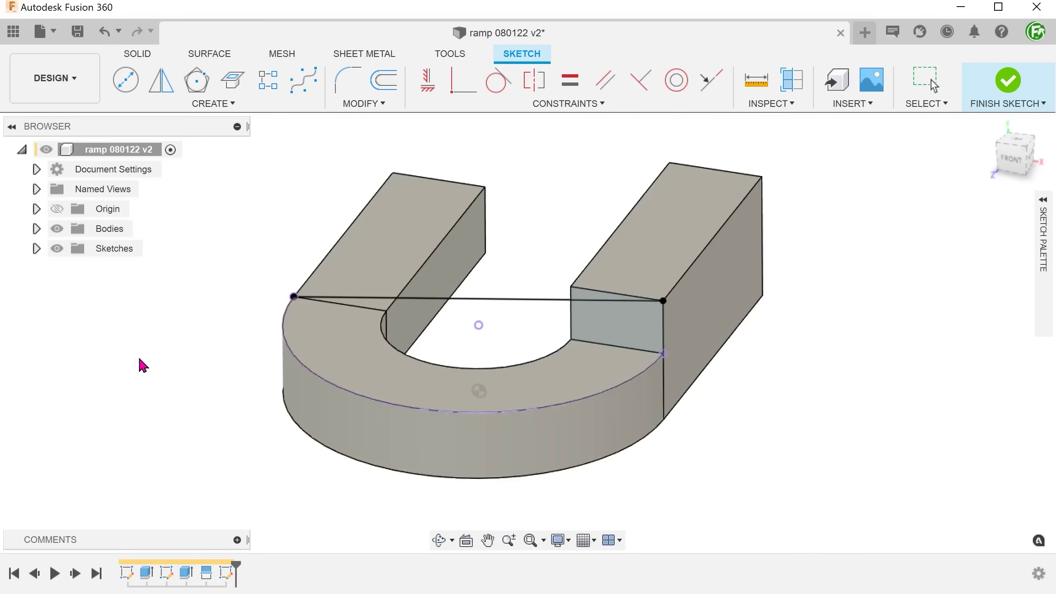
{"action": "left_click", "coordinate": [57, 228]}
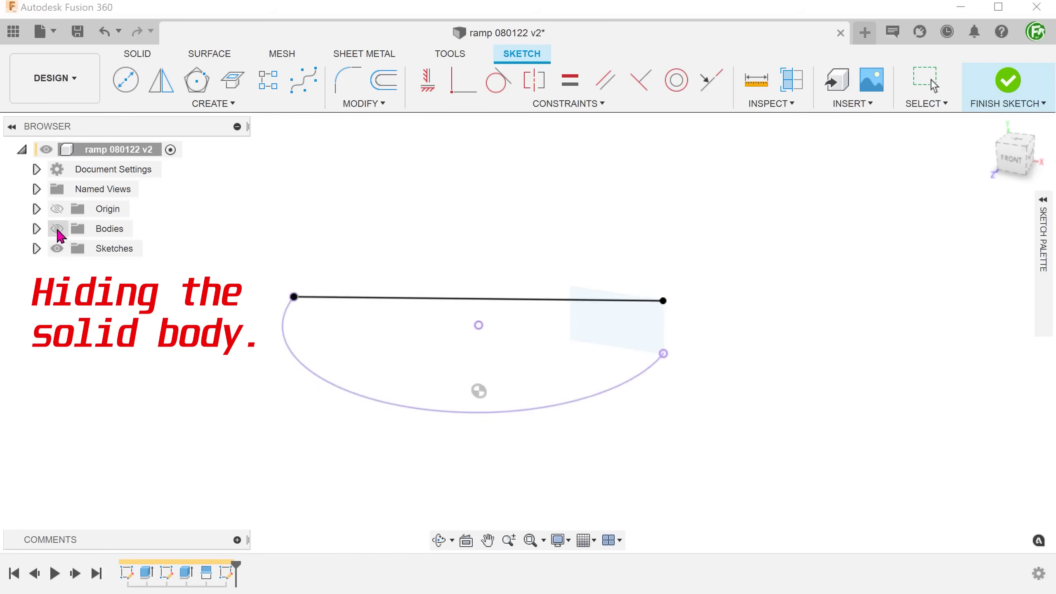
Orbit around the ramp line and arc, make the solid body visible again, and finish the sketch.
{"action": "mouse_move", "coordinate": [200, 344]}
{"action": "middle_mouse_down", "text": "shift"}
{"action": "mouse_move", "coordinate": [311, 381]}
{"action": "mouse_move", "coordinate": [353, 422]}
{"action": "mouse_move", "coordinate": [257, 422]}
{"action": "middle_mouse_up", "text": "shift"}
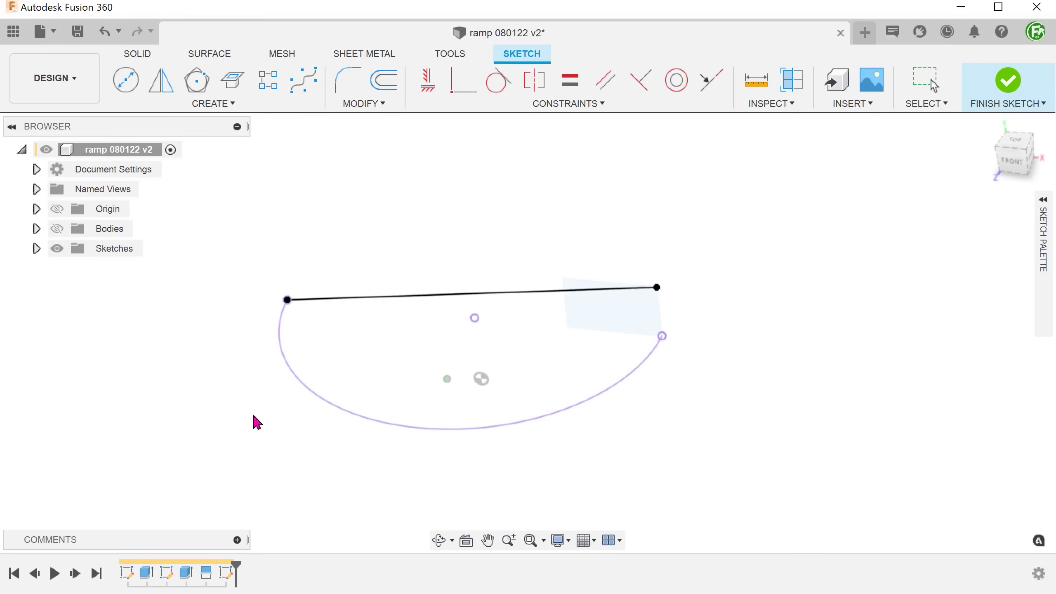
{"action": "left_click", "coordinate": [56, 228]}
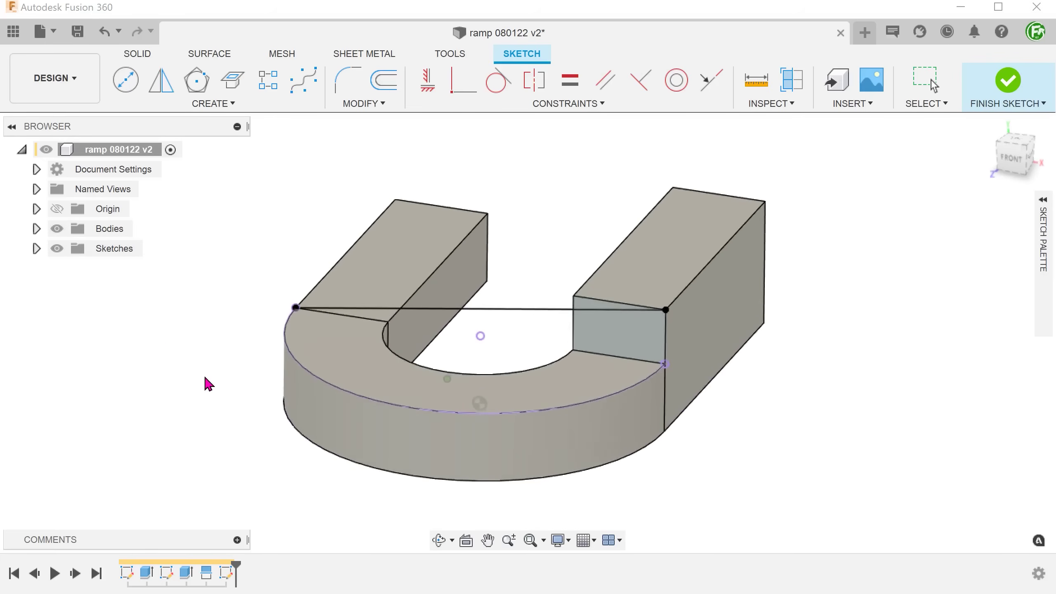
{"action": "left_click", "coordinate": [995, 90]}
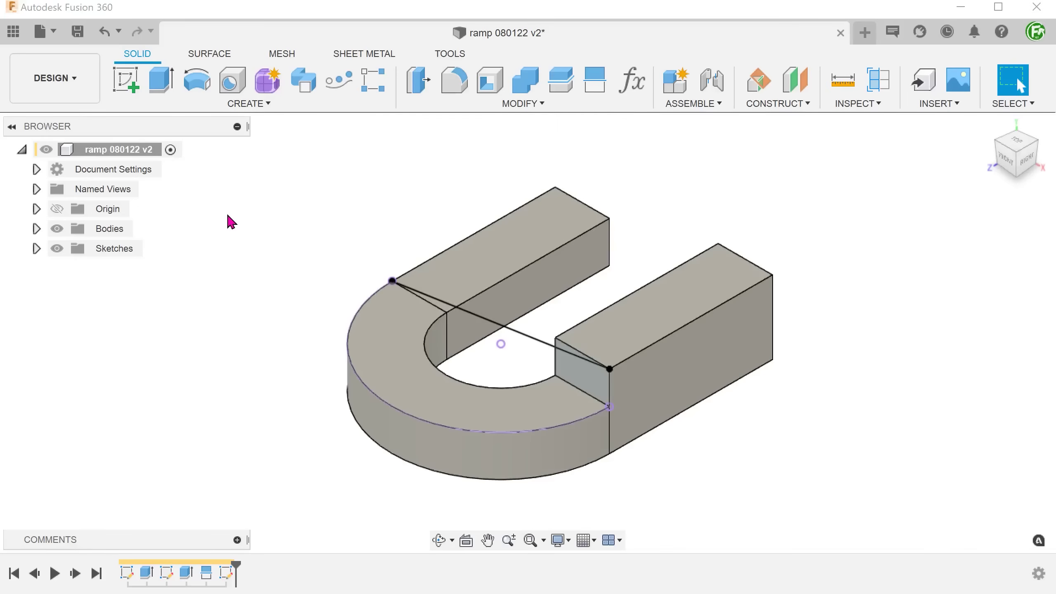
Create a new sketch on the front origin plane and bring up CREATE's Project / Include options.
{"action": "right_click", "coordinate": [228, 216]}
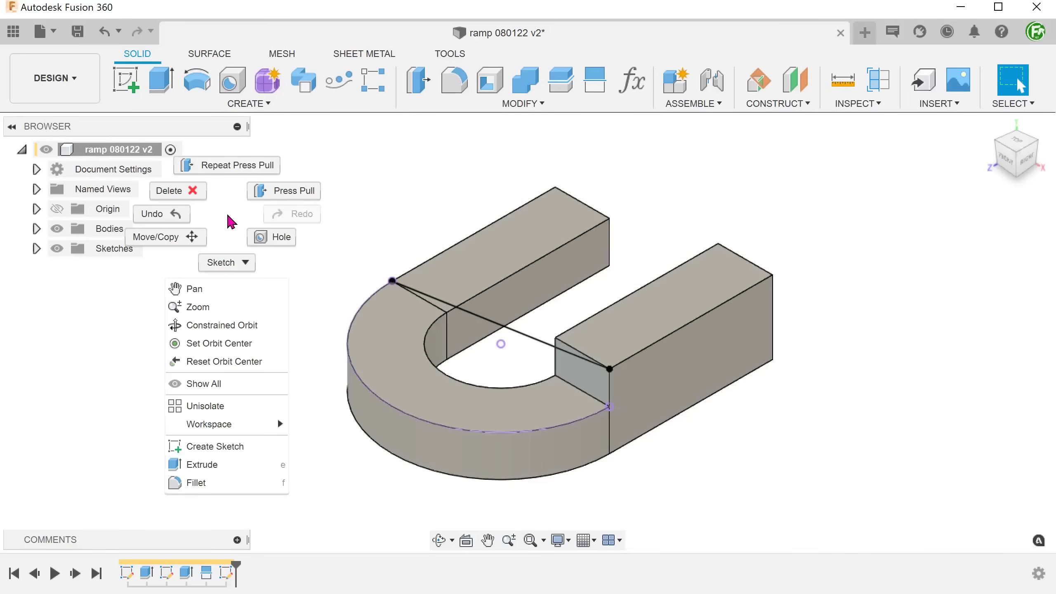
{"action": "left_click", "coordinate": [255, 448]}
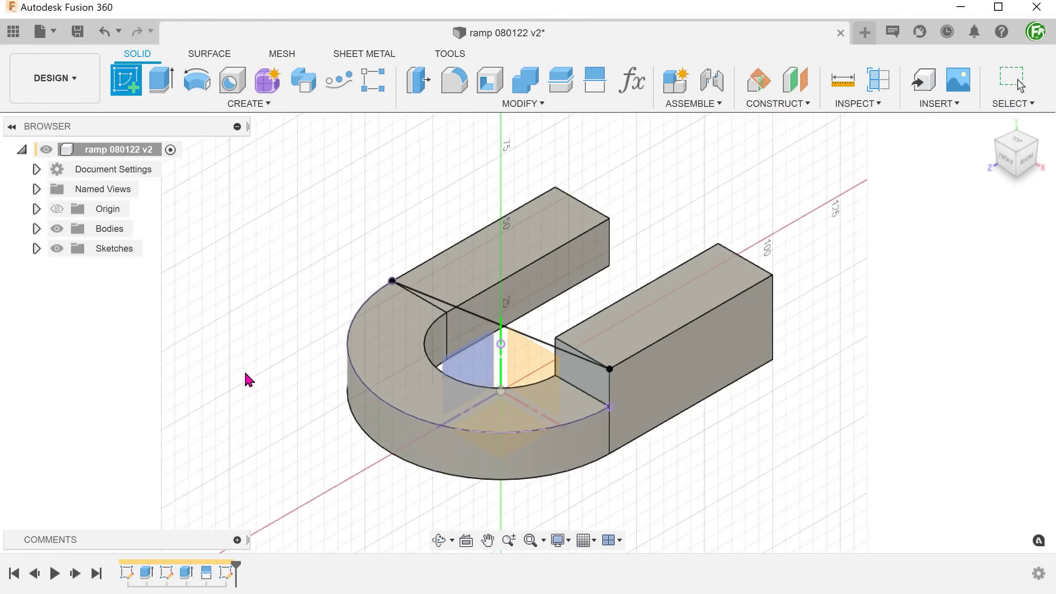
{"action": "left_click", "coordinate": [553, 369]}
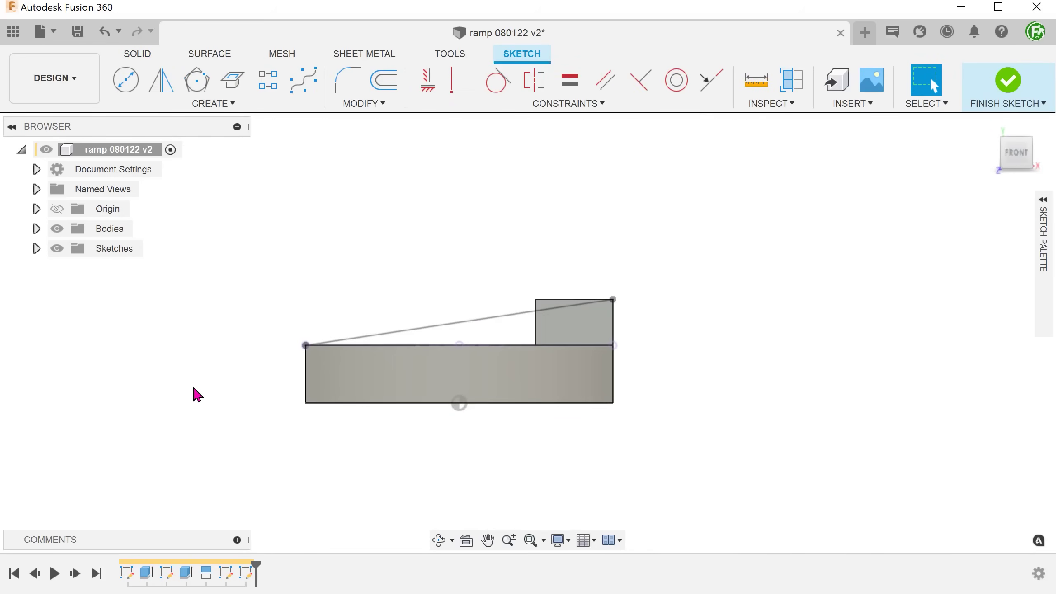
{"action": "left_click", "coordinate": [187, 107]}
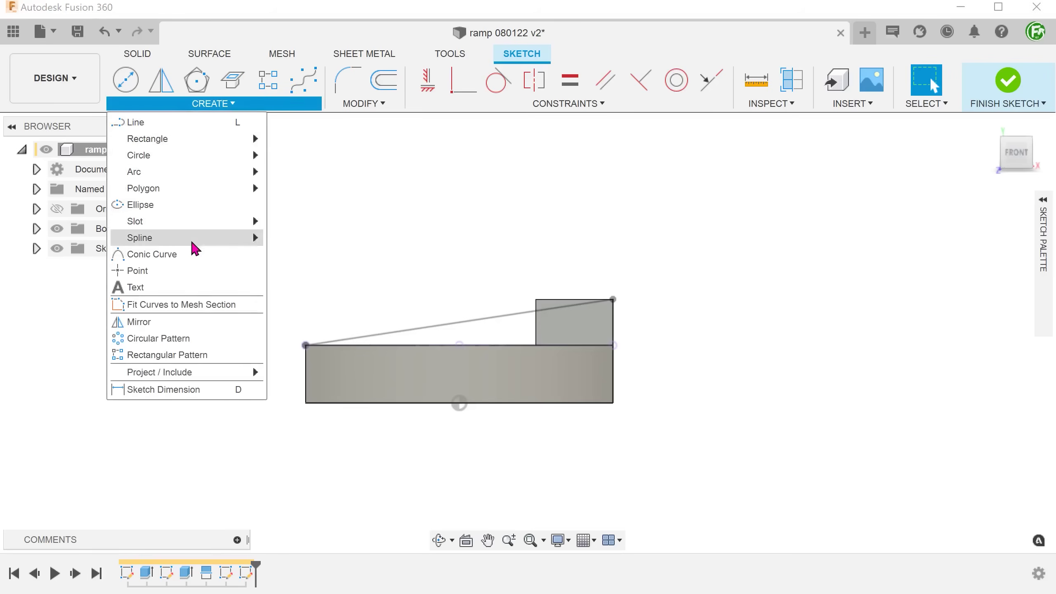
{"action": "mouse_move", "coordinate": [216, 375]}
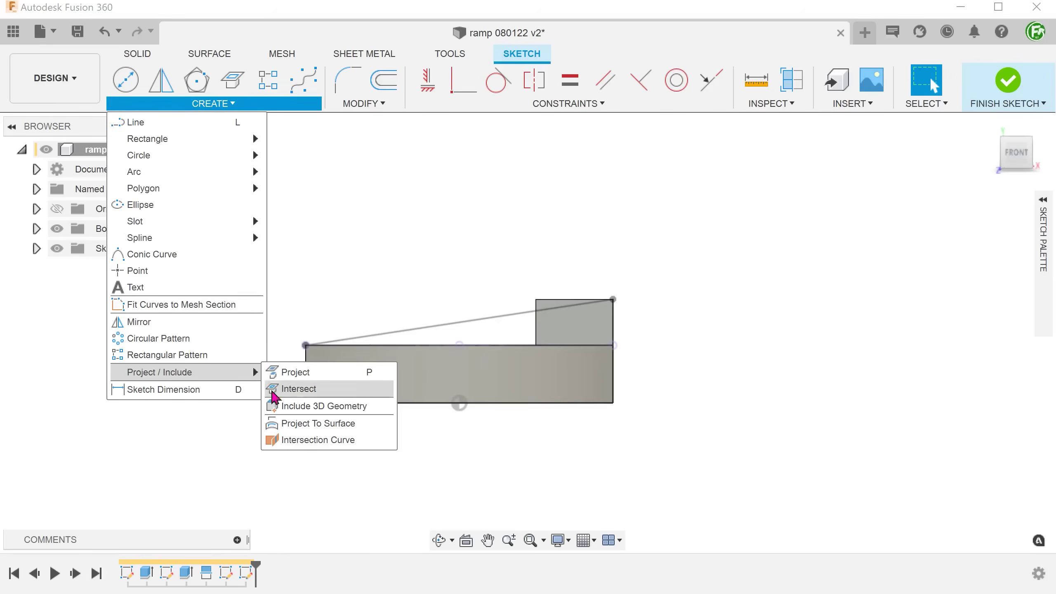
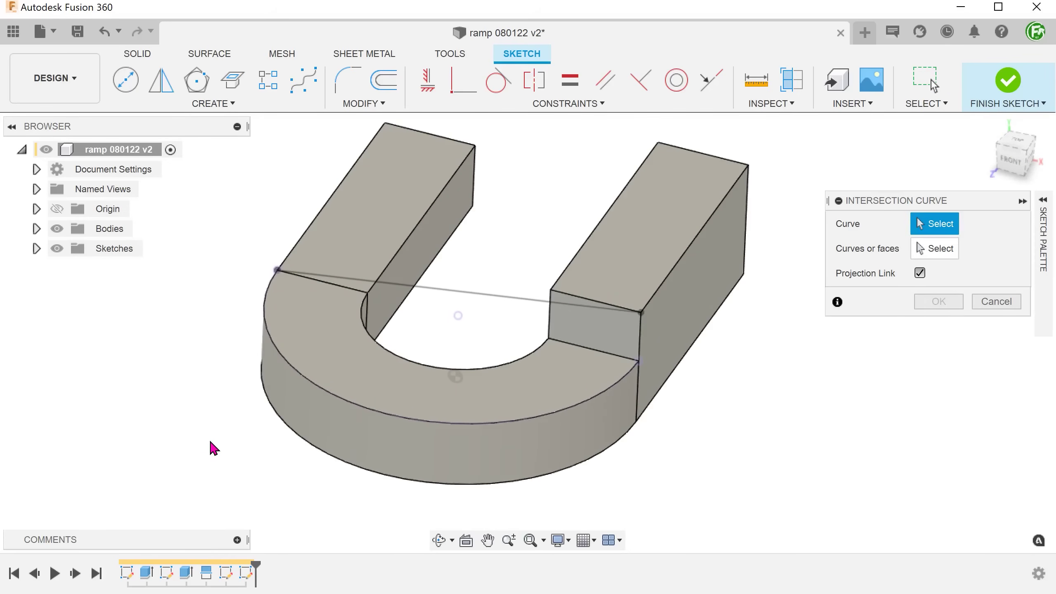
With bodies hidden, intersect the sloped line with the lower arc, then view Sketch4's reference-failure warning.
{"action": "left_click", "coordinate": [55, 230]}
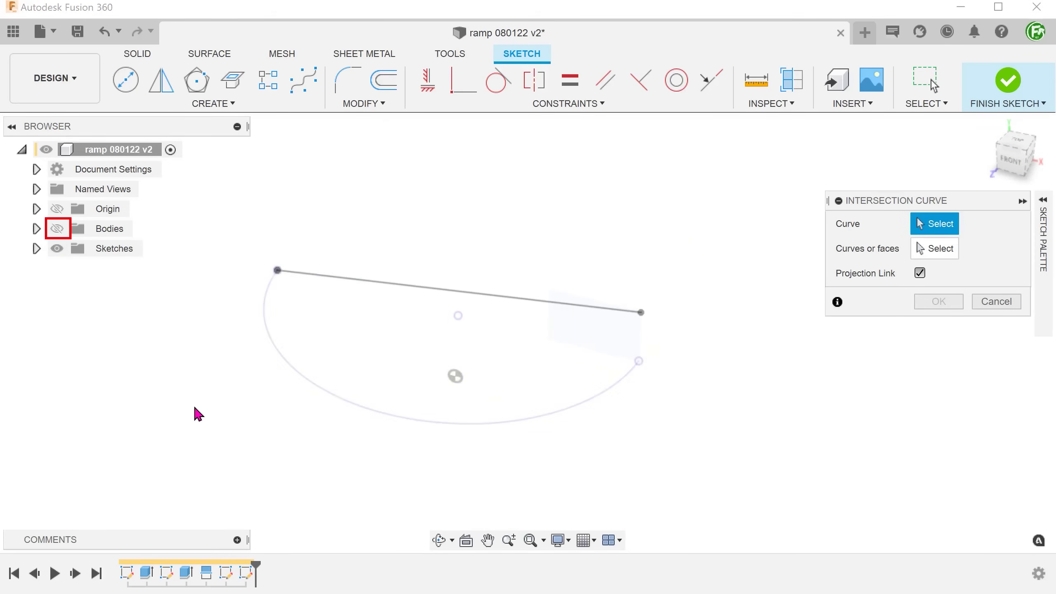
{"action": "left_click", "coordinate": [344, 278]}
{"action": "left_click", "coordinate": [340, 400]}
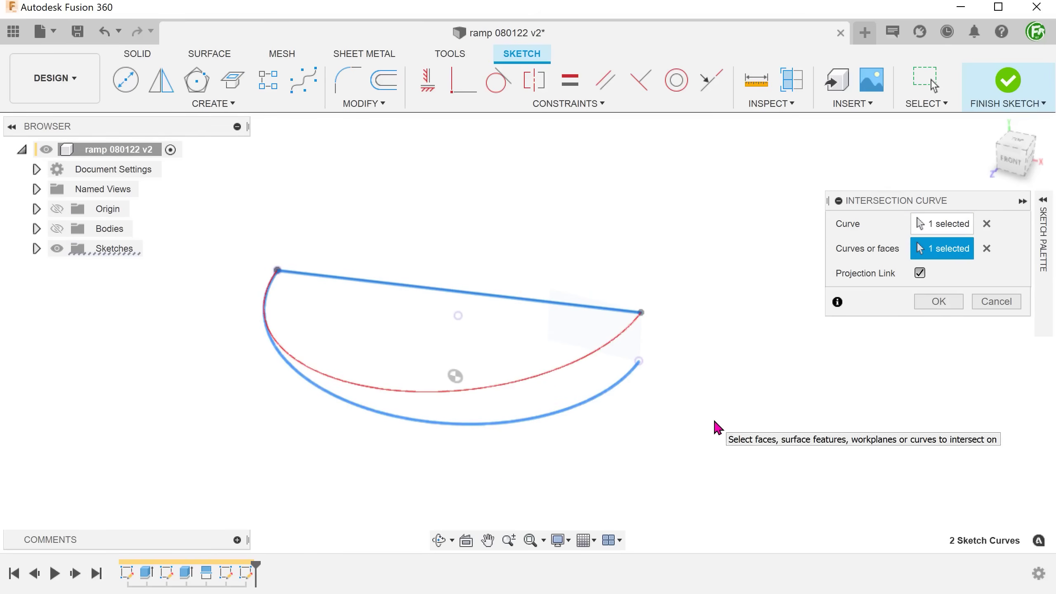
{"action": "left_click", "coordinate": [936, 303]}
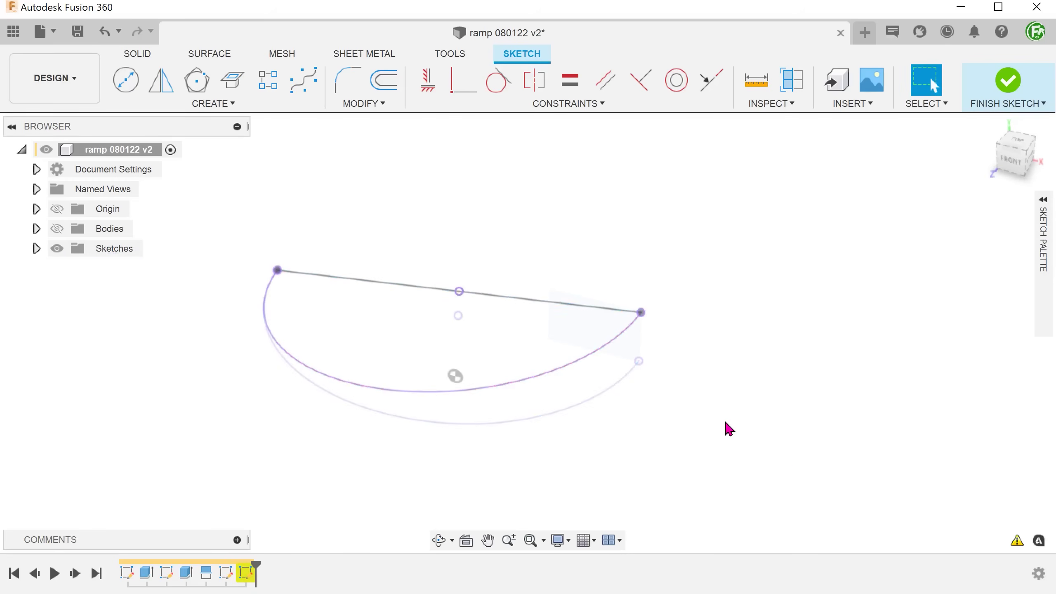
{"action": "left_click", "coordinate": [1016, 540]}
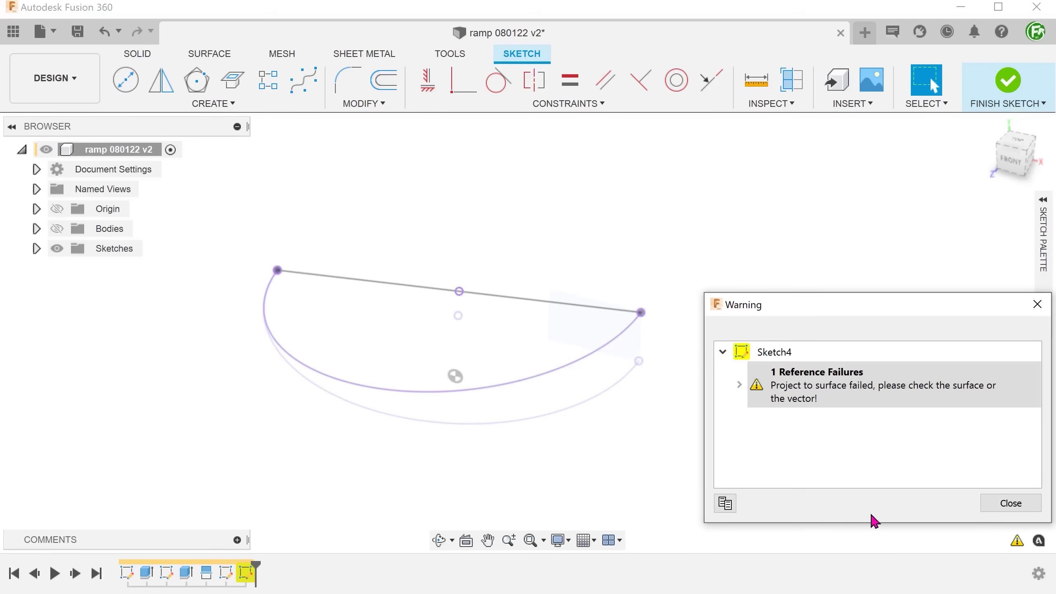
Undo the failed curve and rebuild it as an intersection curve of the arc onto the sloped line.
{"action": "left_click", "coordinate": [993, 507]}
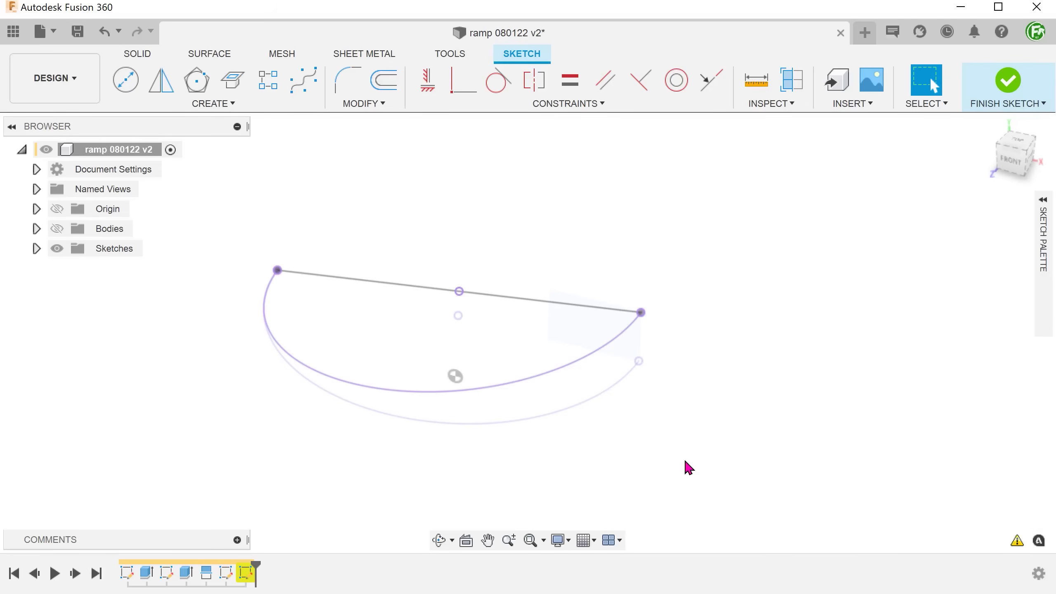
{"action": "key", "text": "ctrl+z"}
{"action": "key", "text": "ctrl+z"}
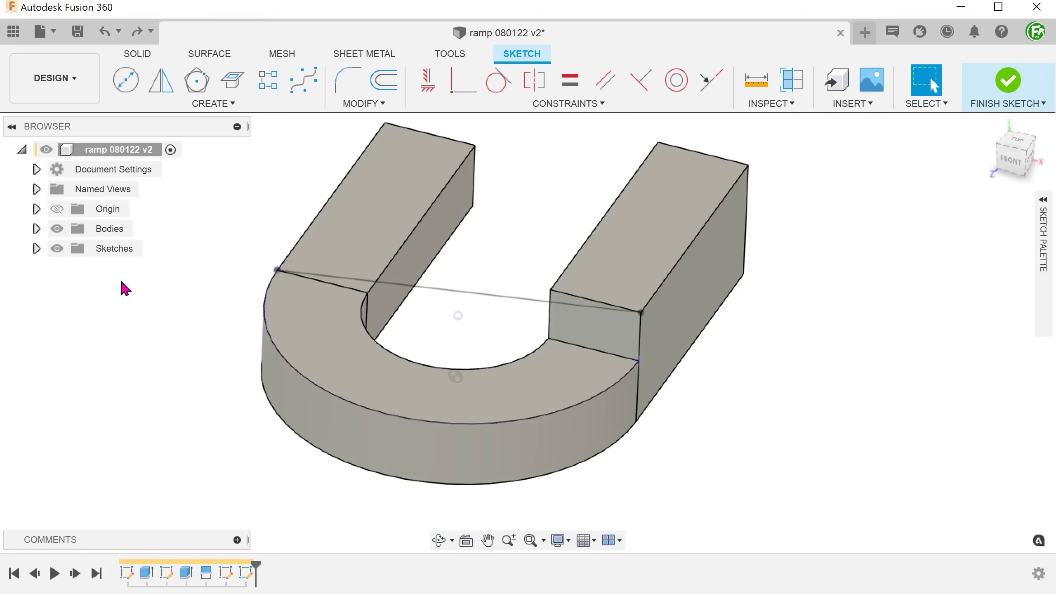
{"action": "left_click", "coordinate": [56, 228]}
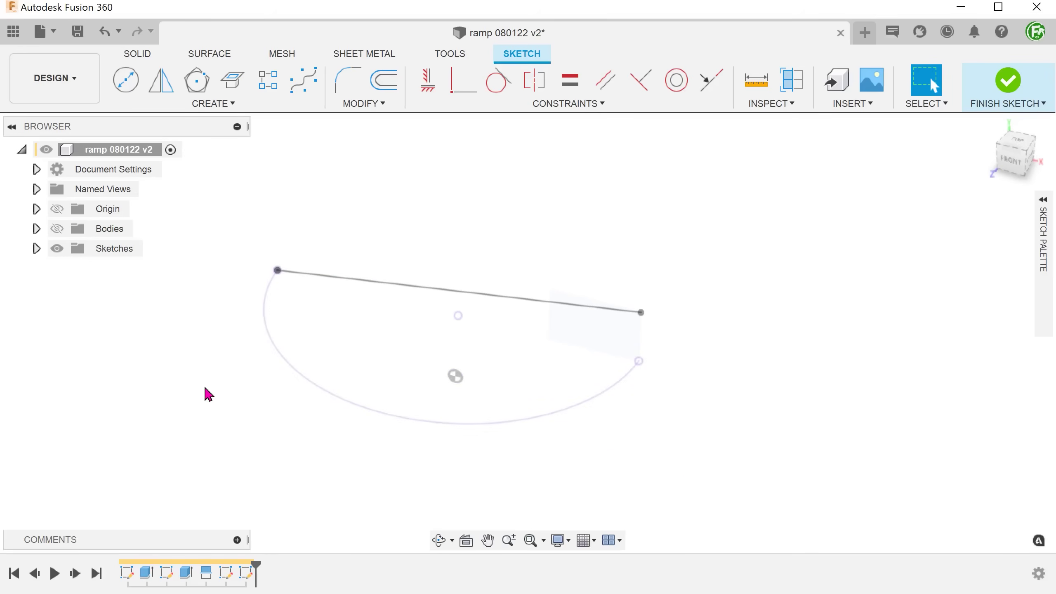
{"action": "left_click", "coordinate": [174, 103]}
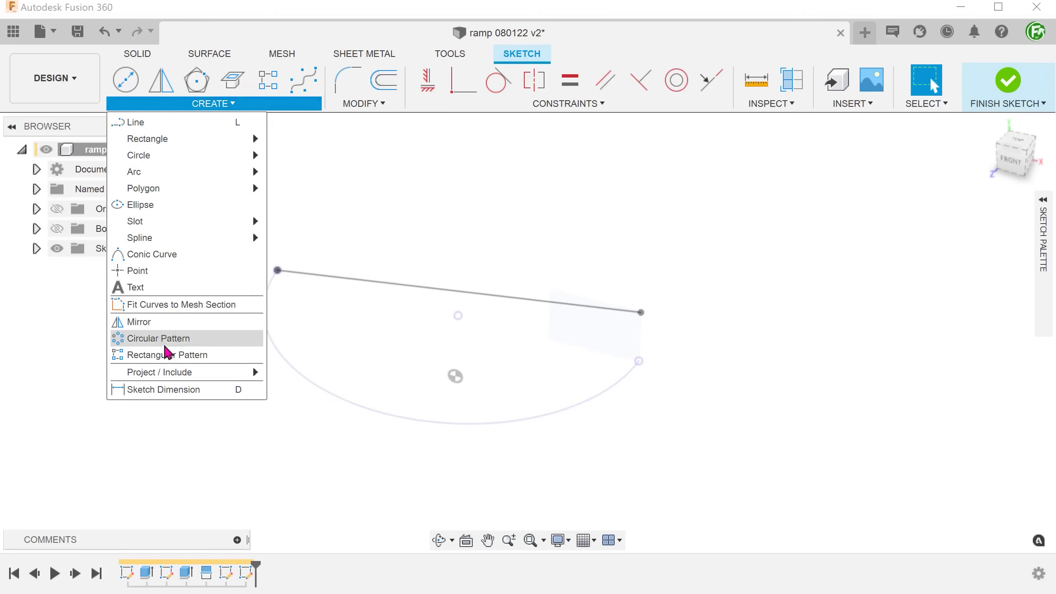
{"action": "mouse_move", "coordinate": [212, 377]}
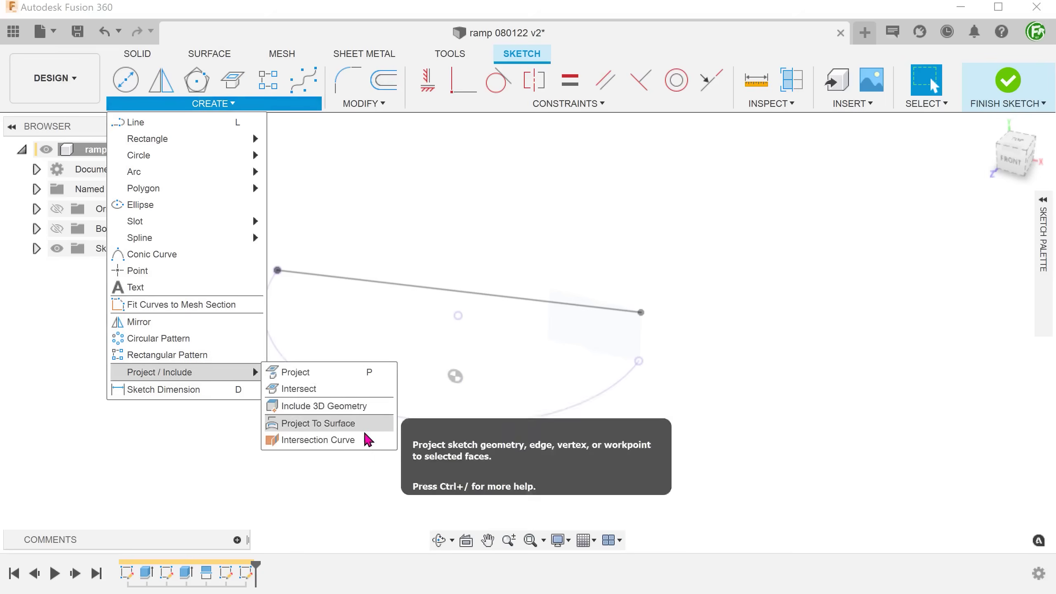
{"action": "left_click", "coordinate": [376, 442]}
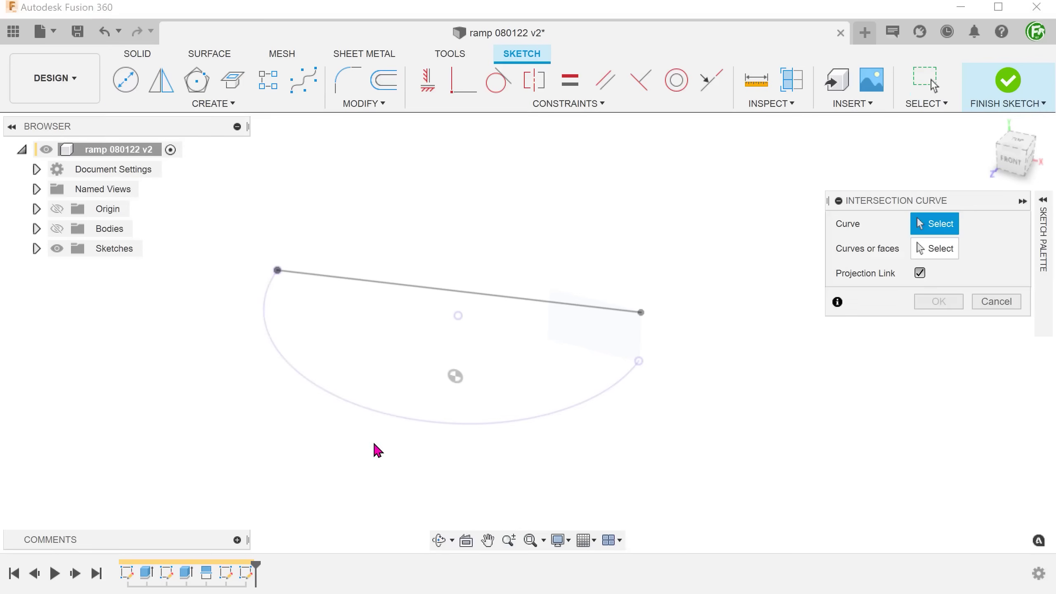
{"action": "left_click", "coordinate": [447, 426]}
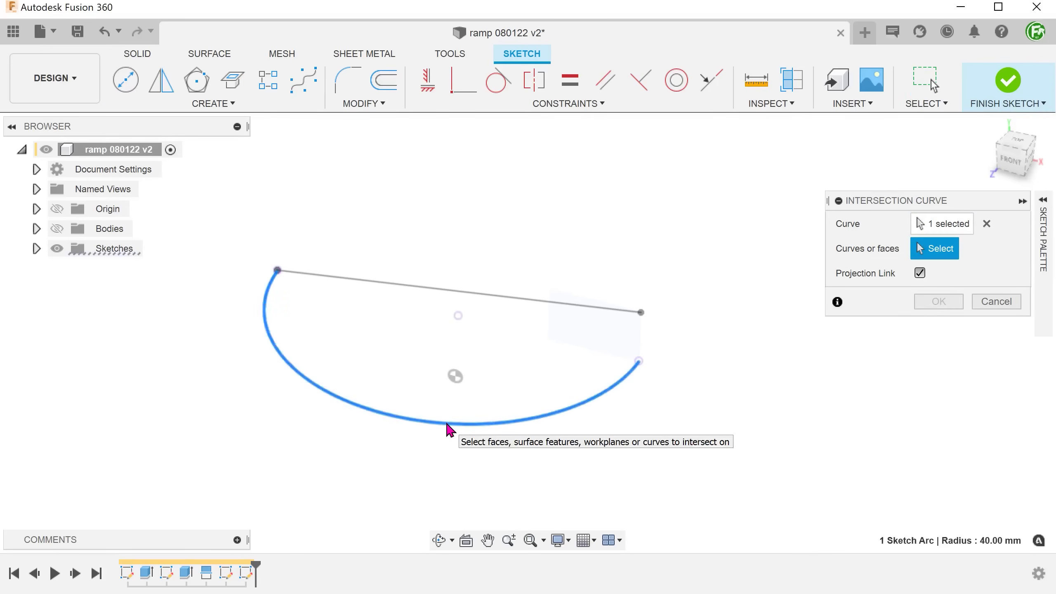
{"action": "left_click", "coordinate": [518, 297]}
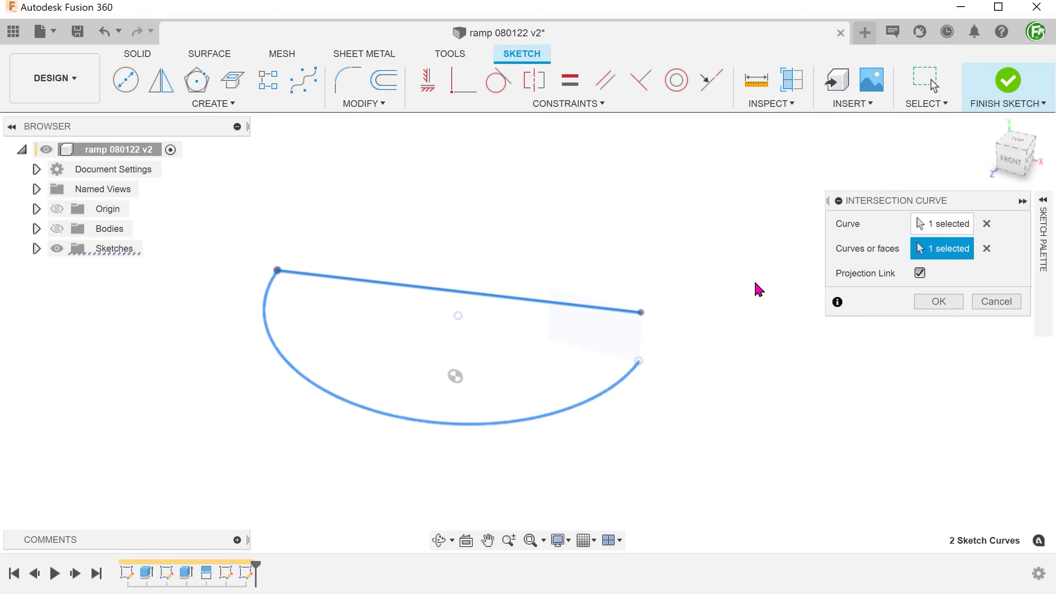
{"action": "left_click", "coordinate": [941, 305]}
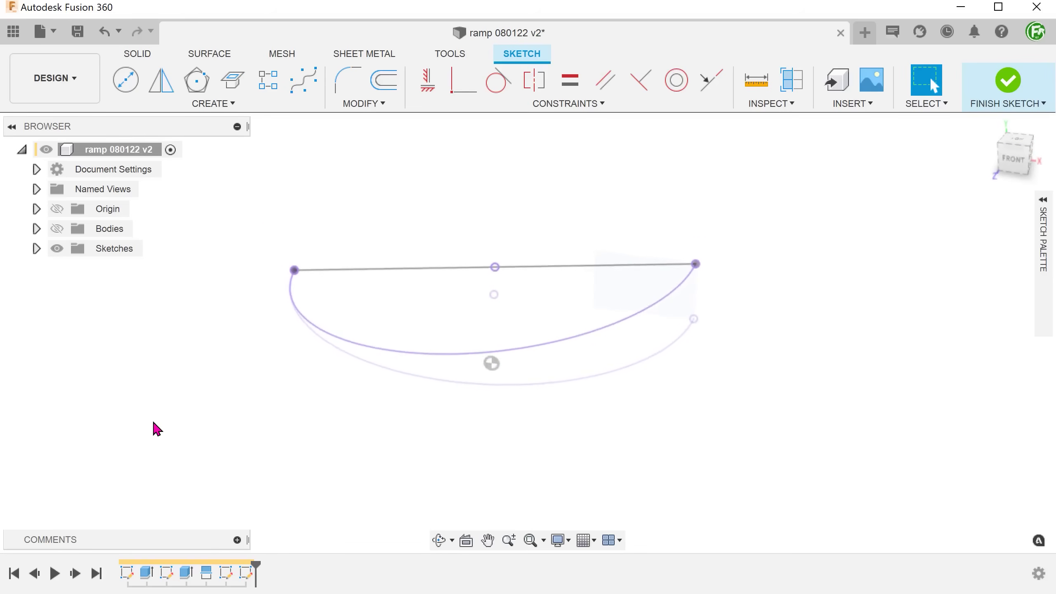
Show the U-shaped body, check the 126.368 mm elliptical curve, and finish Sketch4.
{"action": "left_click", "coordinate": [57, 228]}
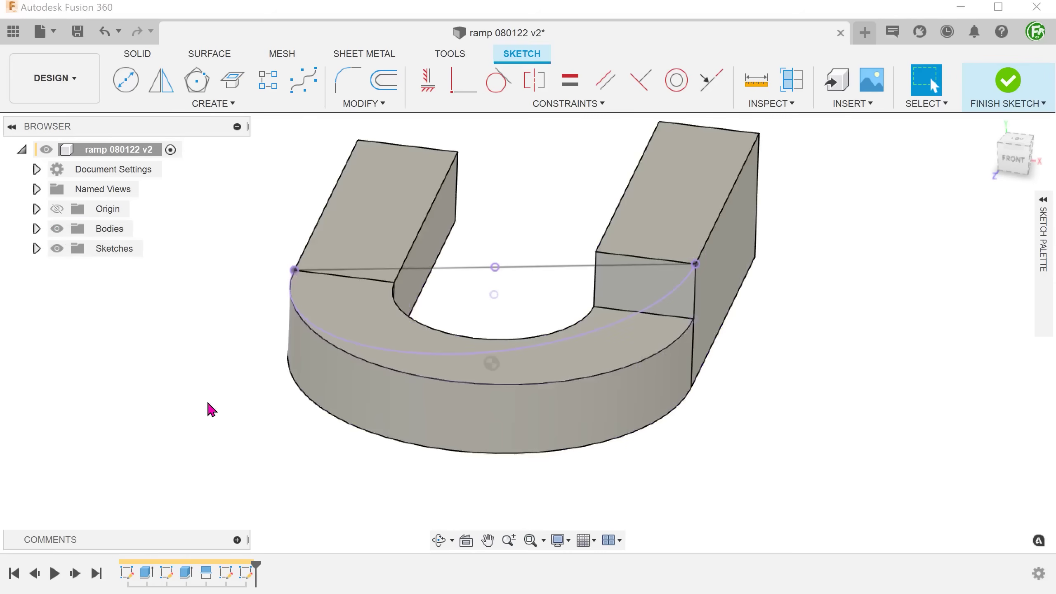
{"action": "left_click", "coordinate": [417, 360]}
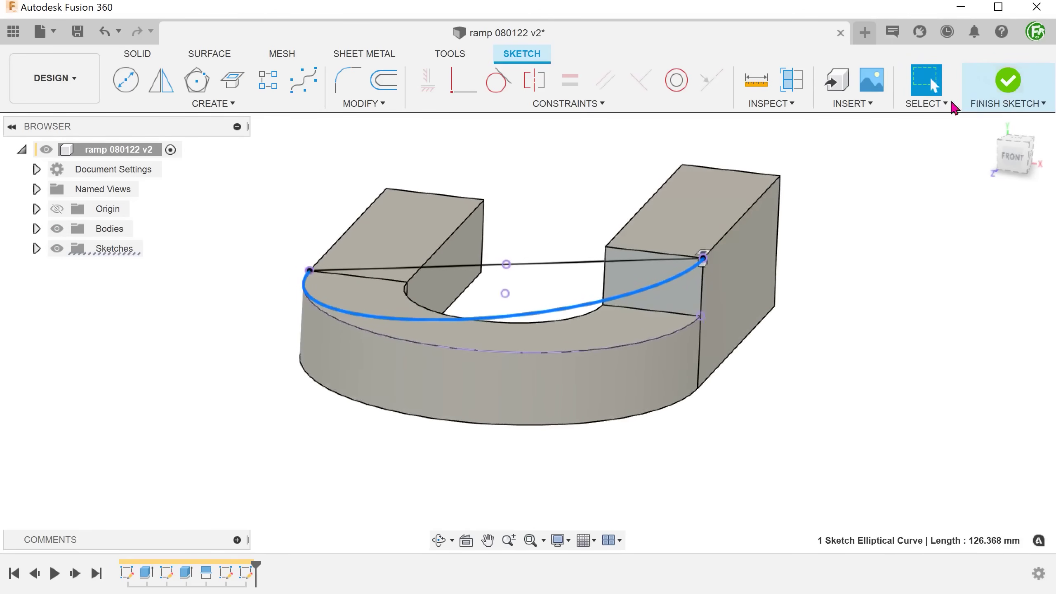
{"action": "left_click", "coordinate": [968, 98]}
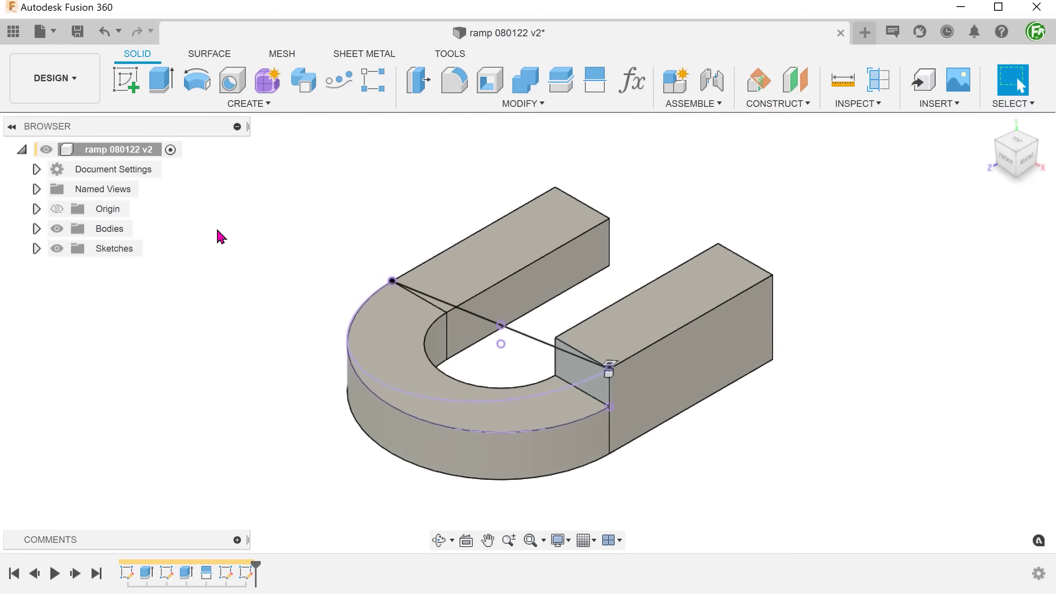
Hide Sketch3, rename Sketch4 to 'first rail', and hide that sketch too.
{"action": "left_click", "coordinate": [36, 248]}
{"action": "left_click", "coordinate": [74, 310]}
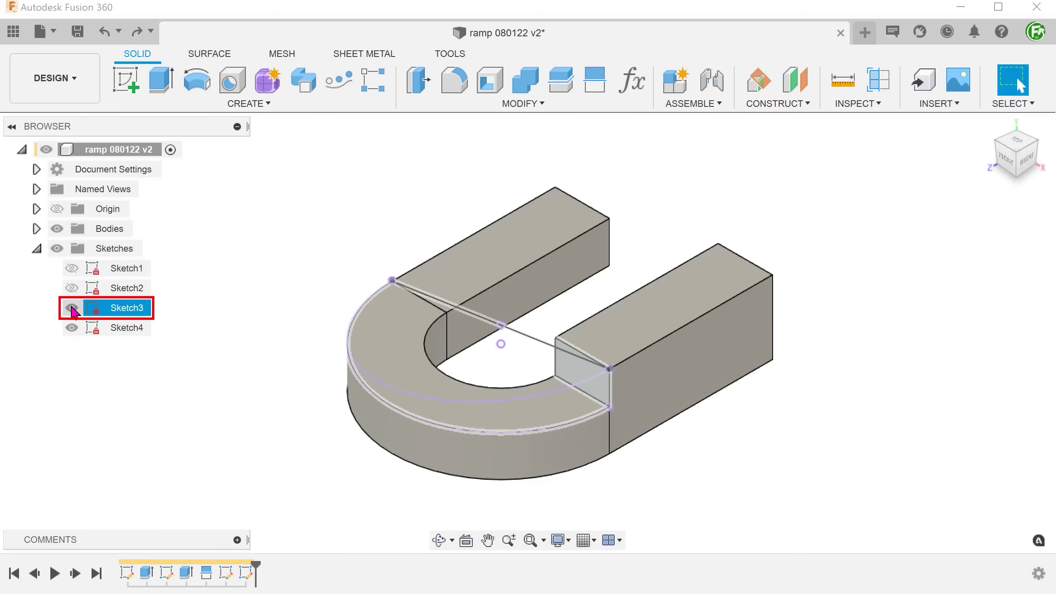
{"action": "left_click", "coordinate": [71, 308]}
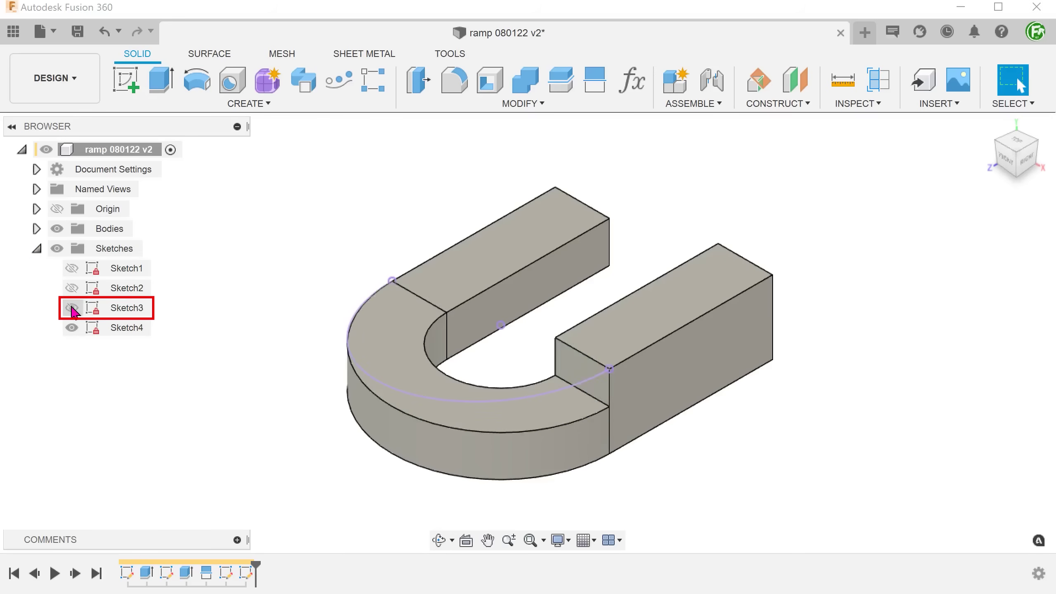
{"action": "left_click", "coordinate": [122, 328]}
{"action": "left_click", "coordinate": [119, 327]}
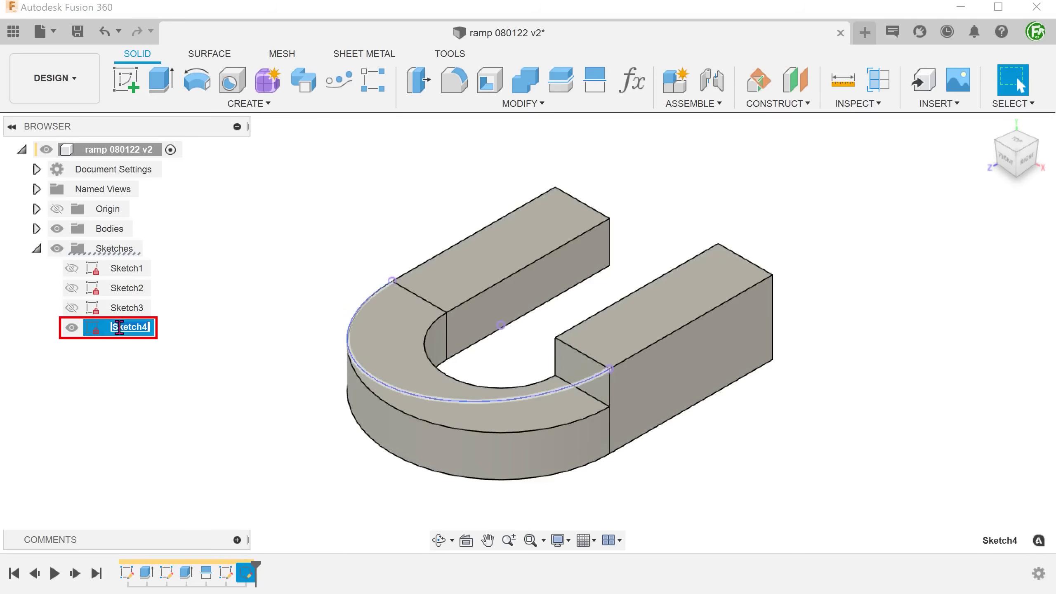
{"action": "type", "text": "first rail"}
{"action": "left_click", "coordinate": [179, 369]}
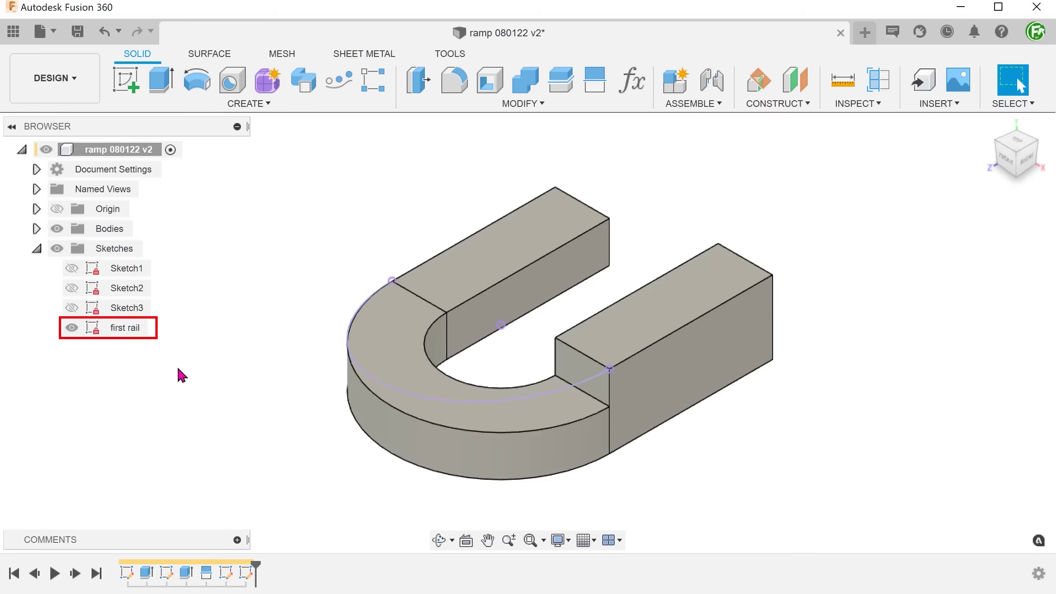
{"action": "left_click", "coordinate": [72, 327]}
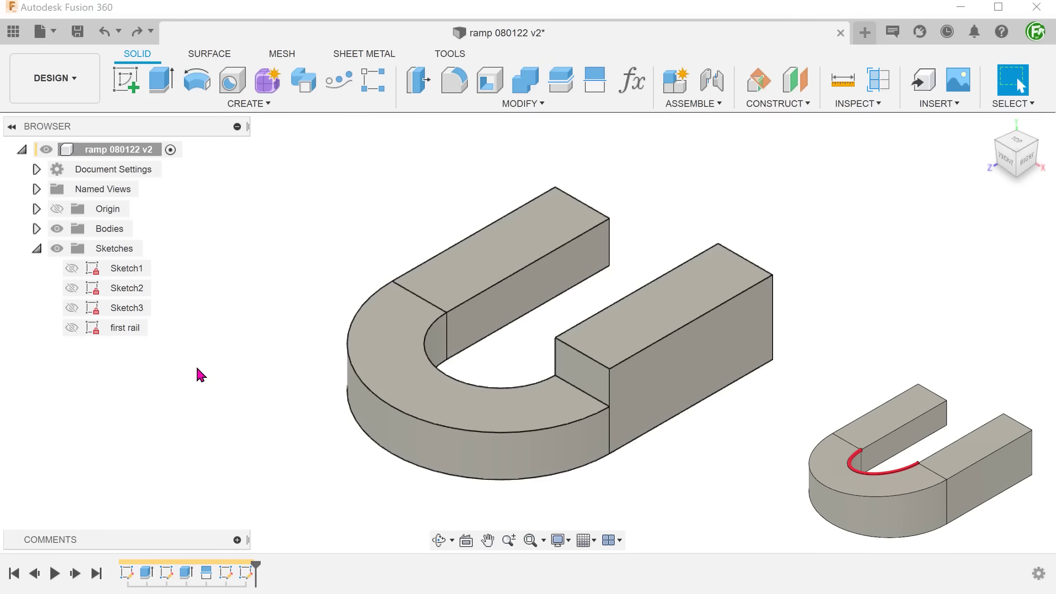
Start Sketch5 on the arm's inner end face and switch to wireframe display.
{"action": "right_click", "coordinate": [577, 374]}
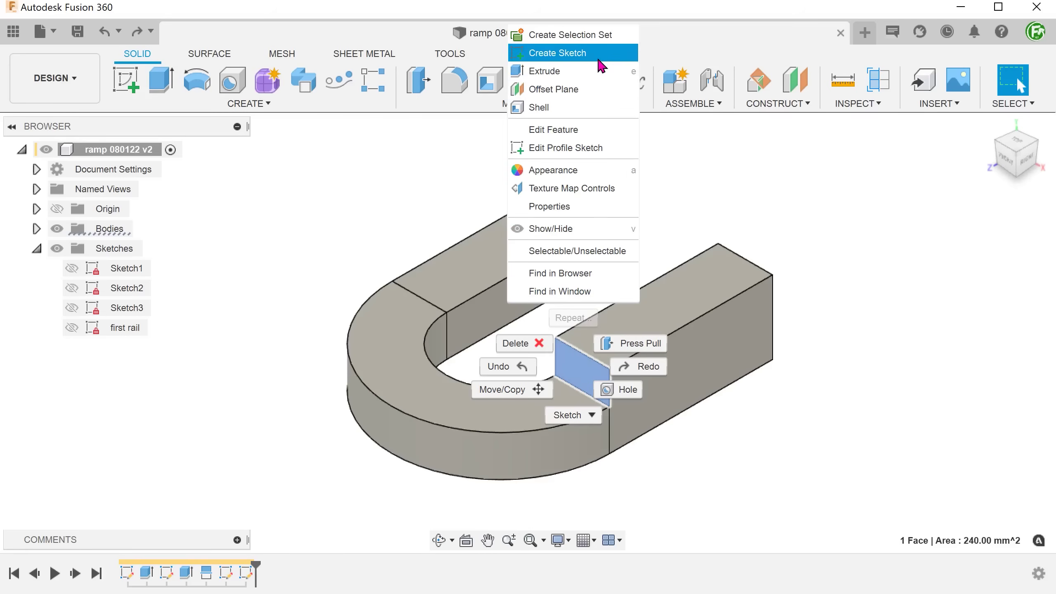
{"action": "left_click", "coordinate": [557, 52]}
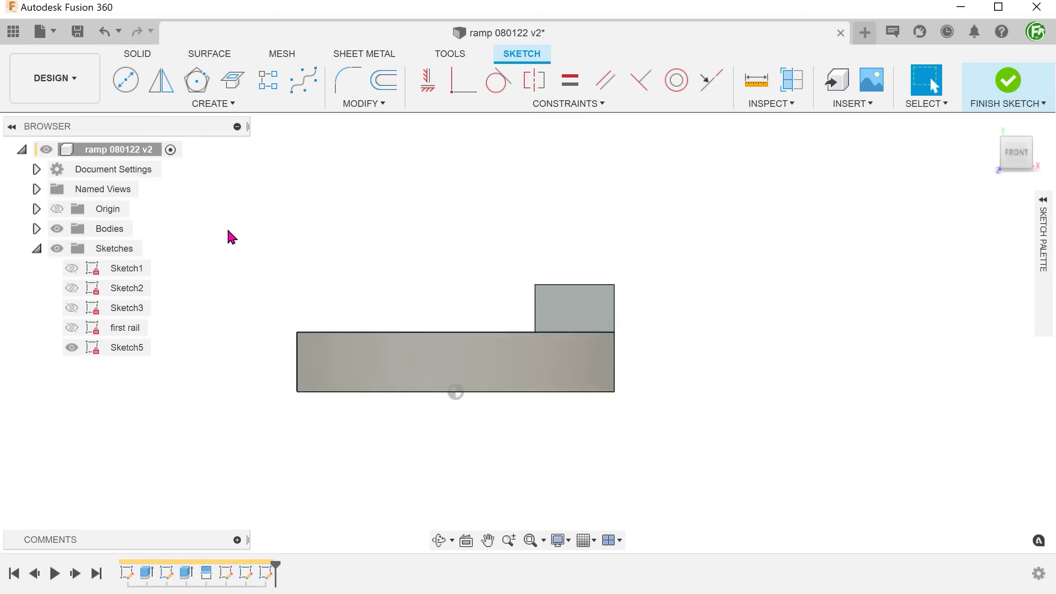
{"action": "key", "text": "ctrl+7"}
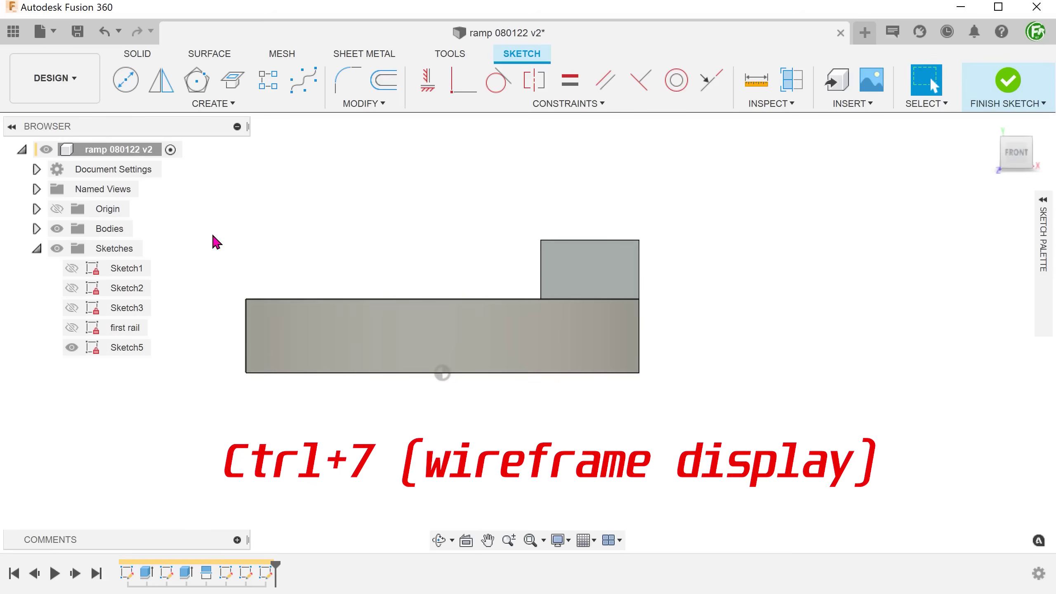
Draw a 41.761 mm sloped line between the top corners of the two arms.
{"action": "key", "text": "l"}
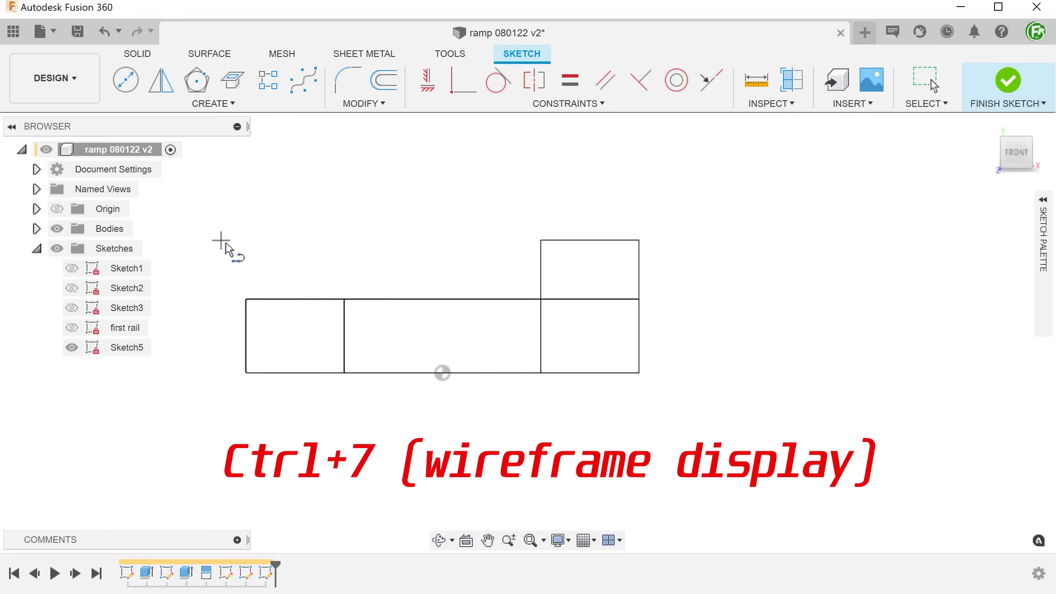
{"action": "left_click", "coordinate": [344, 299]}
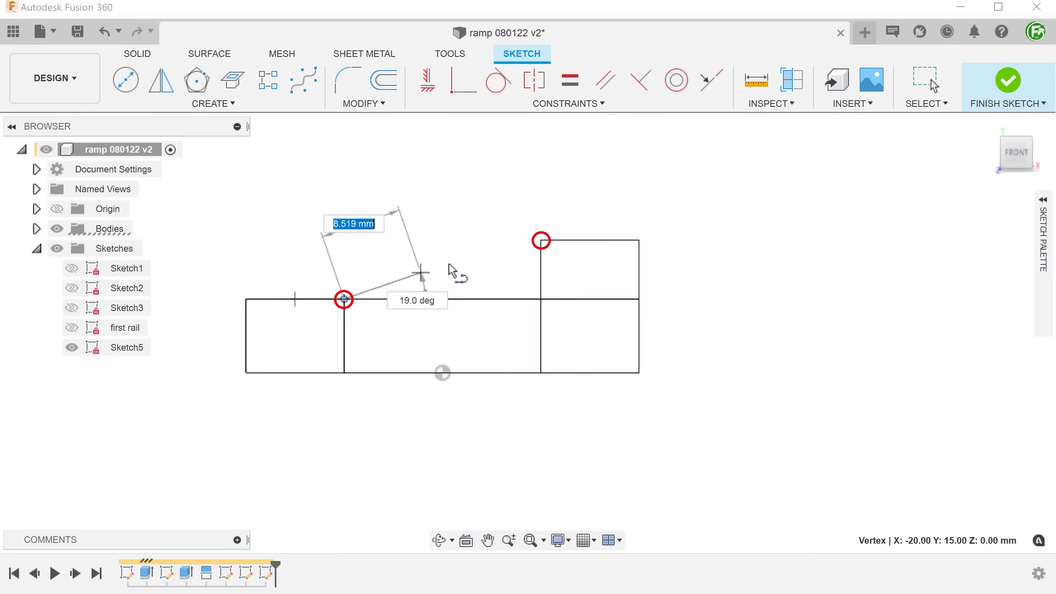
{"action": "double_click", "coordinate": [541, 241]}
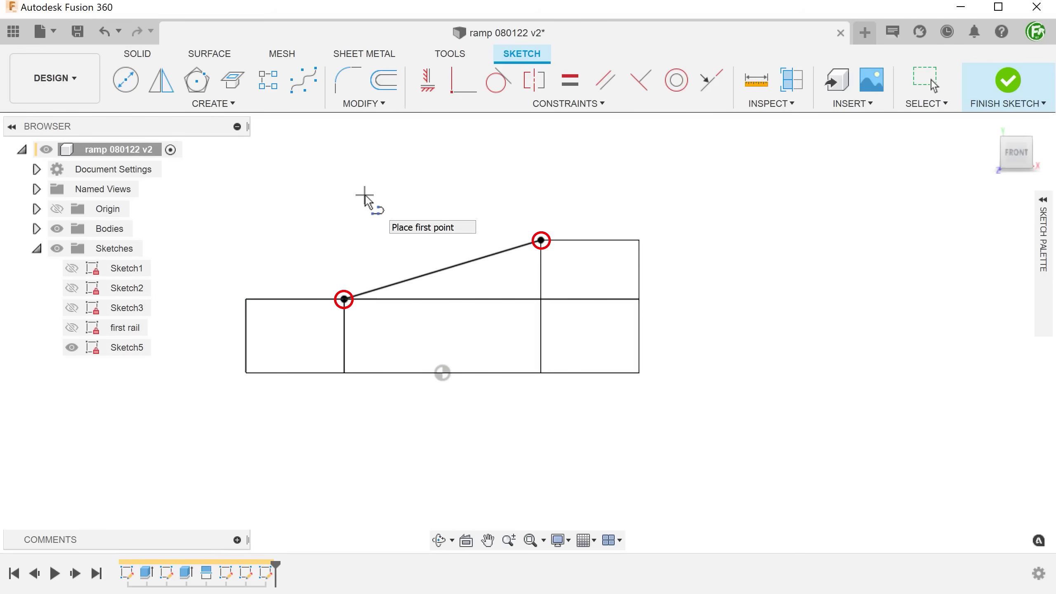
{"action": "key", "text": "Escape"}
{"action": "middle_click_drag", "start_coordinate": [365, 196], "coordinate": [188, 230], "text": "shift"}
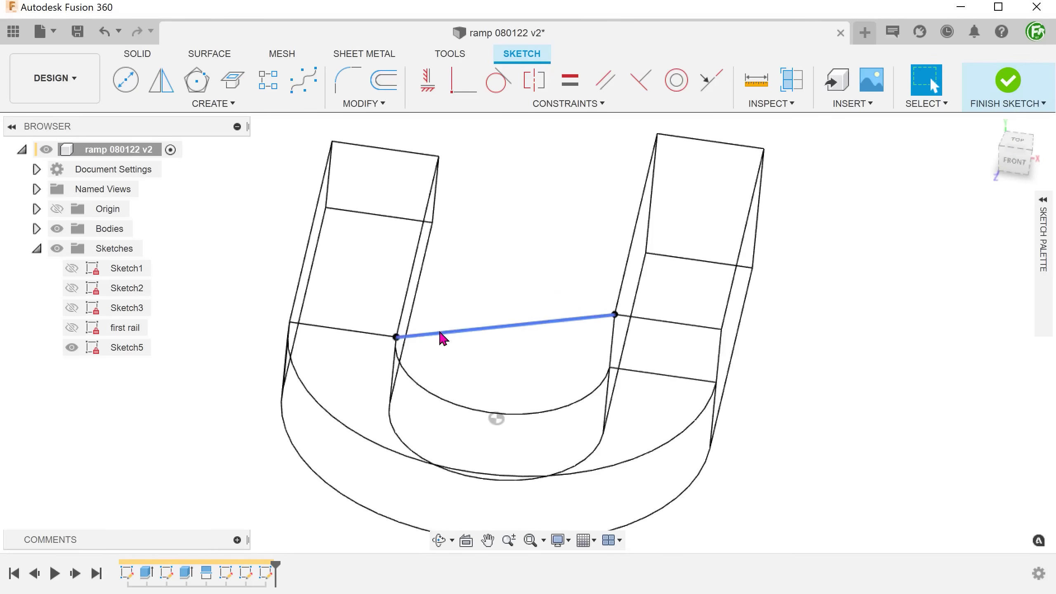
{"action": "left_click", "coordinate": [440, 336]}
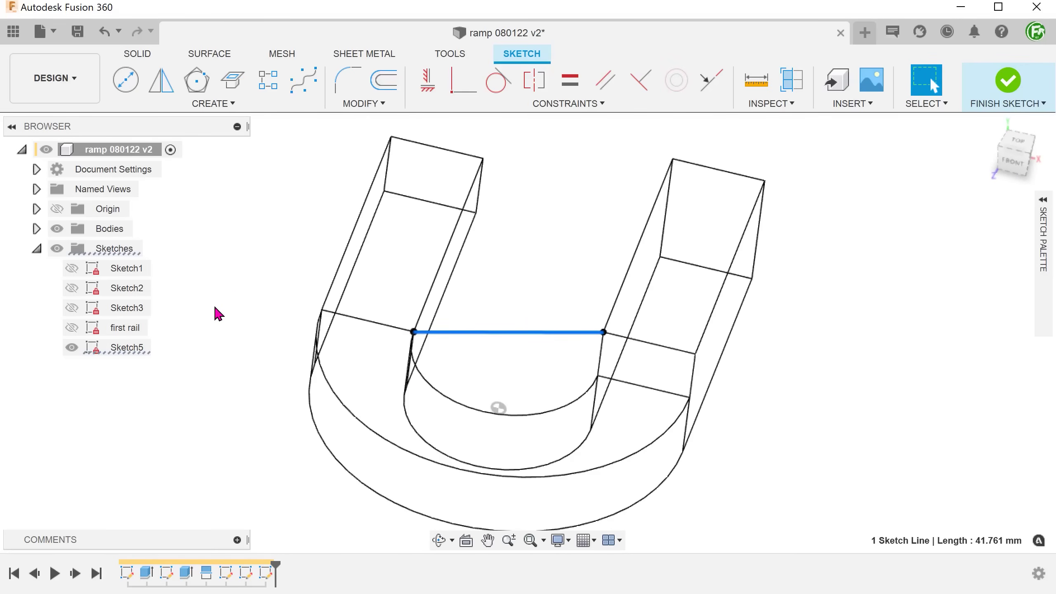
Return to shaded view, include the inner curved edge as 3D geometry, and finish Sketch5.
{"action": "key", "text": "Escape"}
{"action": "key", "text": "ctrl+6"}
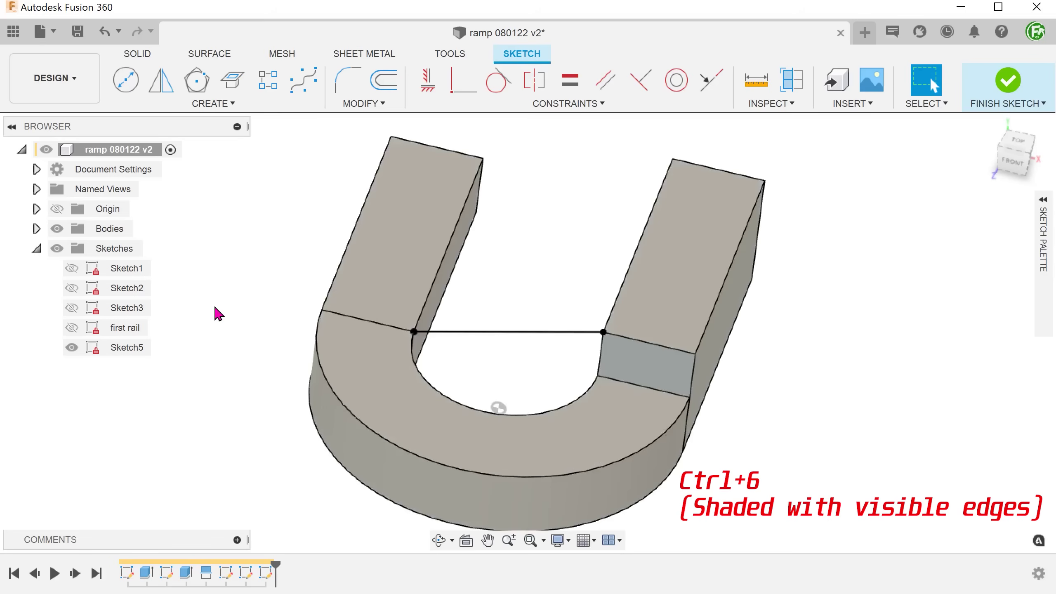
{"action": "left_click", "coordinate": [206, 104]}
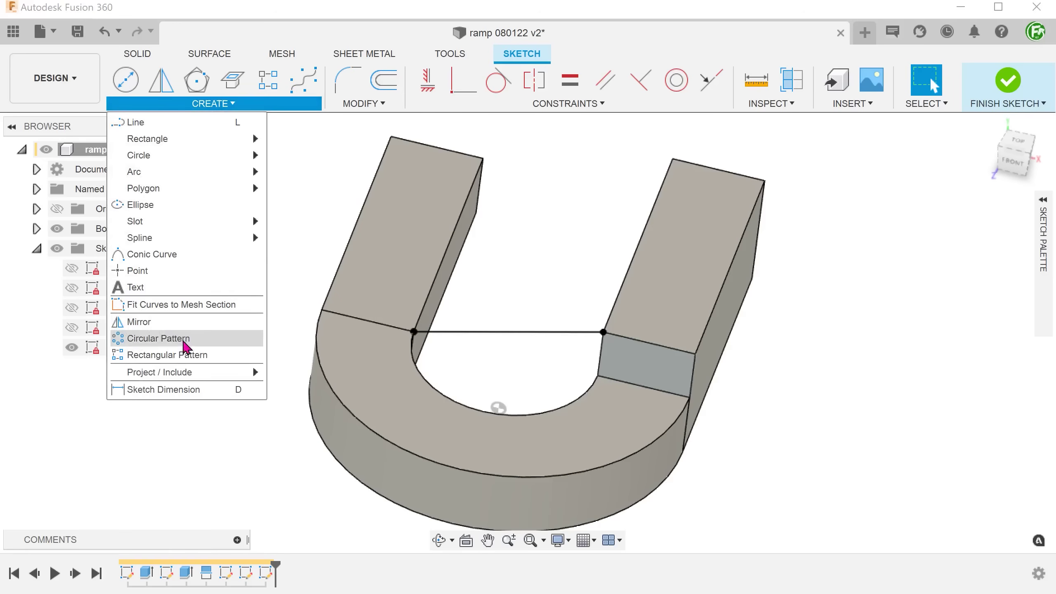
{"action": "mouse_move", "coordinate": [208, 375]}
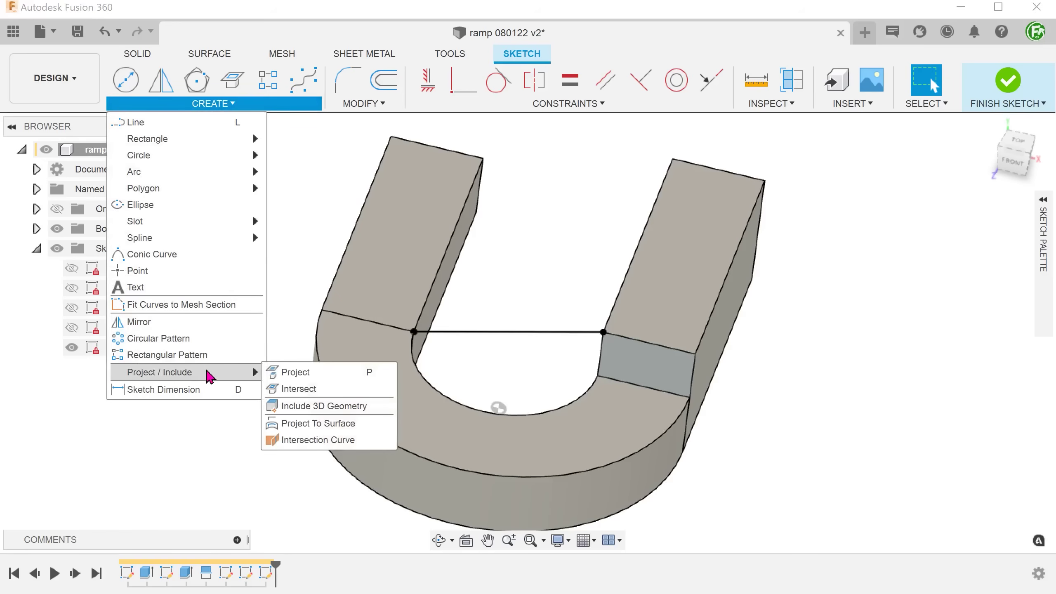
{"action": "left_click", "coordinate": [325, 406]}
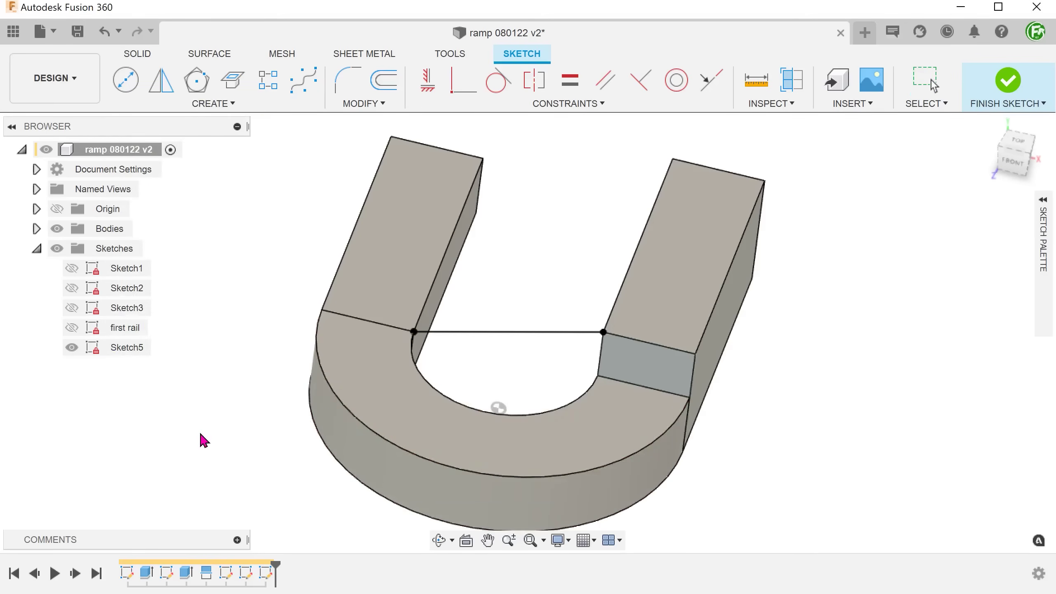
{"action": "left_click", "coordinate": [438, 417]}
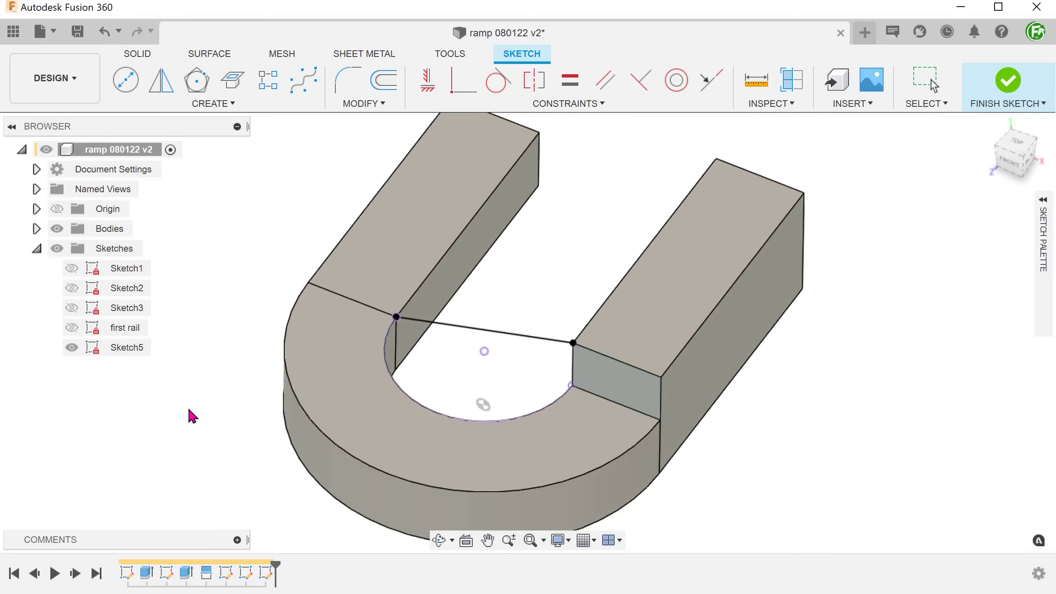
{"action": "left_click", "coordinate": [57, 229]}
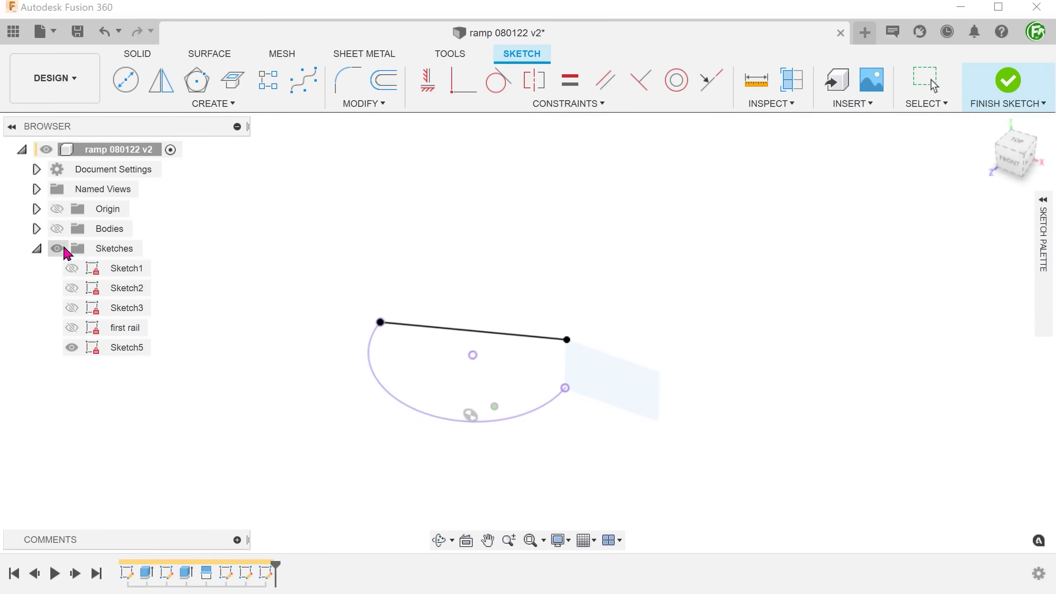
{"action": "left_click", "coordinate": [57, 228]}
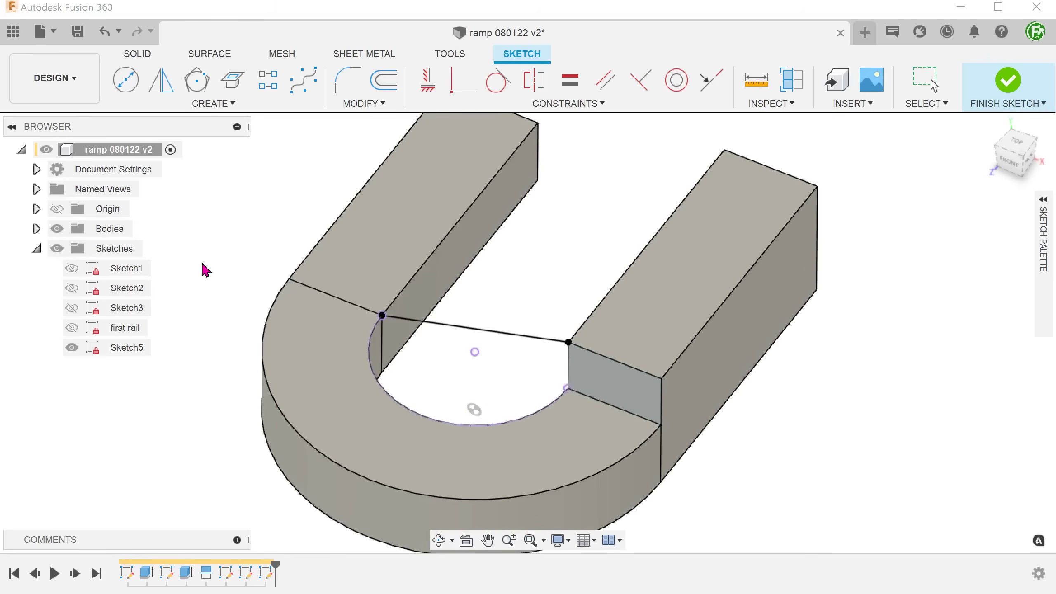
{"action": "left_click", "coordinate": [1007, 85]}
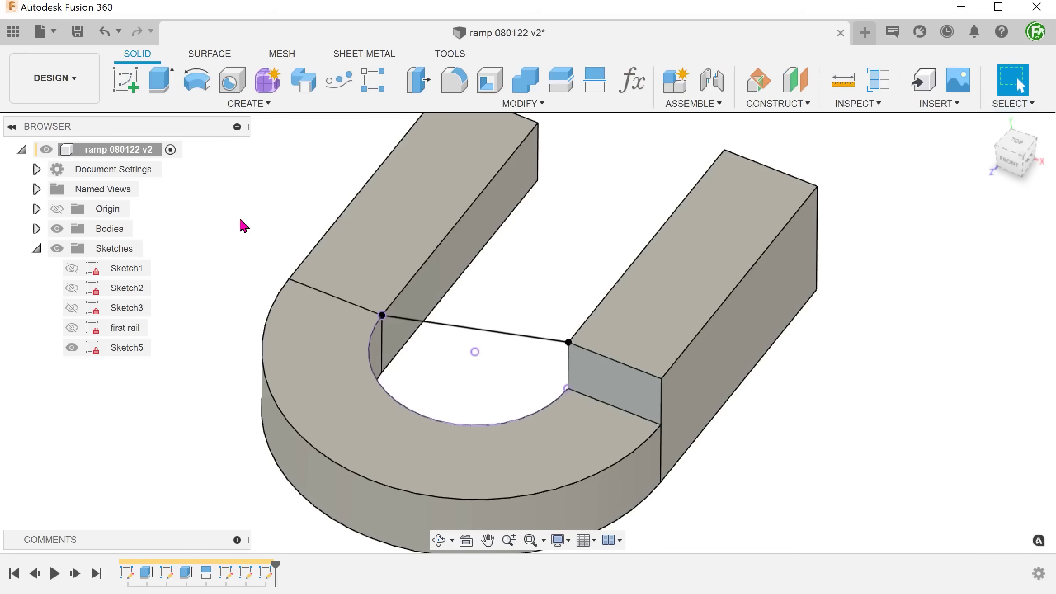
Start Sketch6 on the vertical front origin plane.
{"action": "right_click", "coordinate": [217, 234]}
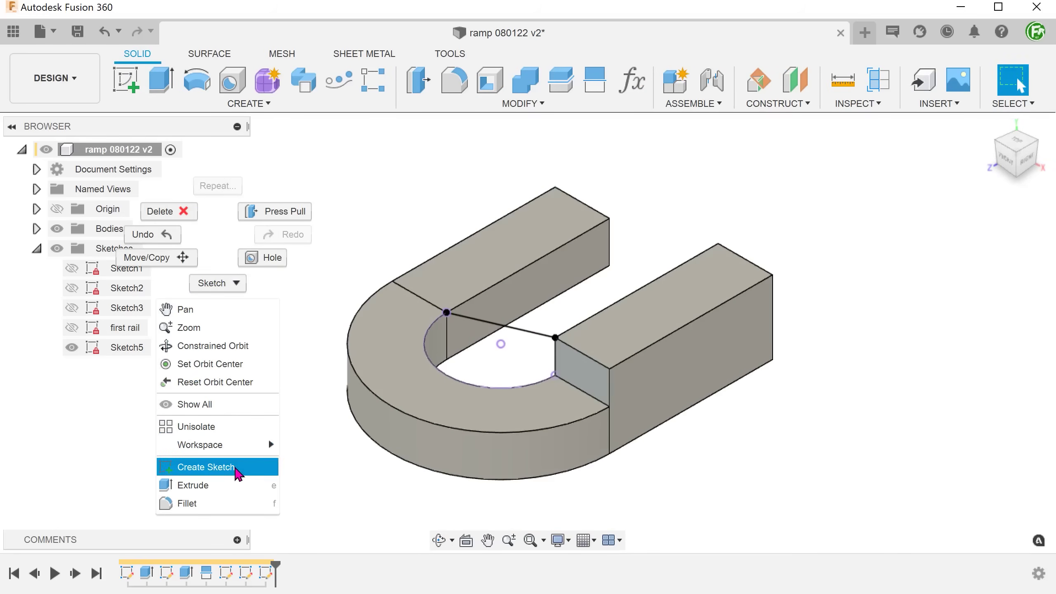
{"action": "left_click", "coordinate": [237, 467]}
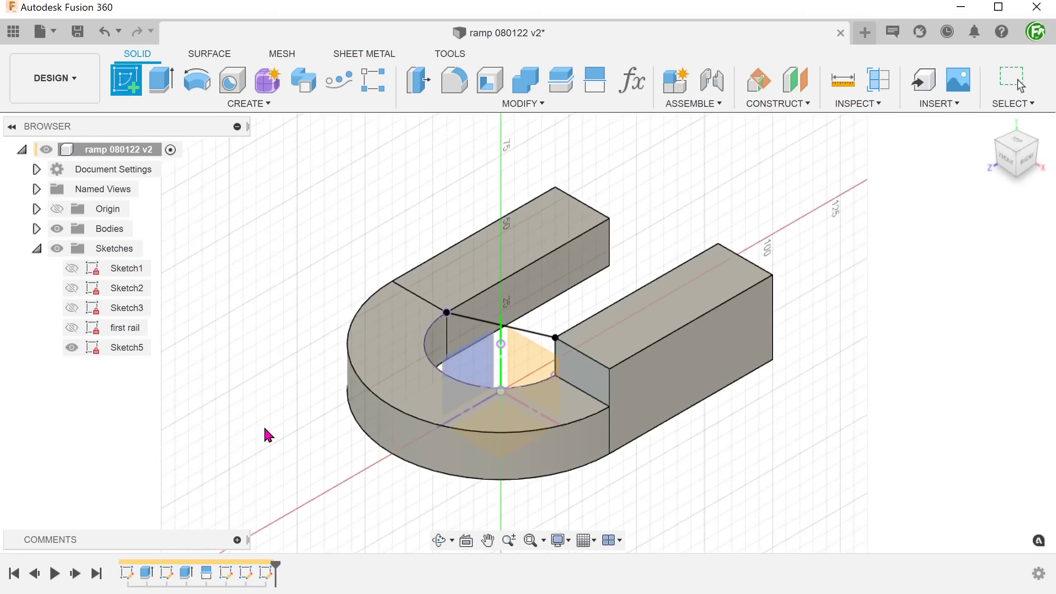
{"action": "left_click", "coordinate": [526, 376]}
{"action": "middle_click_drag", "start_coordinate": [278, 252], "coordinate": [236, 265], "text": "shift"}
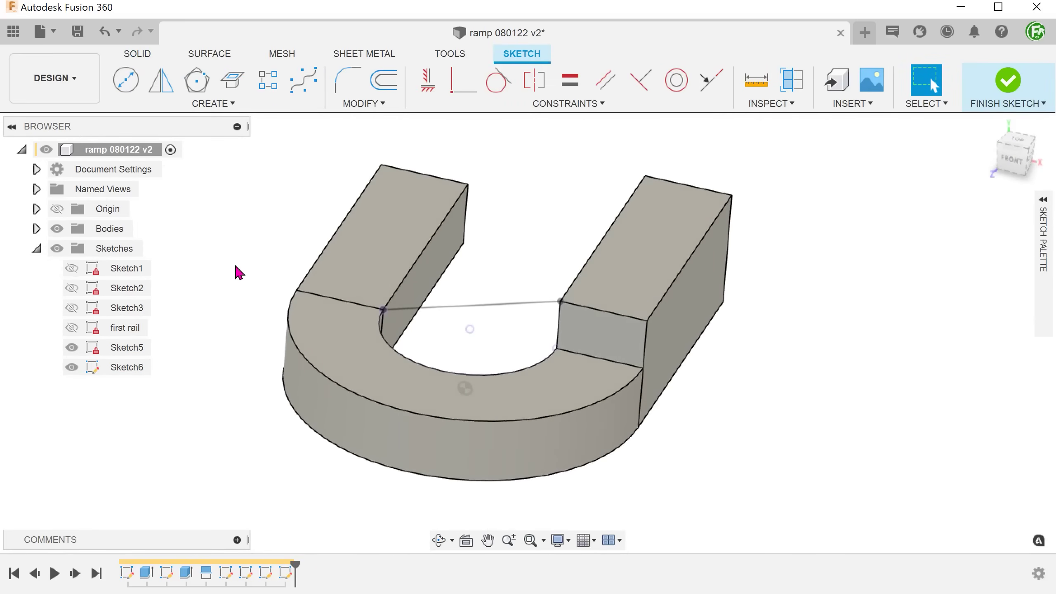
With bodies hidden, create an intersection curve of the inner arc with the sloped line.
{"action": "left_click", "coordinate": [227, 104]}
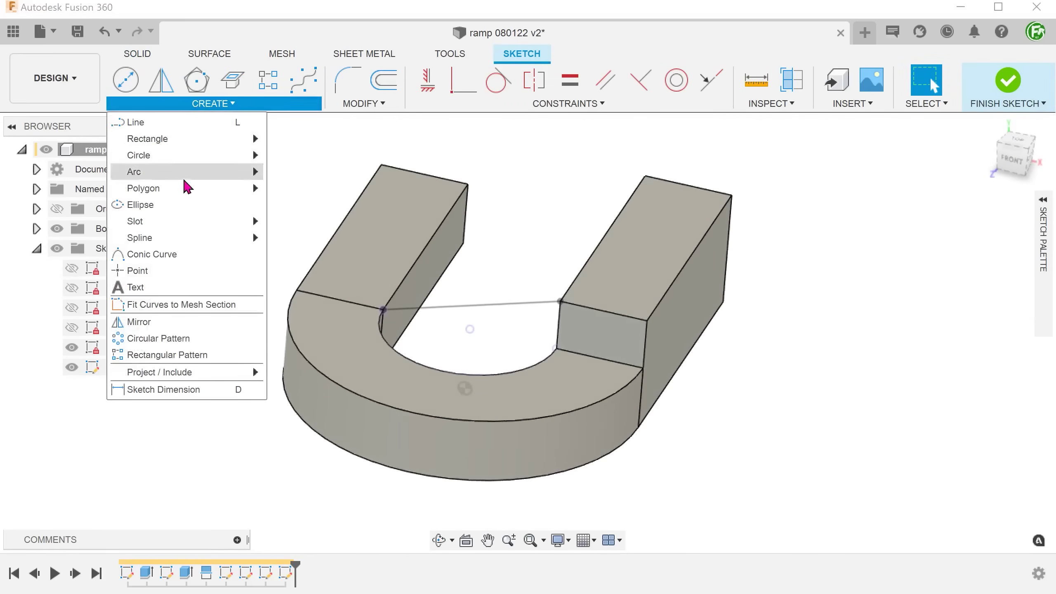
{"action": "mouse_move", "coordinate": [203, 376]}
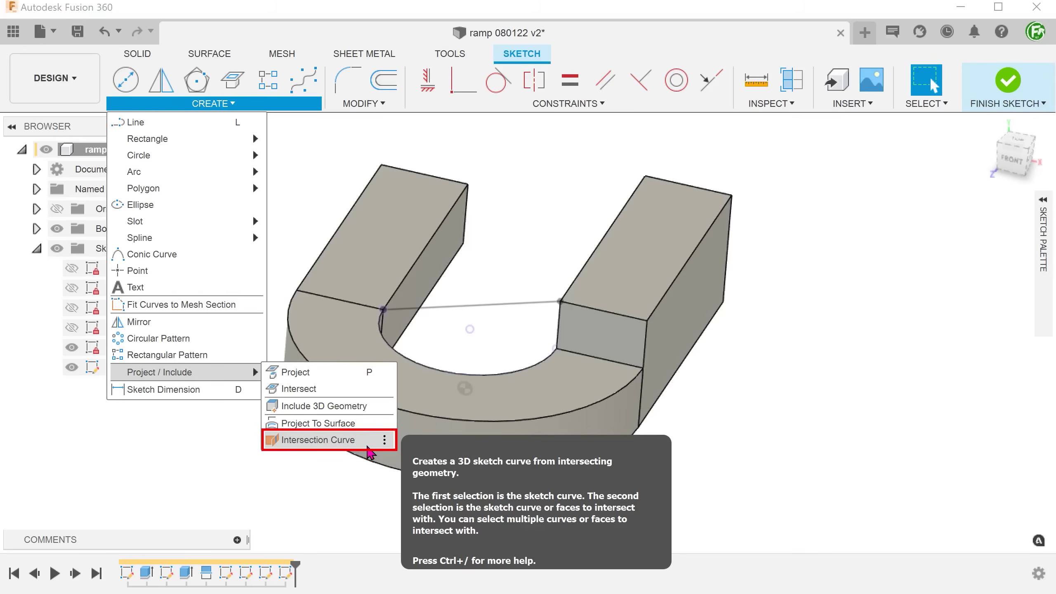
{"action": "left_click", "coordinate": [368, 449]}
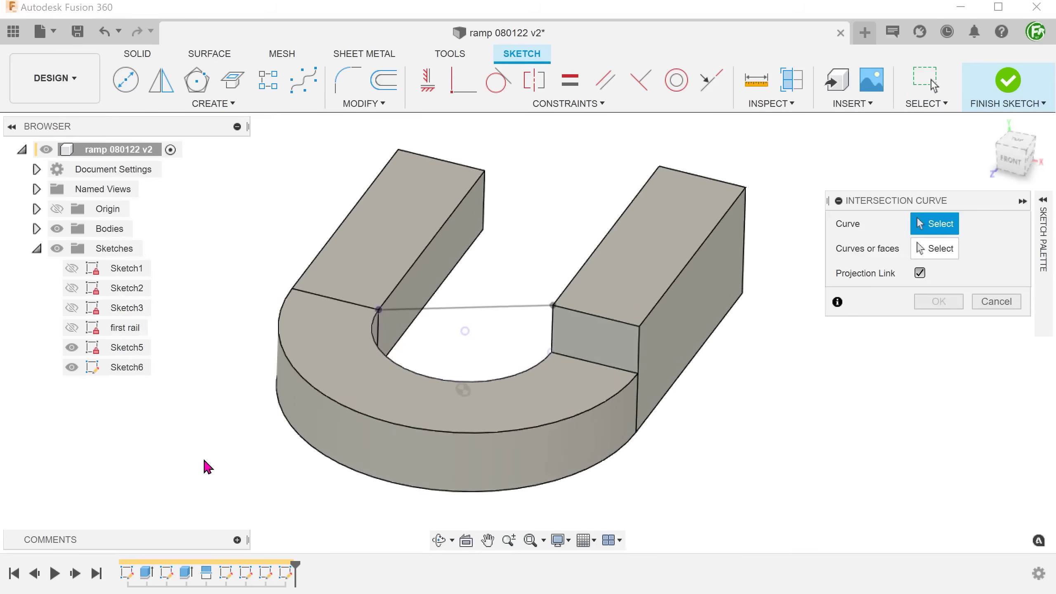
{"action": "left_click", "coordinate": [59, 229]}
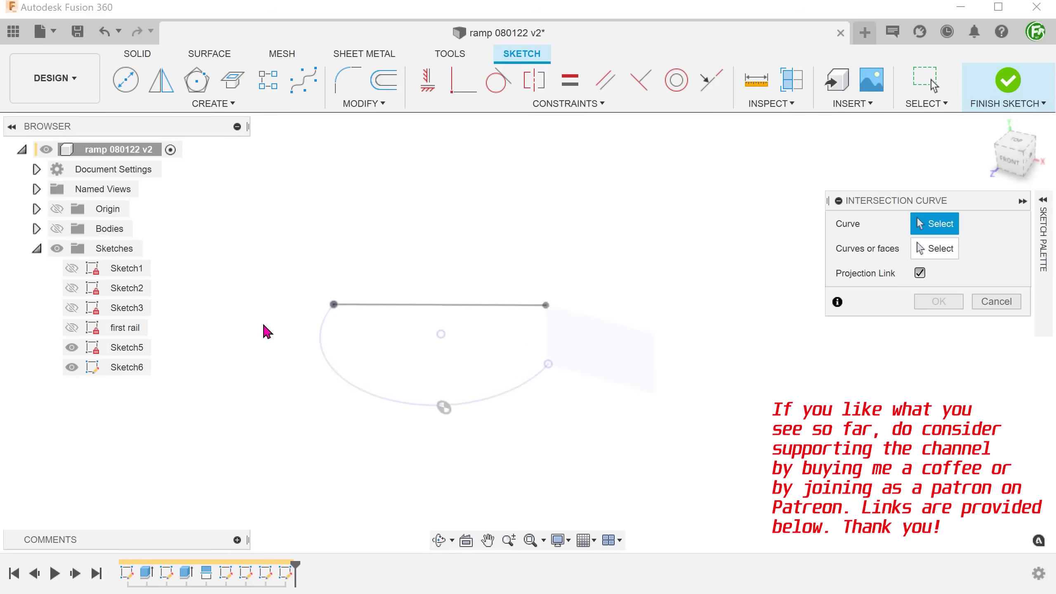
{"action": "left_click", "coordinate": [333, 375]}
{"action": "left_click", "coordinate": [386, 306]}
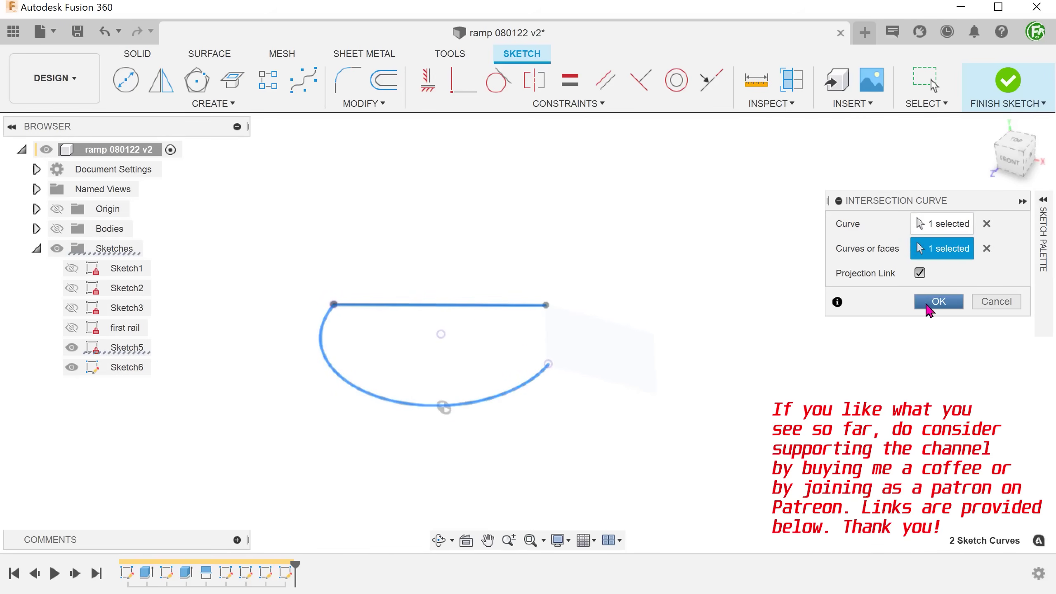
{"action": "left_click", "coordinate": [938, 301]}
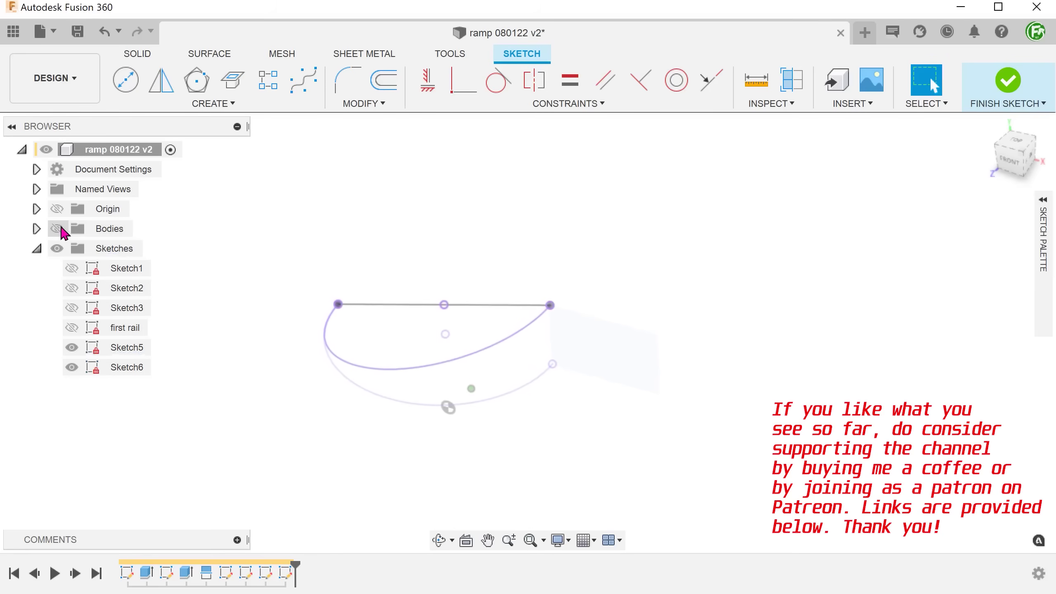
Show the body again, inspect the 64.223 mm elliptical curve, and finish Sketch6.
{"action": "left_click", "coordinate": [57, 229]}
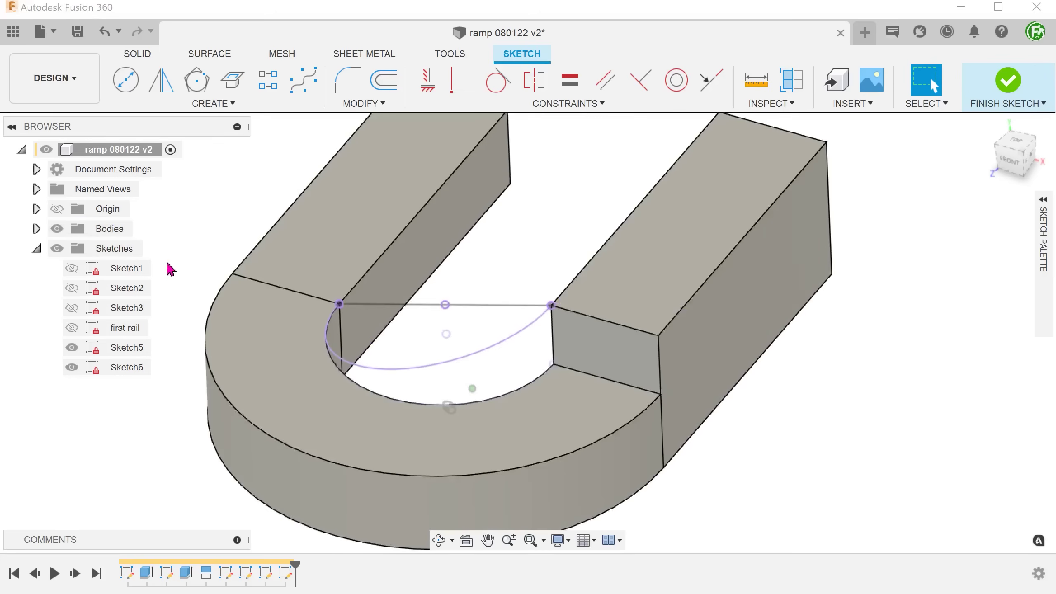
{"action": "left_click", "coordinate": [436, 358]}
{"action": "middle_click_drag", "start_coordinate": [216, 249], "coordinate": [206, 345], "text": "shift"}
{"action": "left_click", "coordinate": [1008, 81]}
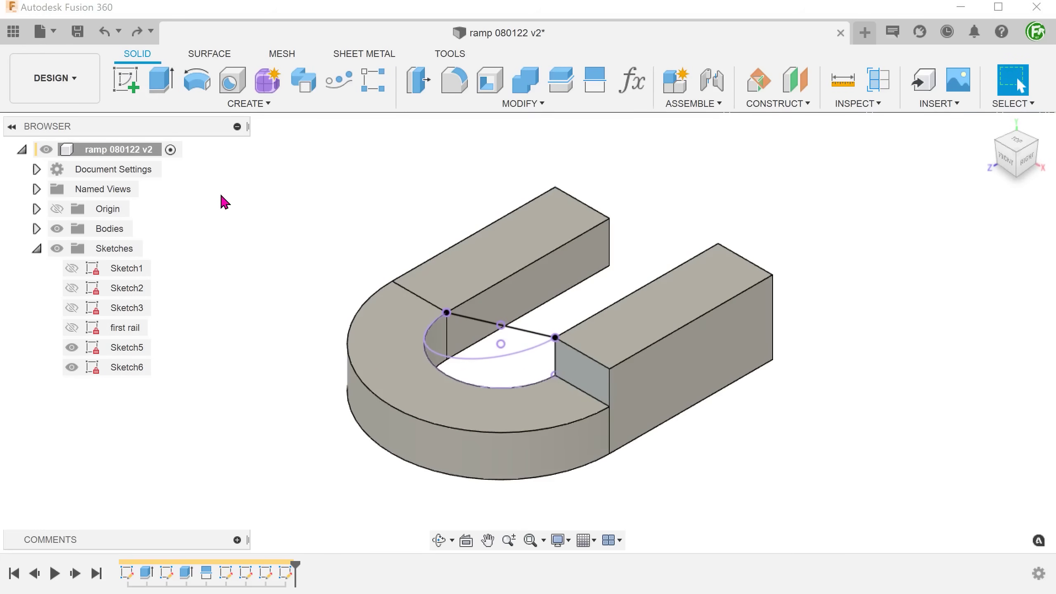
Hide Sketch5, rename Sketch6 to 'second rail', and show 'first rail' to compare both rails.
{"action": "left_click", "coordinate": [72, 348]}
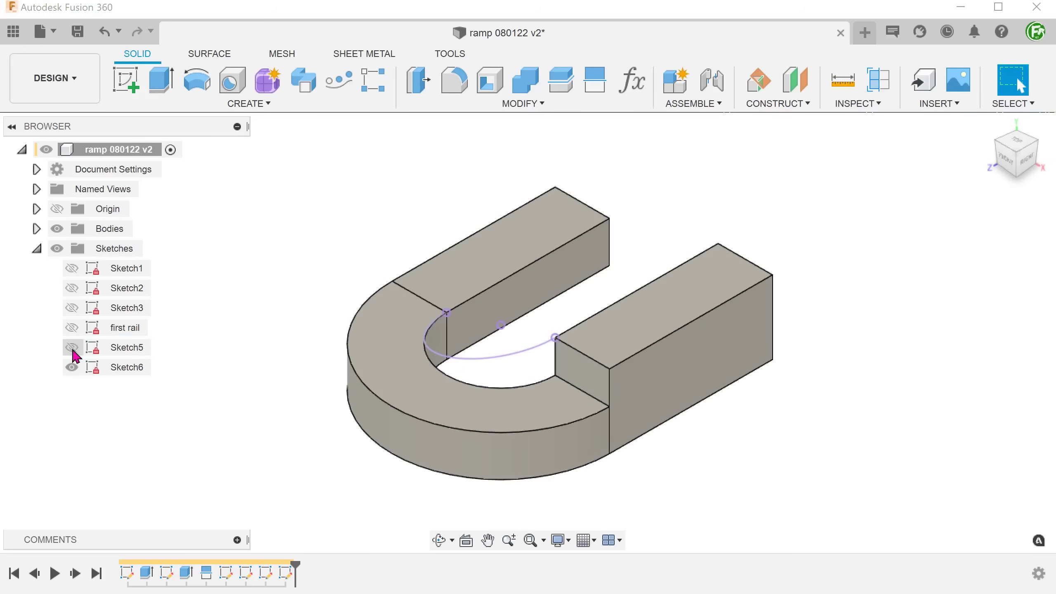
{"action": "double_click", "coordinate": [114, 368]}
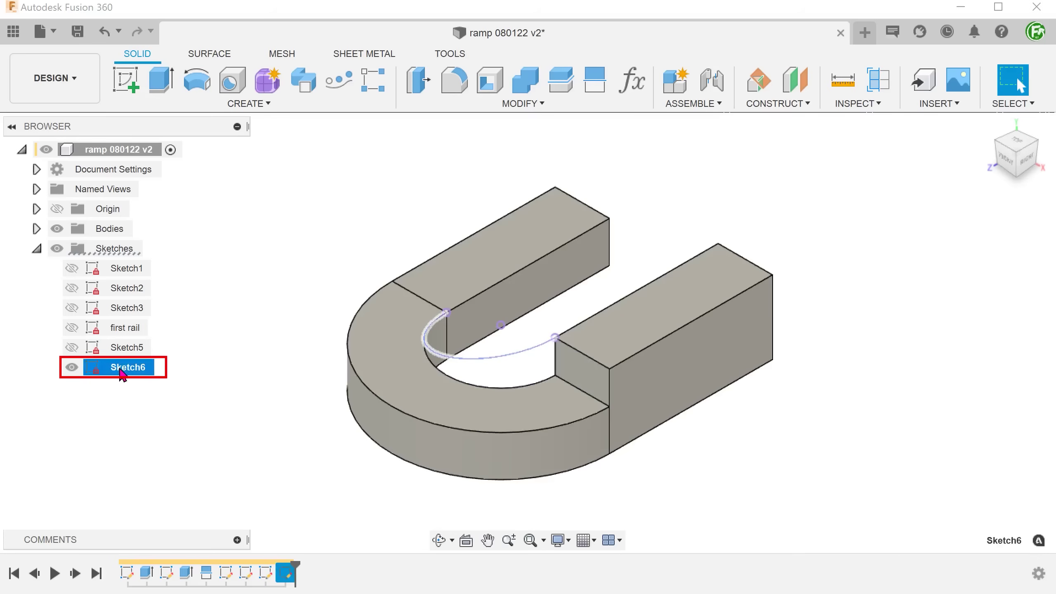
{"action": "type", "text": "second rail"}
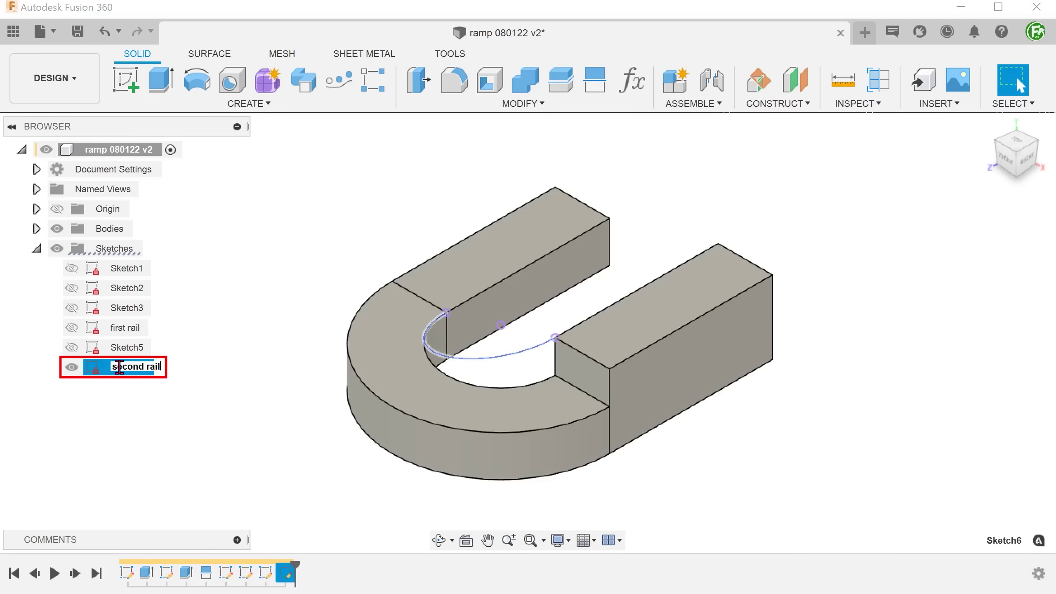
{"action": "left_click", "coordinate": [164, 382]}
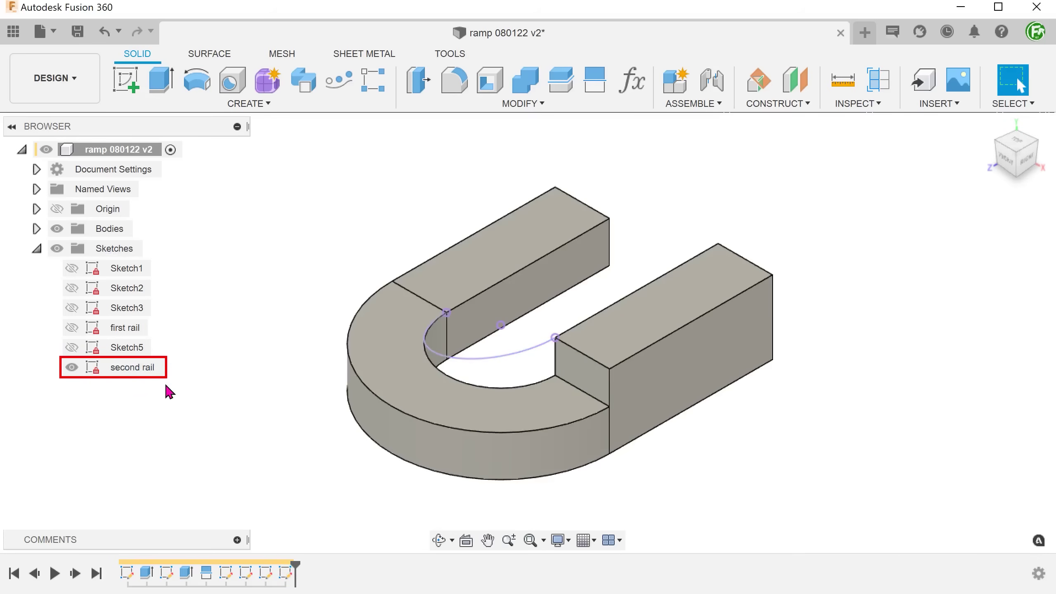
{"action": "left_click", "coordinate": [71, 327]}
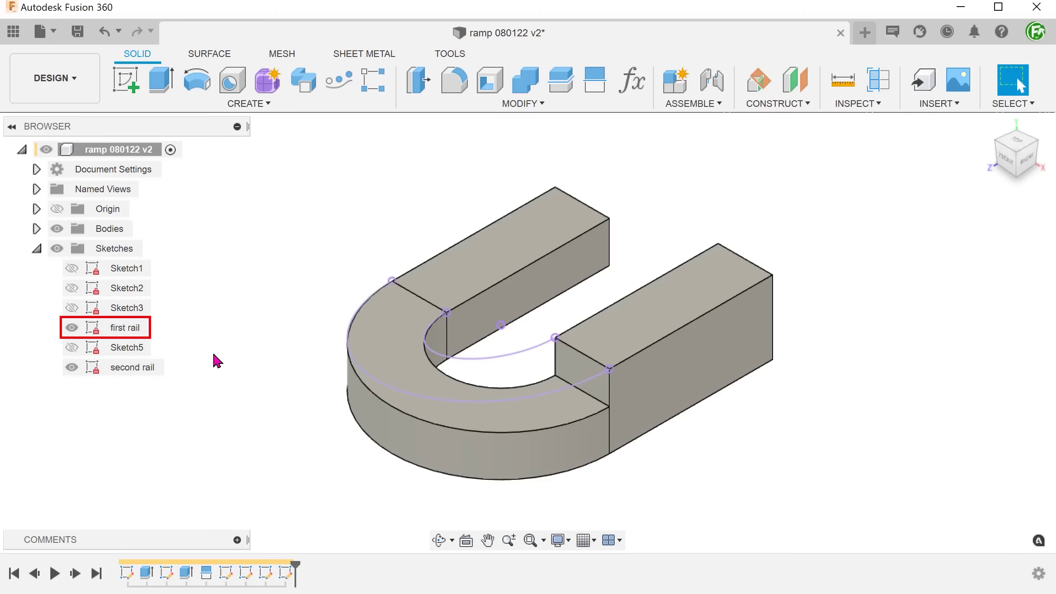
{"action": "left_click", "coordinate": [439, 357]}
{"action": "left_click", "coordinate": [444, 400], "text": "ctrl"}
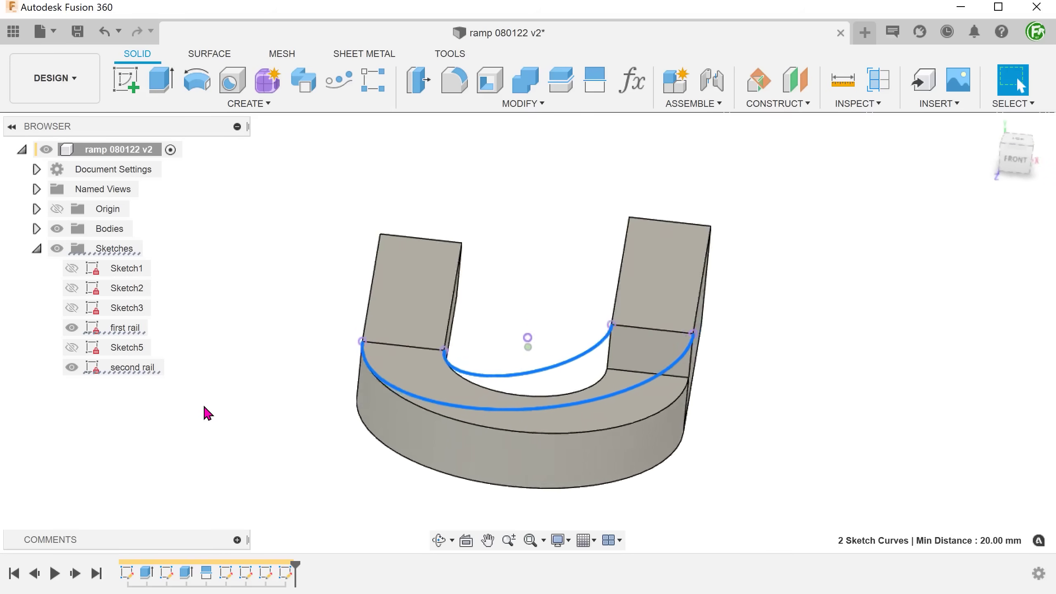
{"action": "key", "text": "Escape"}
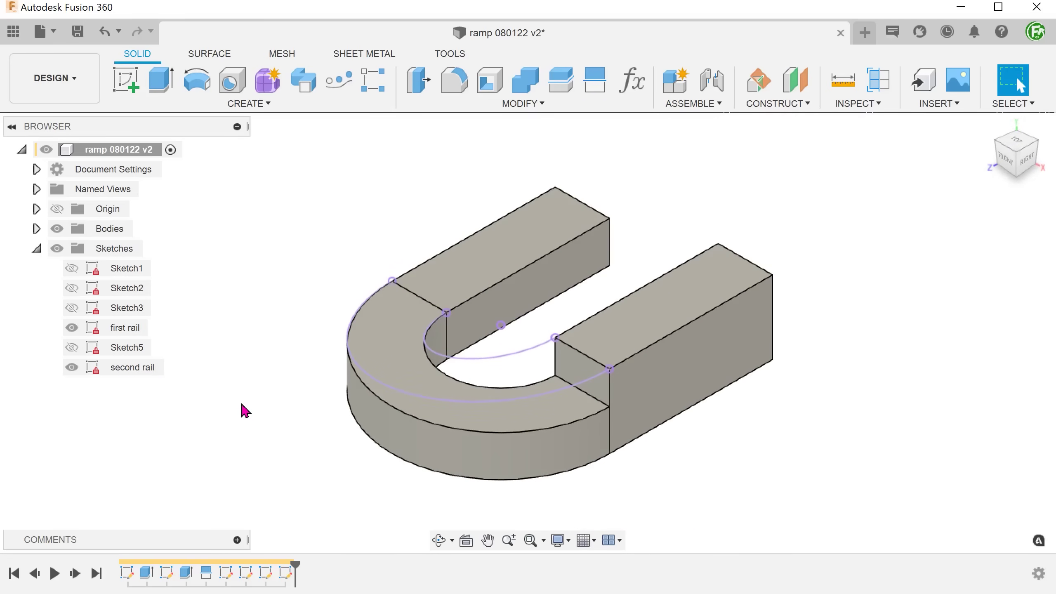
Start a surface loft with the two straight arm-end edges as profiles.
{"action": "left_click", "coordinate": [195, 56]}
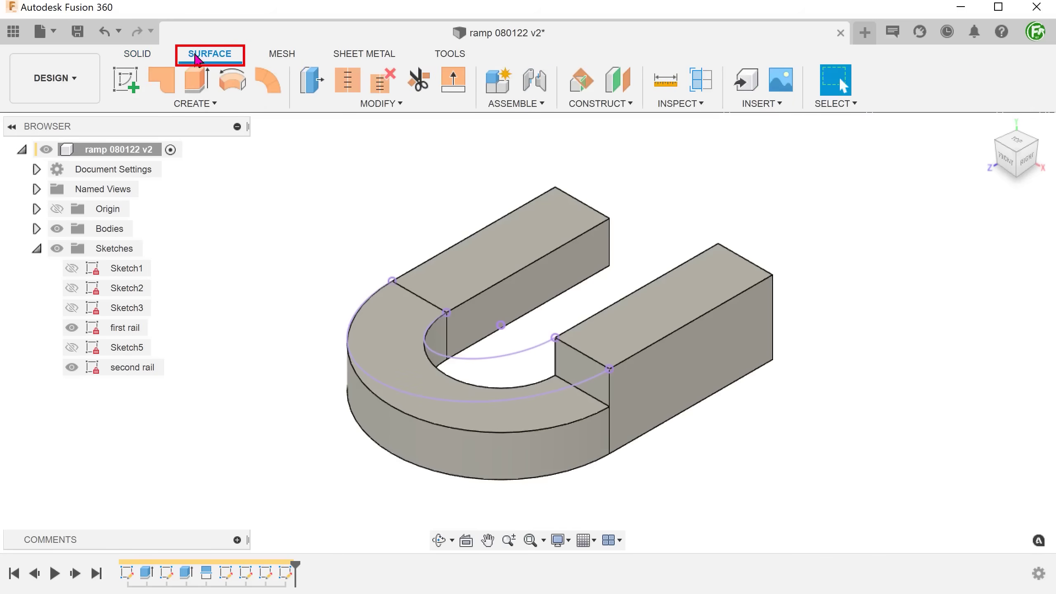
{"action": "left_click", "coordinate": [210, 104]}
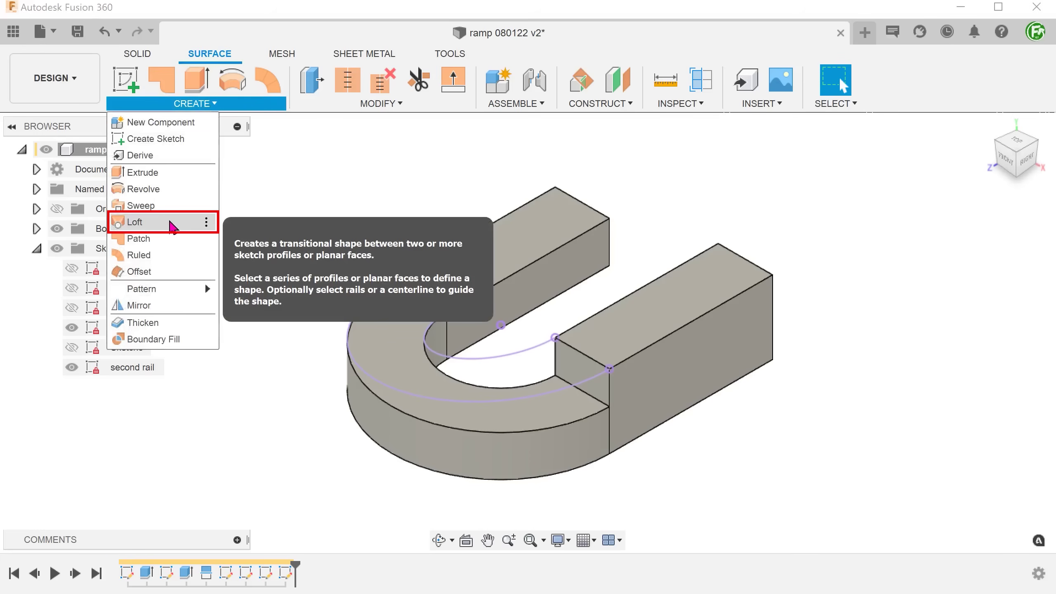
{"action": "left_click", "coordinate": [170, 226]}
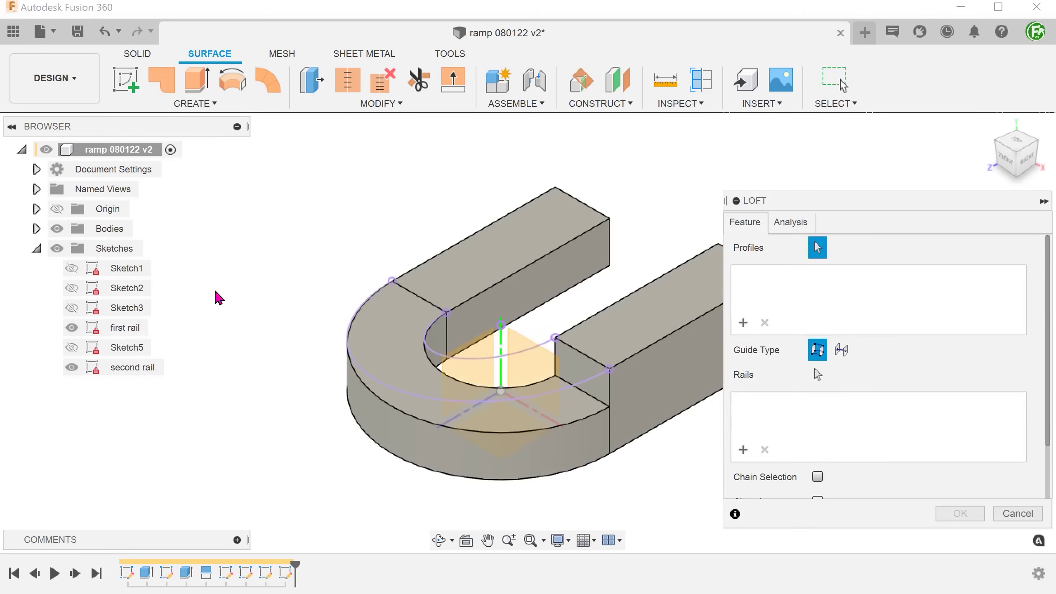
{"action": "middle_click_drag", "start_coordinate": [215, 292], "coordinate": [206, 298], "text": "shift"}
{"action": "left_click", "coordinate": [318, 303]}
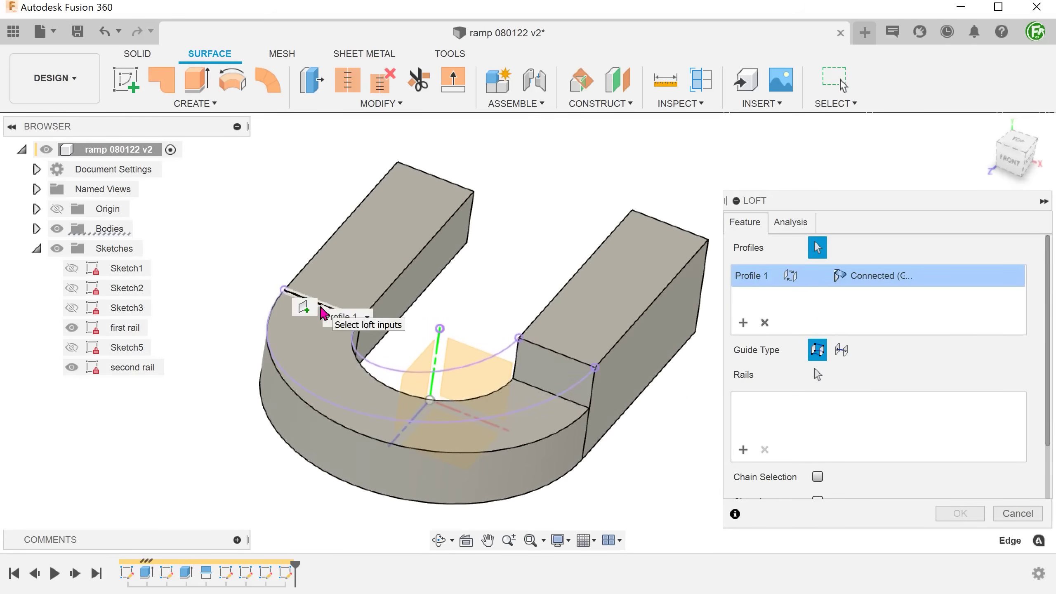
{"action": "left_click", "coordinate": [564, 362]}
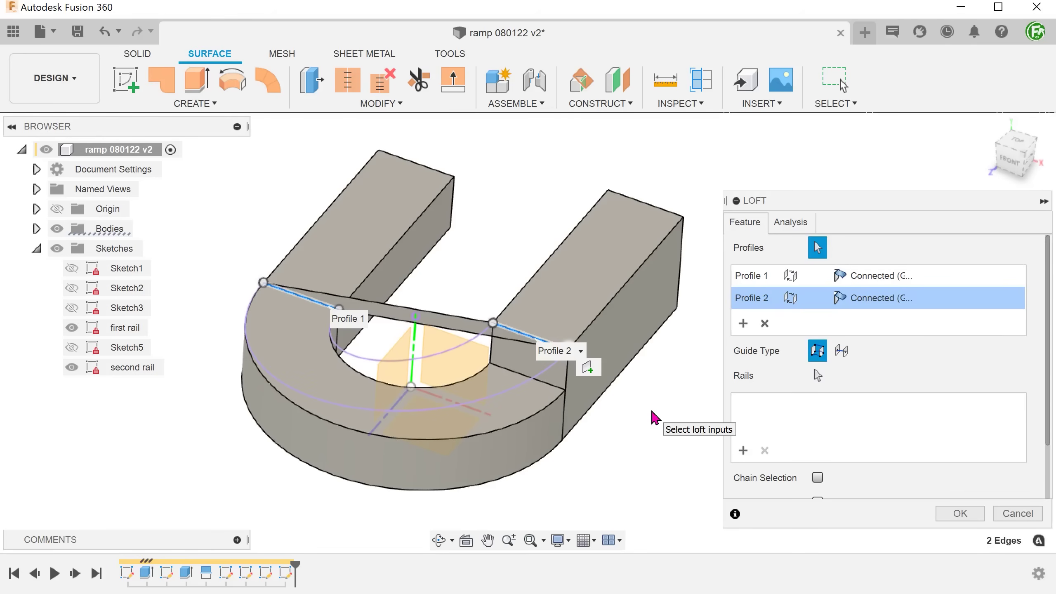
Add the inner and outer rail curves as the loft's rails.
{"action": "left_click", "coordinate": [818, 376]}
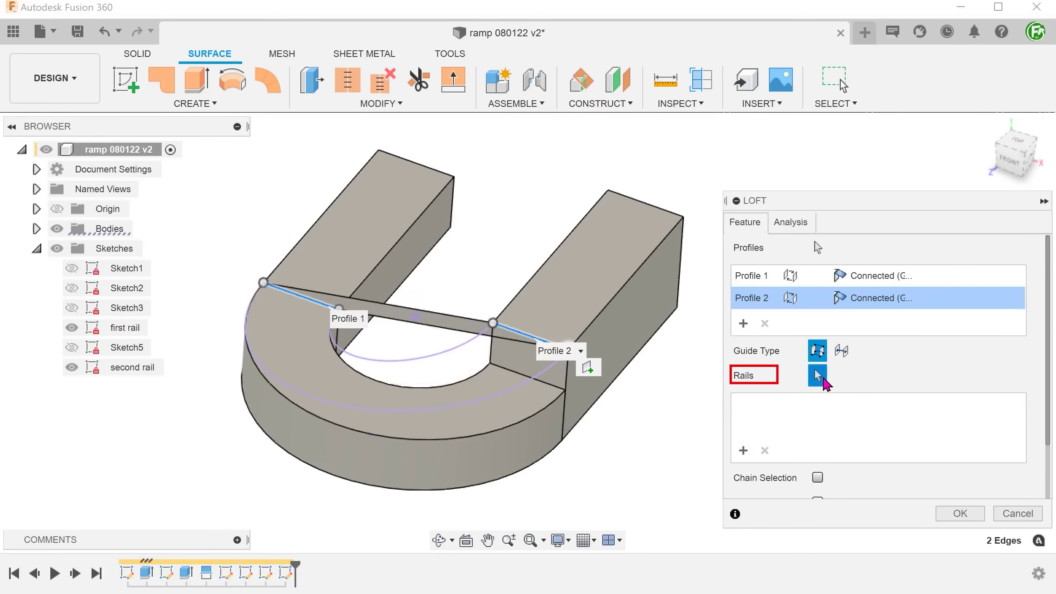
{"action": "scroll", "coordinate": [632, 436], "scroll_direction": "up", "scroll_amount": 1}
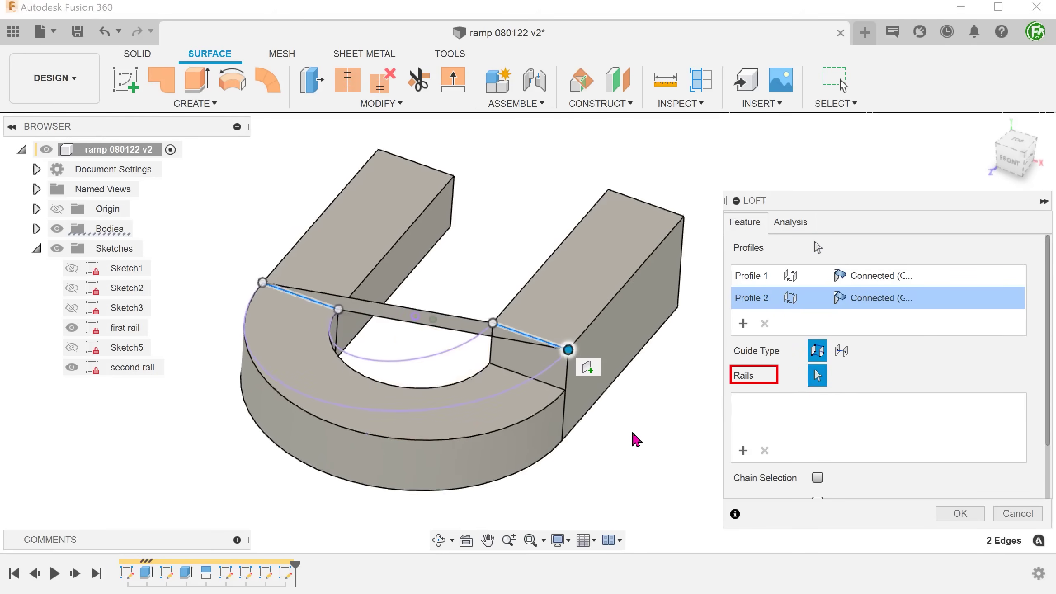
{"action": "left_click", "coordinate": [418, 366]}
{"action": "left_click", "coordinate": [487, 416]}
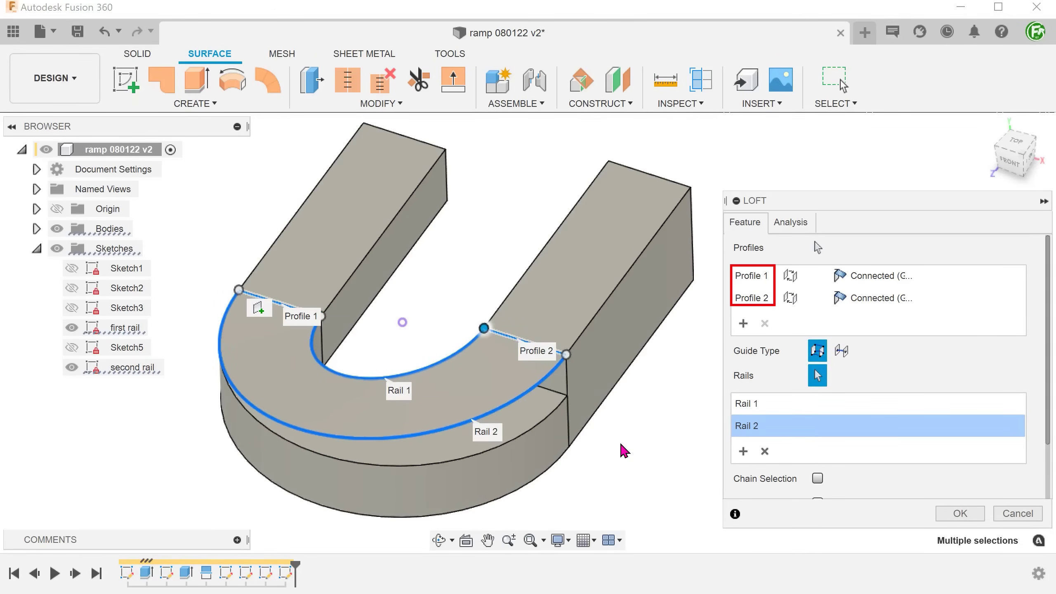
Set both loft profiles to Tangent (G1) continuity with Align to Surface.
{"action": "left_click", "coordinate": [861, 276]}
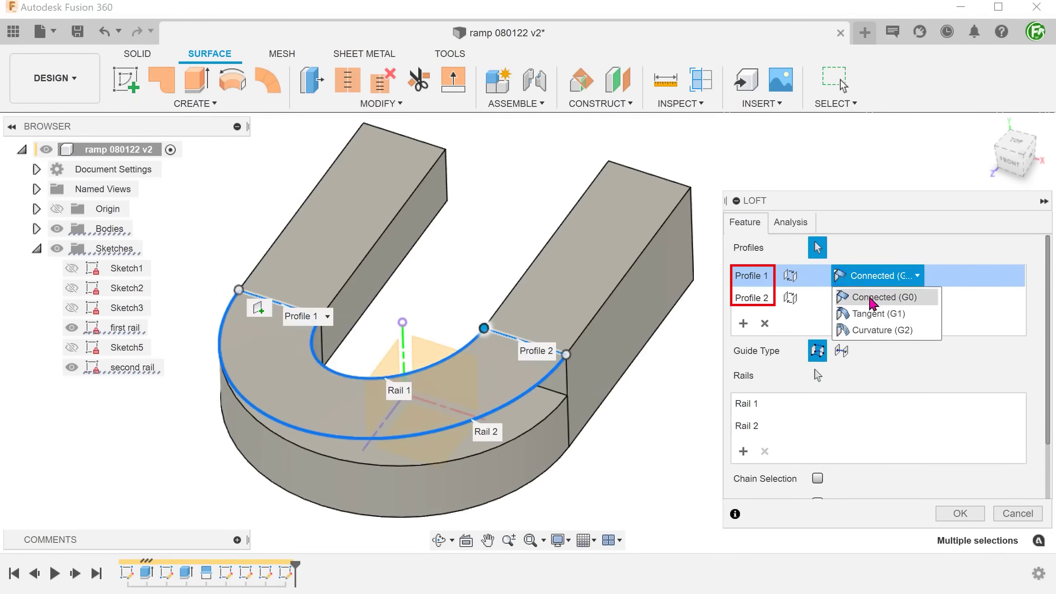
{"action": "left_click", "coordinate": [909, 314]}
{"action": "left_click", "coordinate": [954, 278]}
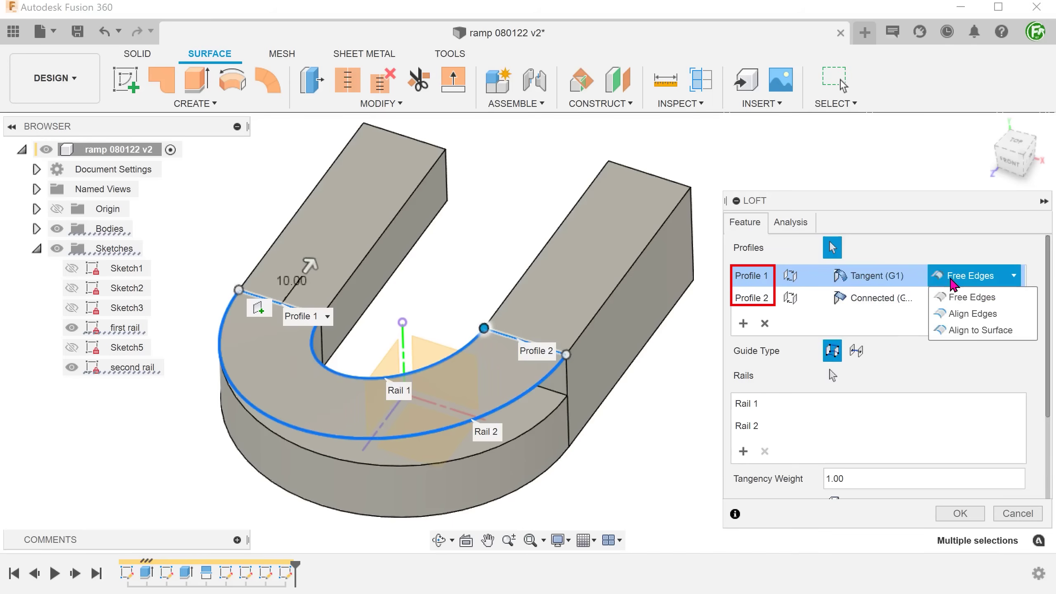
{"action": "left_click", "coordinate": [1024, 331]}
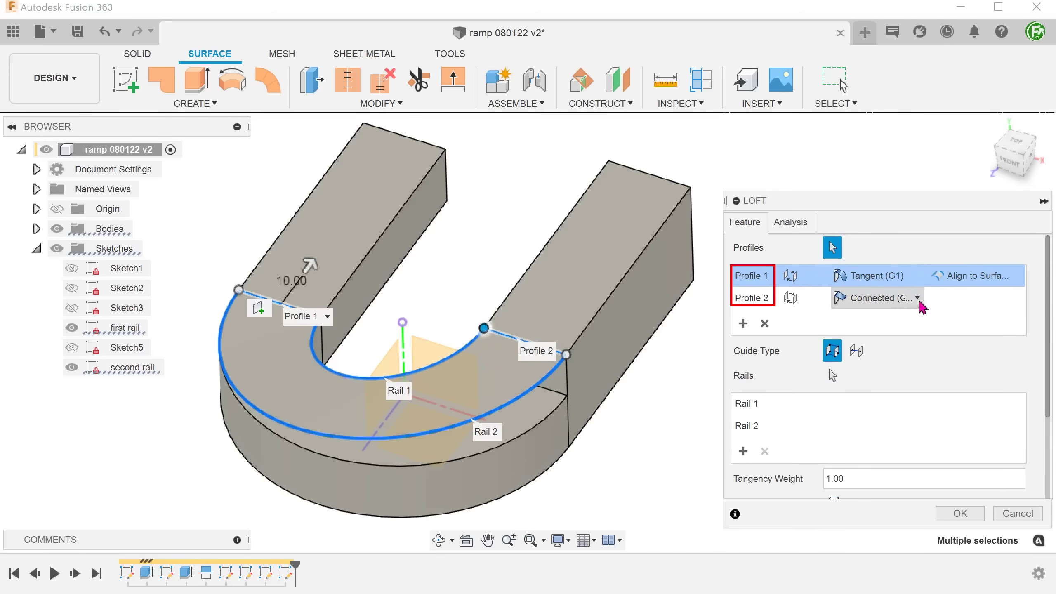
{"action": "left_click", "coordinate": [899, 305]}
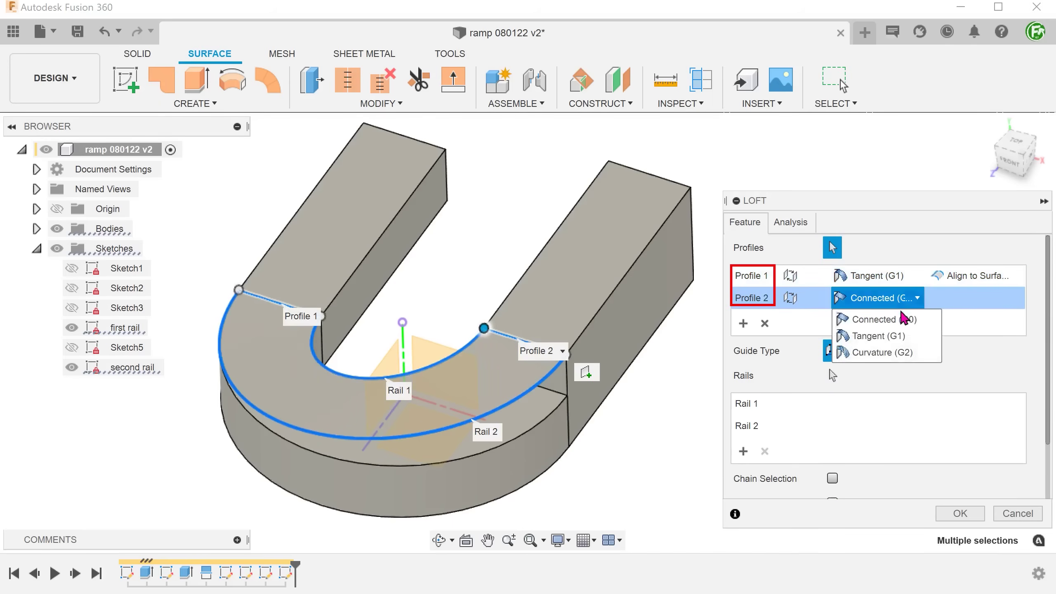
{"action": "left_click", "coordinate": [918, 343]}
{"action": "left_click", "coordinate": [1013, 297]}
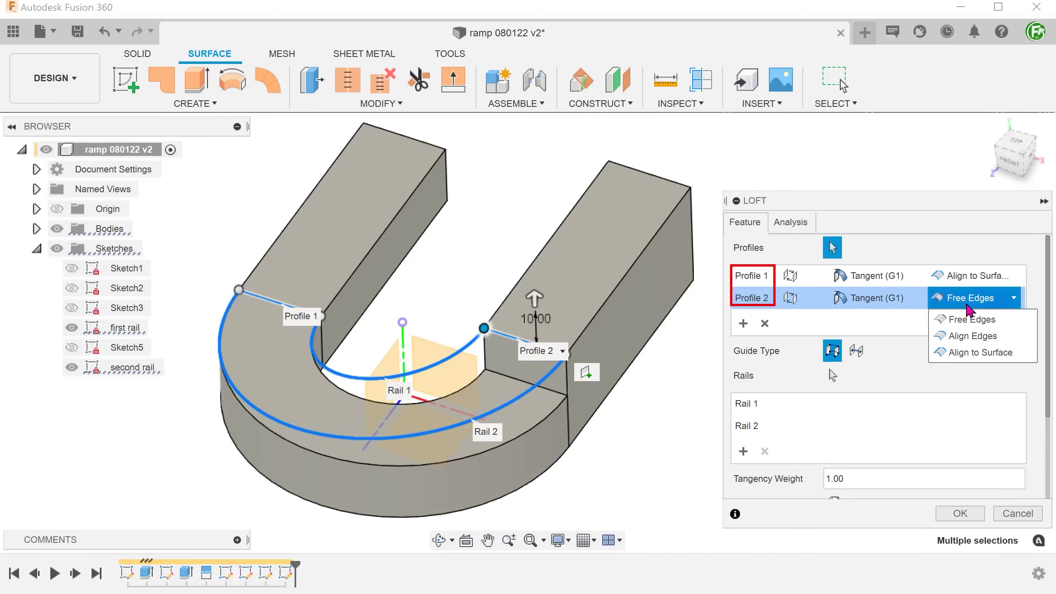
{"action": "left_click", "coordinate": [1019, 352]}
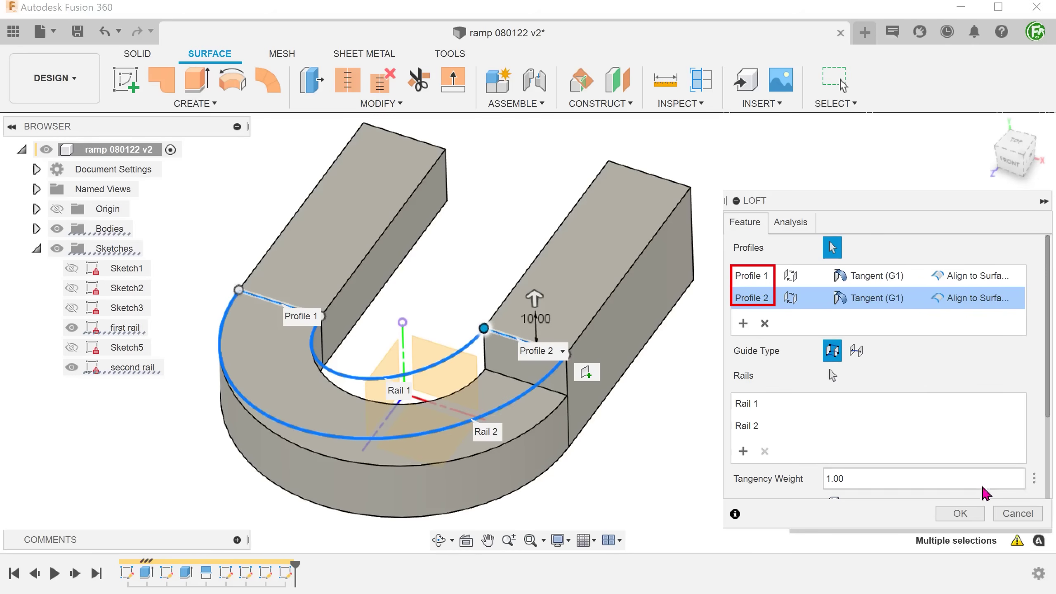
Dismiss the smoothness warning, enable Tangency Direction, and create the lofted ramp surface.
{"action": "left_click", "coordinate": [1017, 540]}
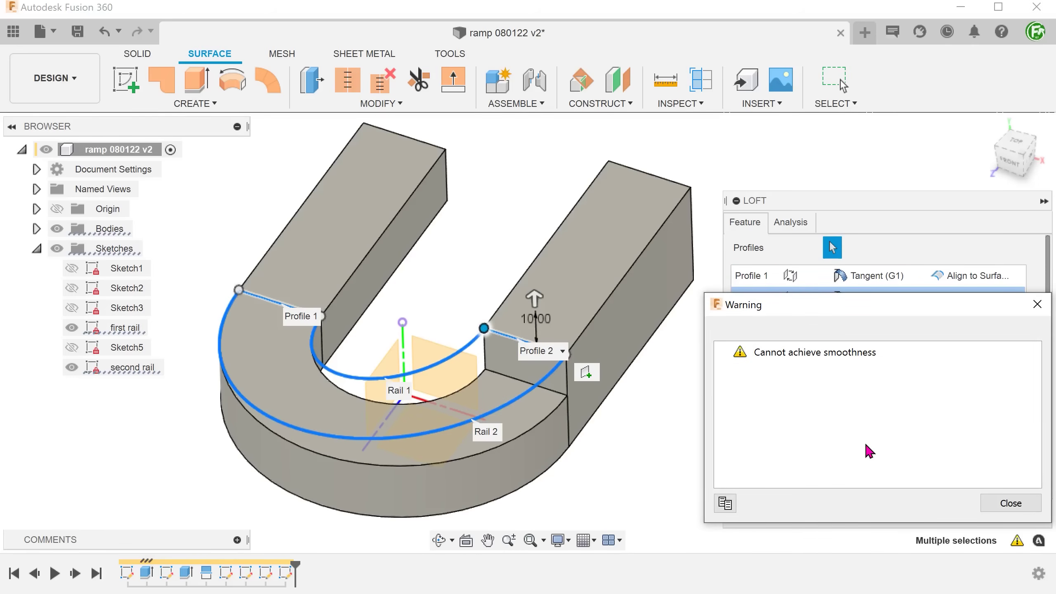
{"action": "left_click", "coordinate": [997, 504]}
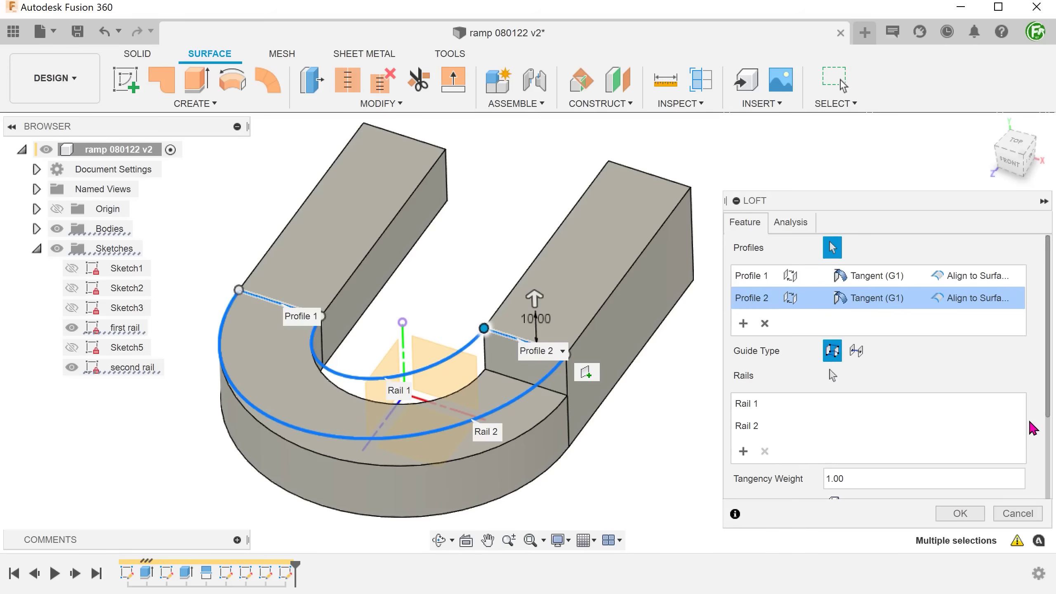
{"action": "scroll", "coordinate": [1035, 429], "scroll_direction": "down", "scroll_amount": 1}
{"action": "scroll", "coordinate": [1035, 429], "scroll_direction": "down", "scroll_amount": 1}
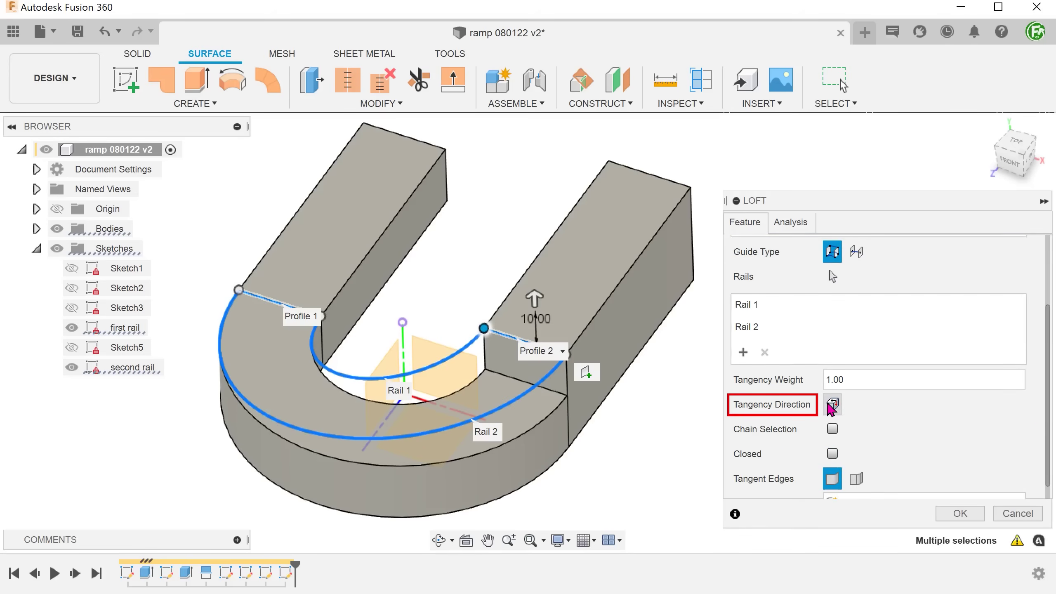
{"action": "left_click", "coordinate": [832, 404]}
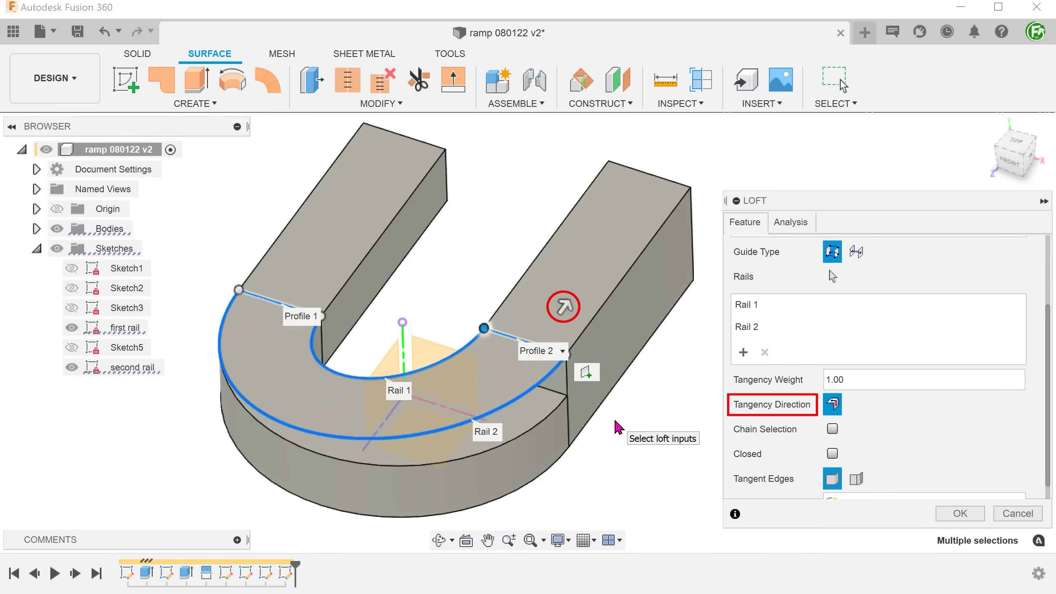
{"action": "left_click", "coordinate": [952, 513]}
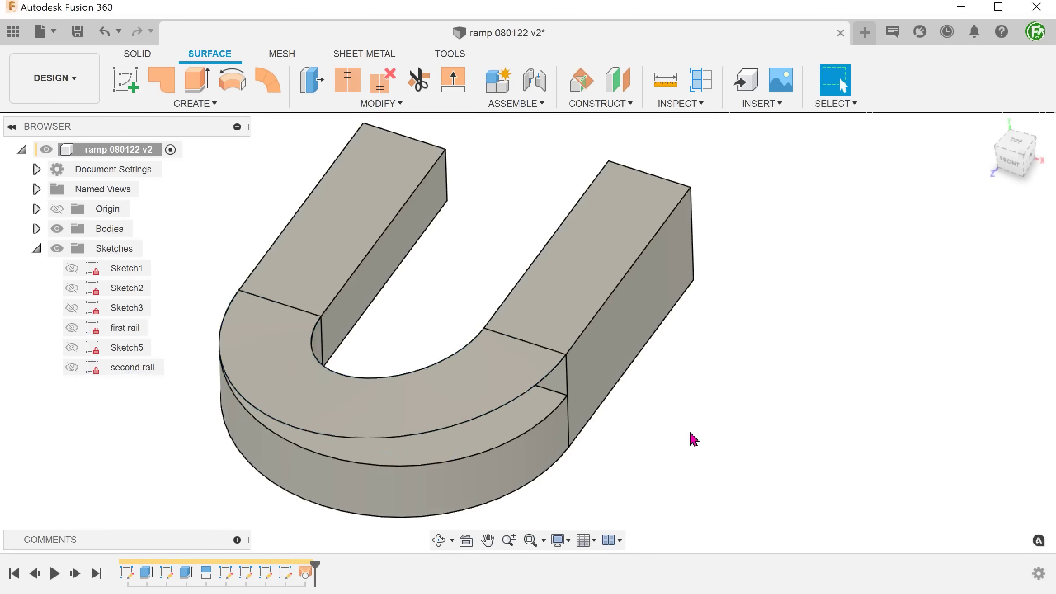
Extrude the lower curved top face To Object up to the sloped ramp surface as a Join.
{"action": "middle_click_drag", "start_coordinate": [668, 453], "coordinate": [528, 387], "text": "shift"}
{"action": "left_click", "coordinate": [512, 372]}
{"action": "middle_click_drag", "start_coordinate": [696, 454], "coordinate": [685, 461], "text": "shift"}
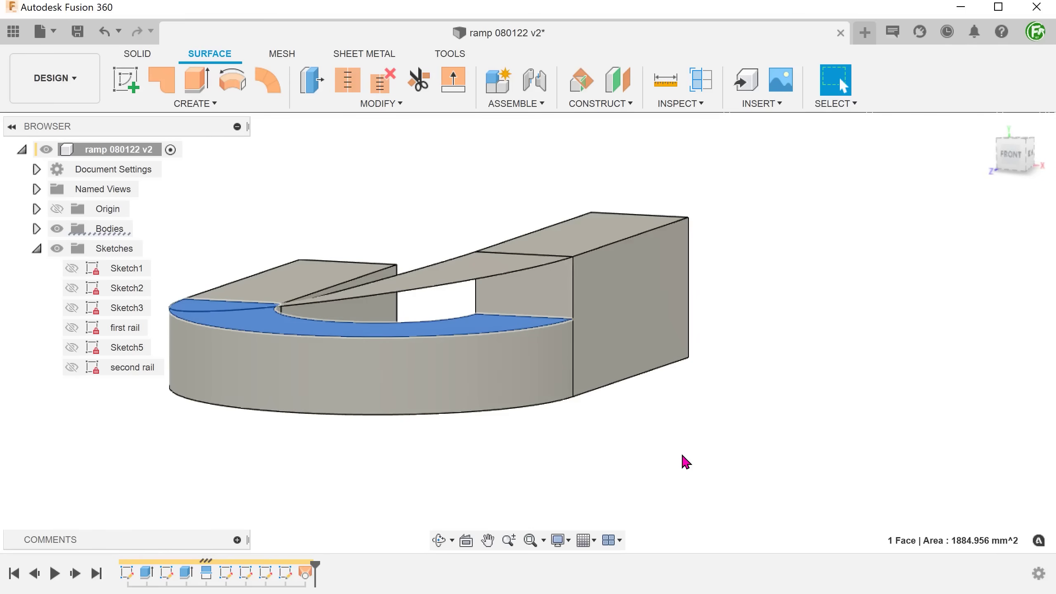
{"action": "key", "text": "e"}
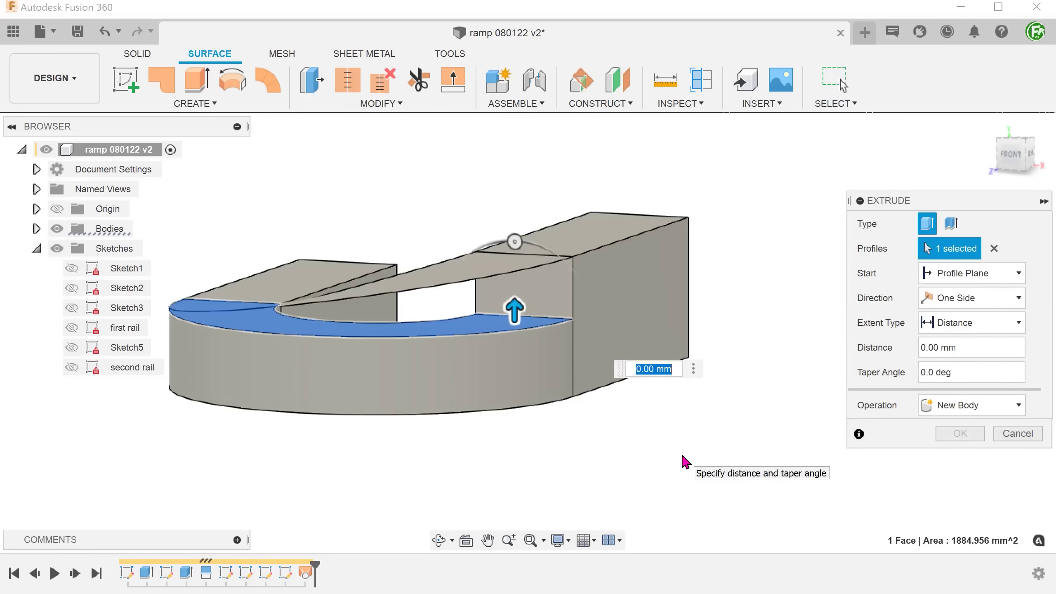
{"action": "left_click", "coordinate": [956, 327]}
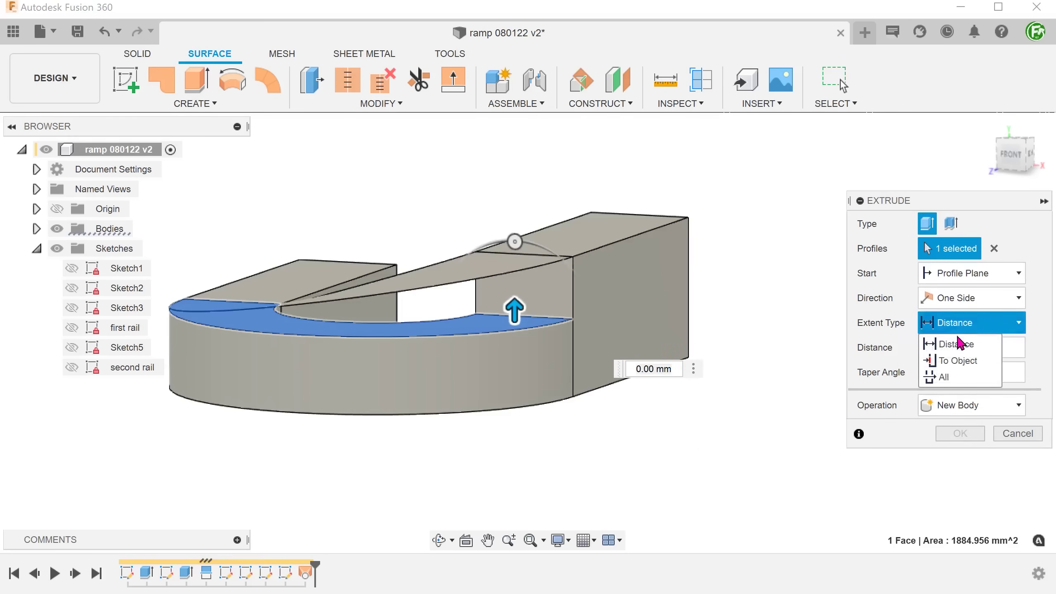
{"action": "left_click", "coordinate": [986, 364]}
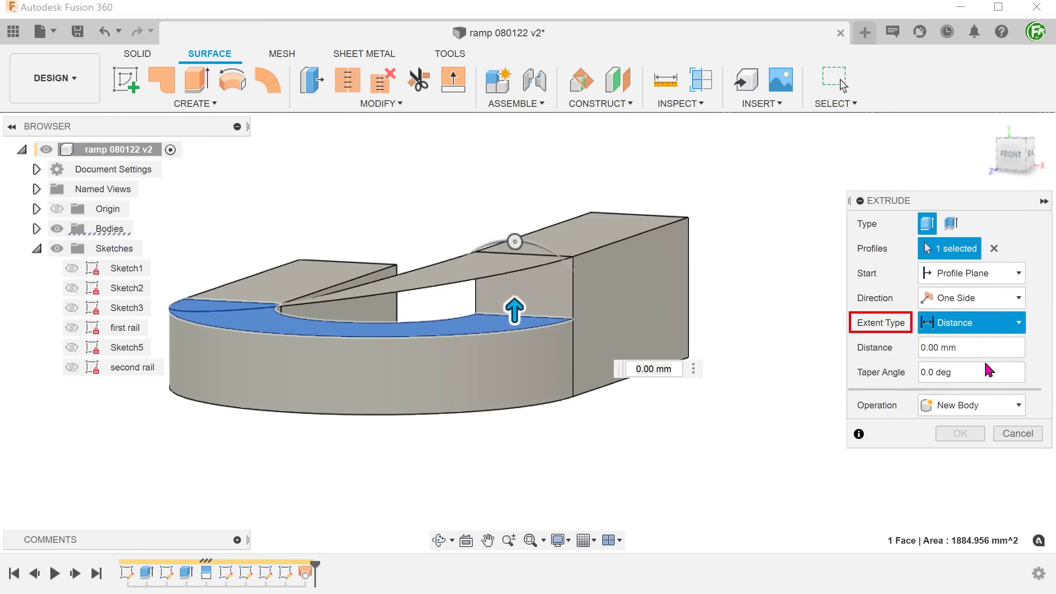
{"action": "left_click", "coordinate": [444, 275]}
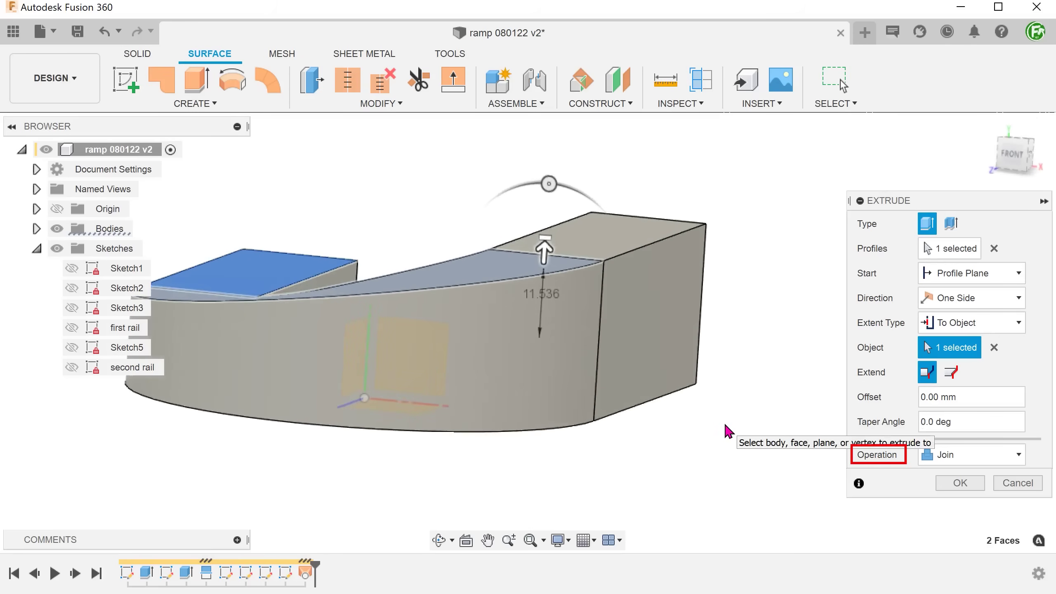
Confirm the extrusion up to the ramp and return to the home isometric view.
{"action": "left_click", "coordinate": [959, 482]}
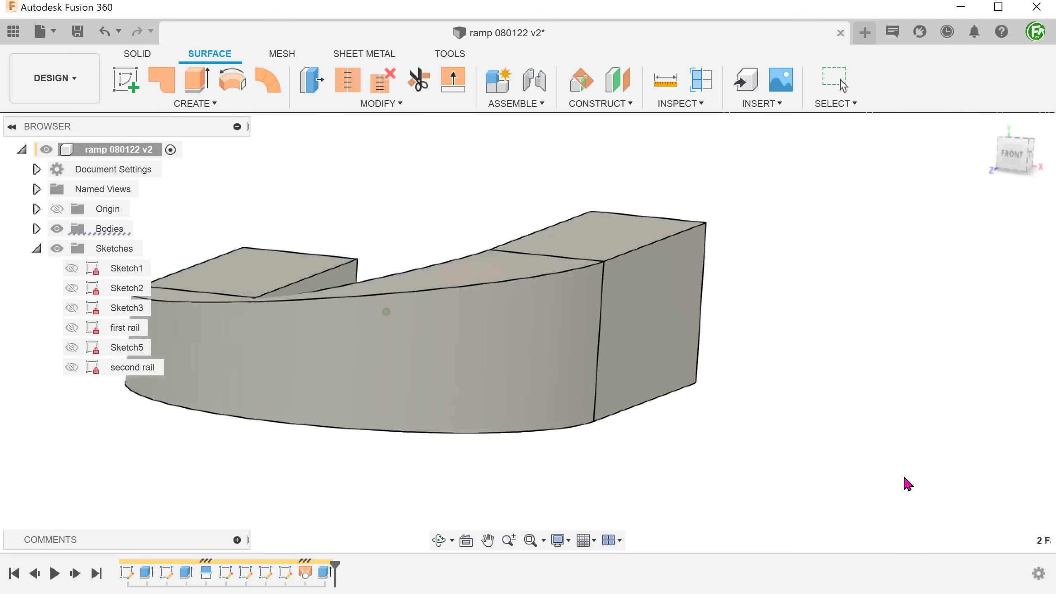
{"action": "left_click", "coordinate": [591, 290]}
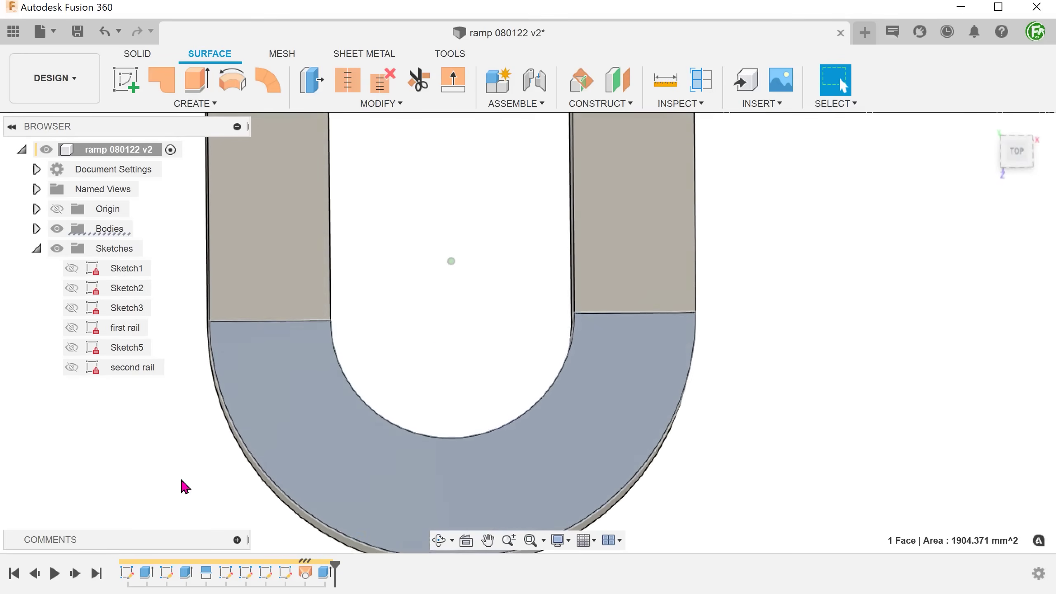
{"action": "left_click", "coordinate": [206, 451]}
{"action": "left_click", "coordinate": [990, 127]}
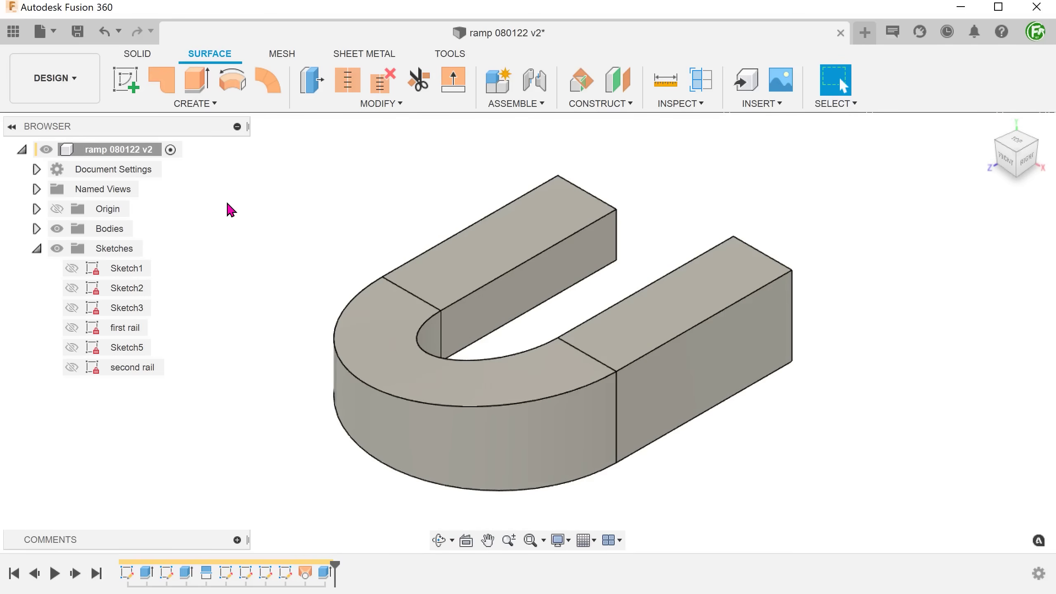
Remove the leftover Body2 from the Bodies list so only Body1 remains.
{"action": "left_click", "coordinate": [37, 229]}
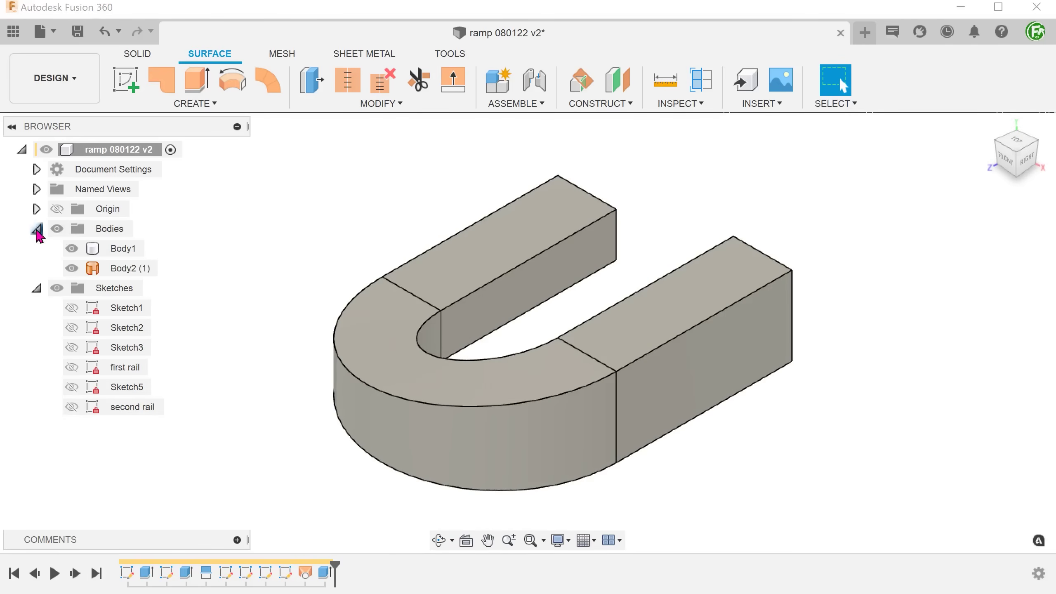
{"action": "right_click", "coordinate": [129, 269]}
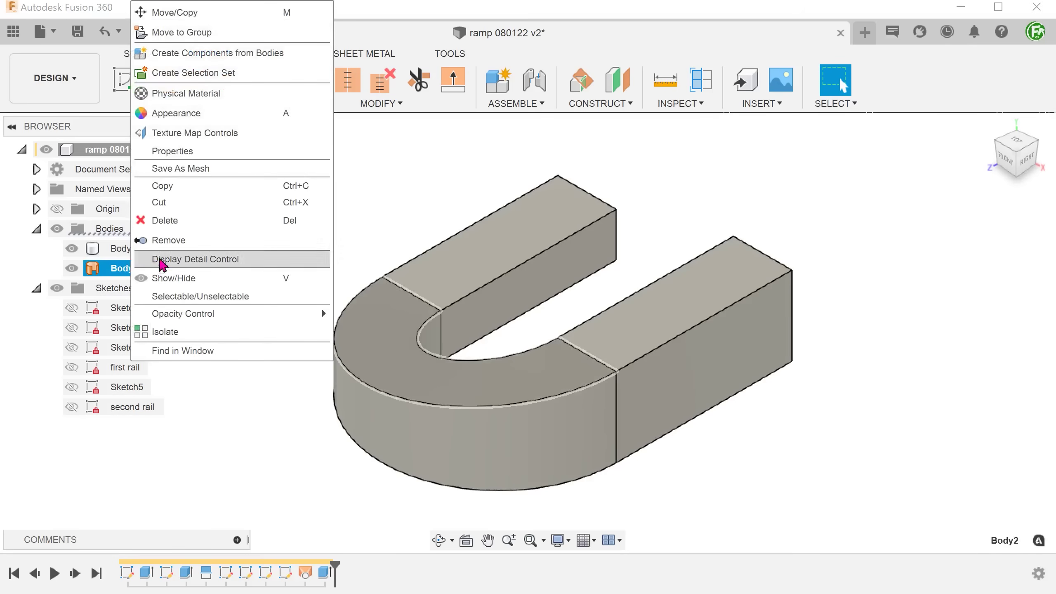
{"action": "left_click", "coordinate": [217, 241]}
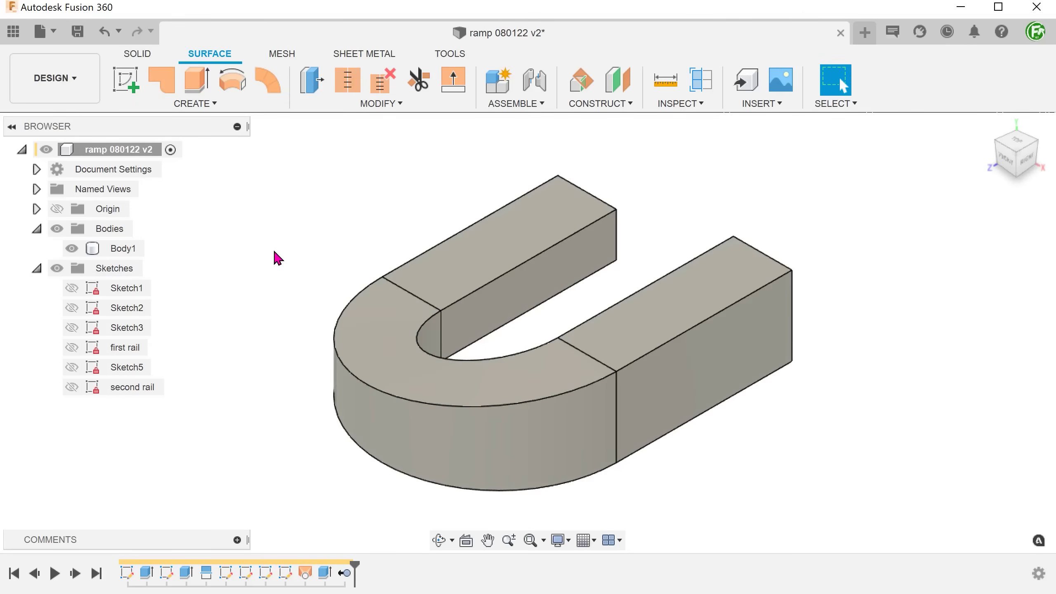
{"action": "left_click", "coordinate": [701, 82]}
Cut a section through the block on the XY plane, offset to 9.929 mm.
{"action": "left_click", "coordinate": [487, 382]}
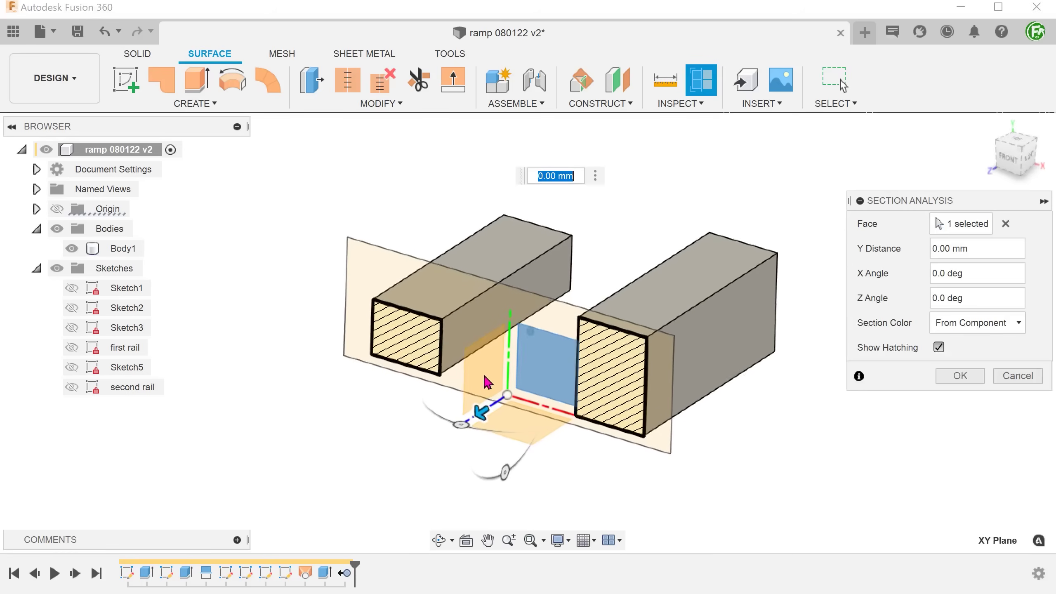
{"action": "left_click_drag", "start_coordinate": [482, 412], "coordinate": [517, 398]}
{"action": "key", "text": "Return"}
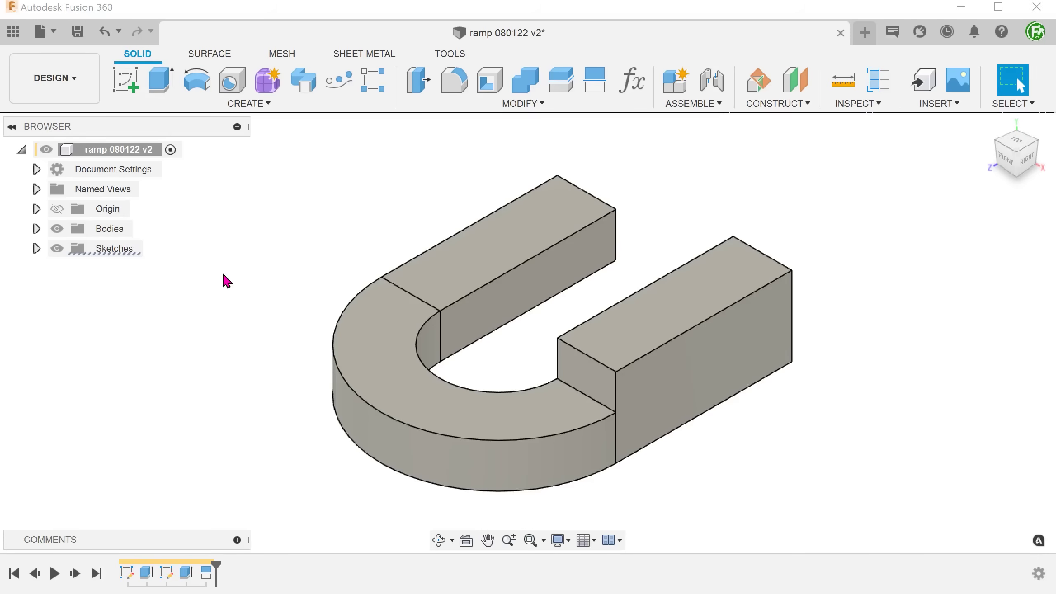
Create a new sketch on the right arm's small end face.
{"action": "left_click", "coordinate": [415, 300]}
{"action": "middle_click_drag", "start_coordinate": [415, 300], "coordinate": [236, 280], "text": "shift"}
{"action": "left_click", "coordinate": [237, 280]}
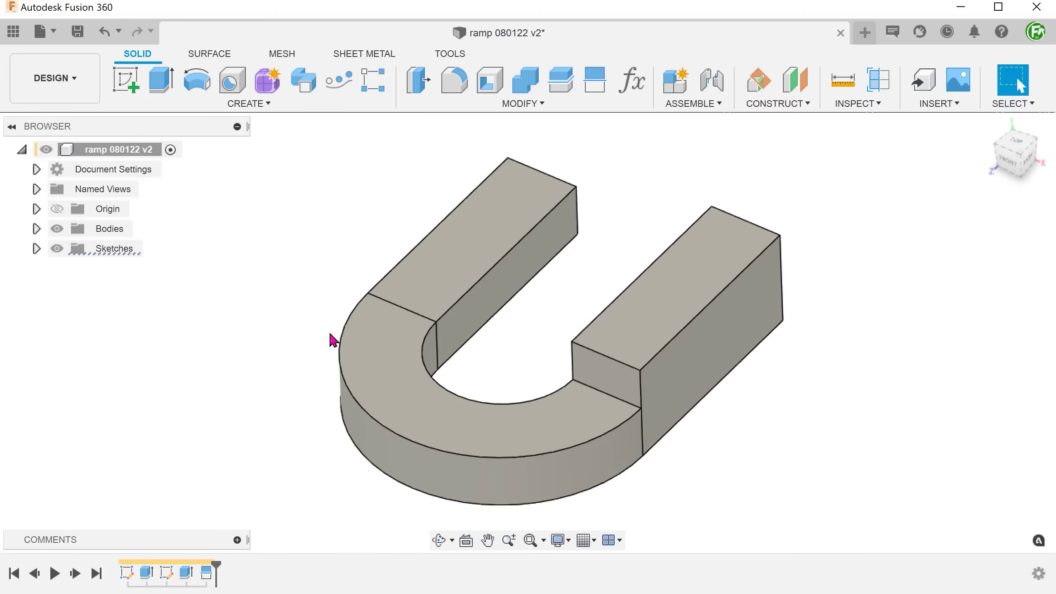
{"action": "right_click", "coordinate": [613, 384]}
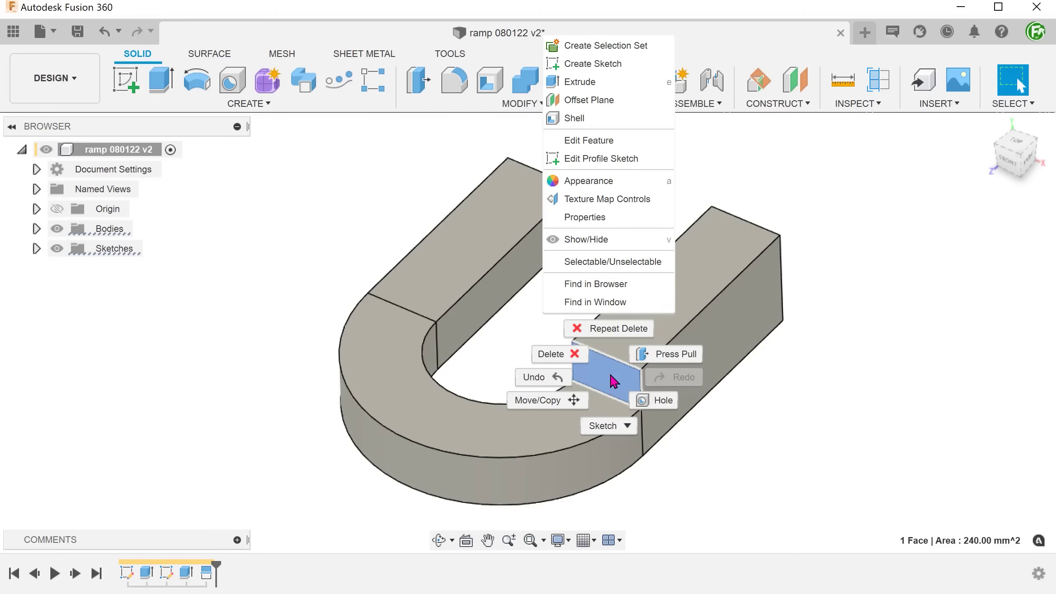
{"action": "left_click", "coordinate": [643, 67]}
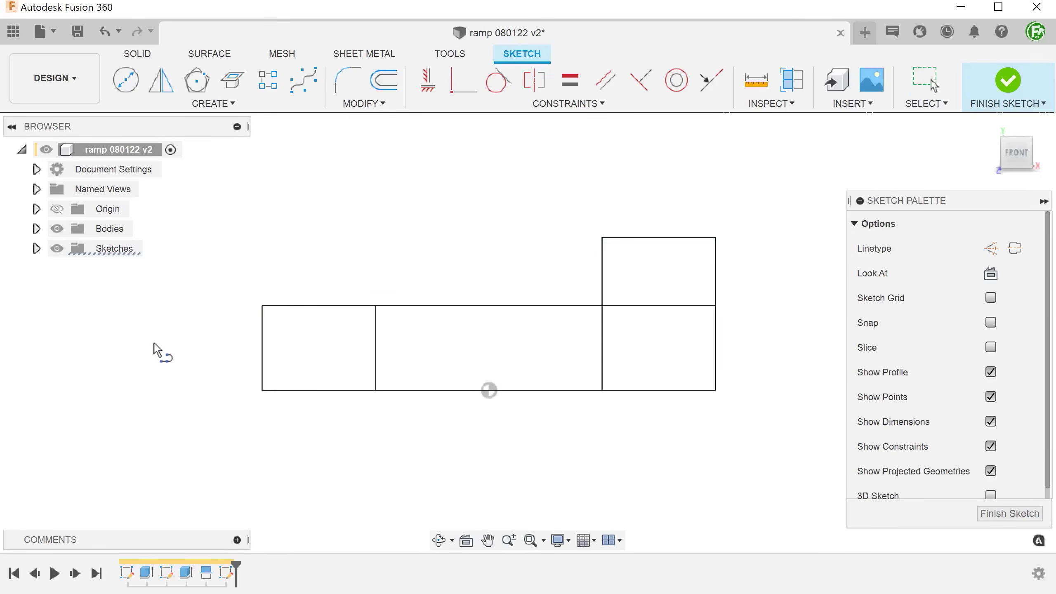
Draw two sloped lines from the lower-left corners up to the upper corners, then finish the sketch.
{"action": "left_click", "coordinate": [262, 305]}
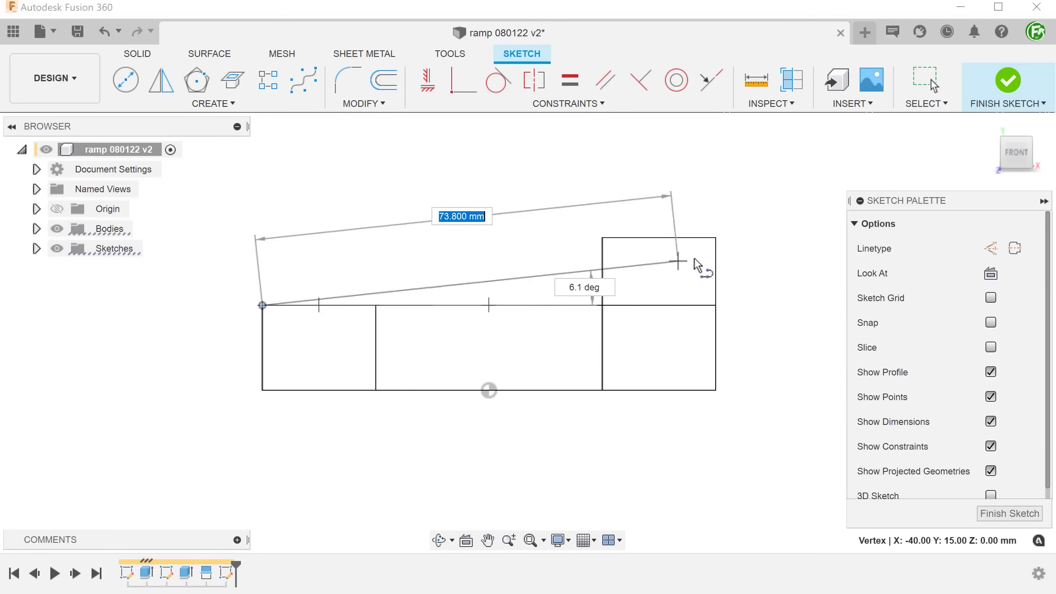
{"action": "double_click", "coordinate": [716, 238]}
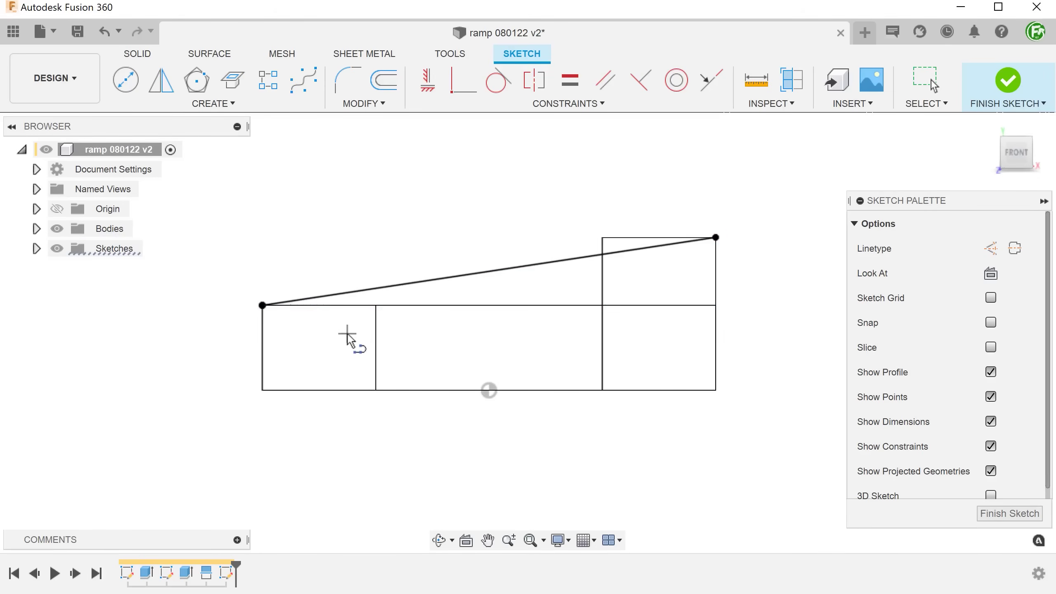
{"action": "left_click", "coordinate": [375, 305]}
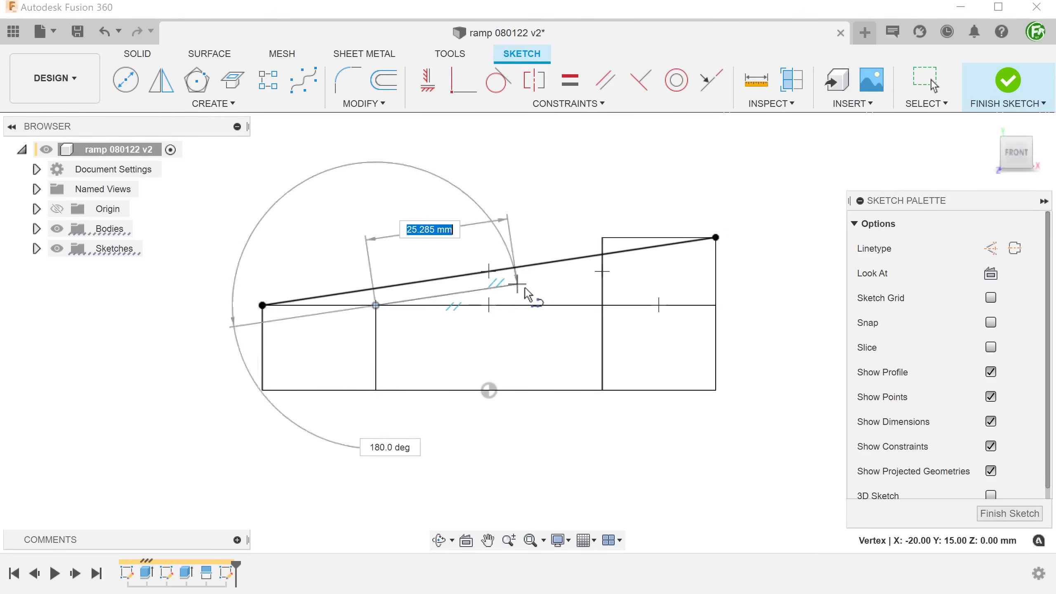
{"action": "double_click", "coordinate": [602, 237]}
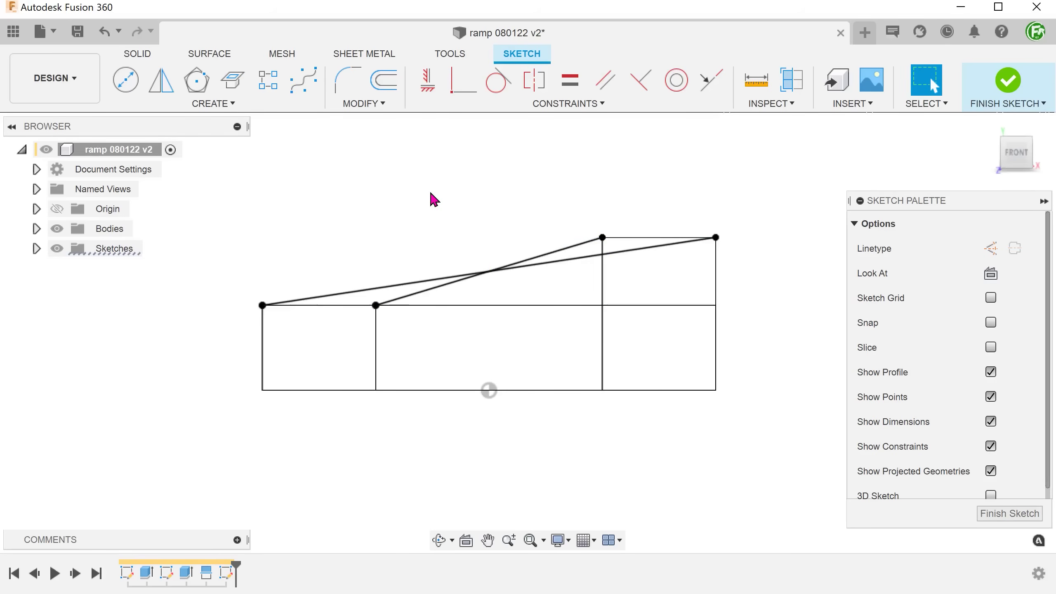
{"action": "left_click", "coordinate": [1008, 81]}
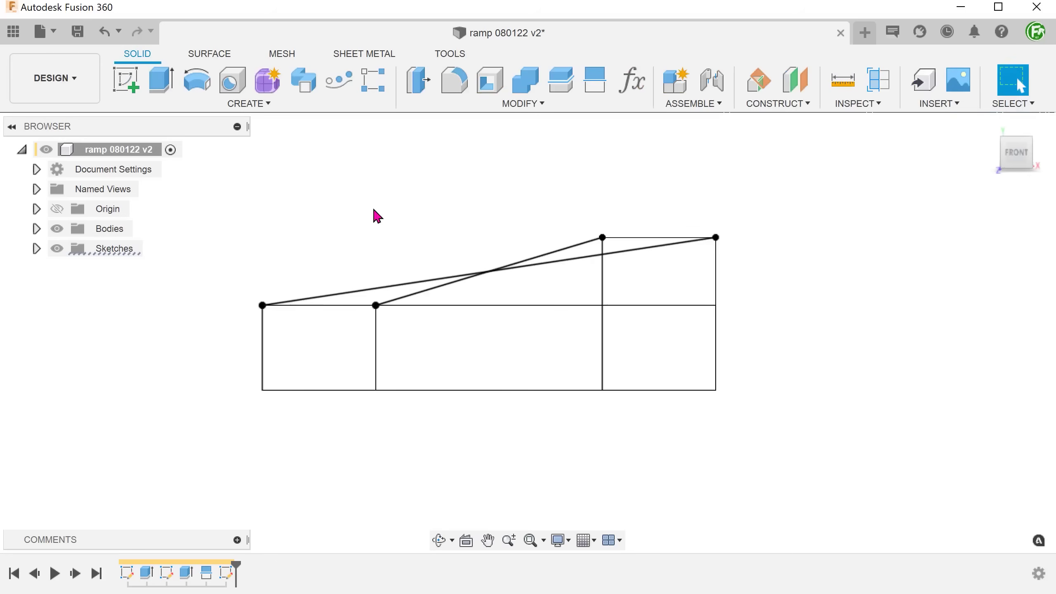
Check the sloped sketch lines, then reset to the Home named view.
{"action": "left_click", "coordinate": [389, 297]}
{"action": "middle_click_drag", "start_coordinate": [112, 324], "coordinate": [108, 375], "text": "shift"}
{"action": "left_click", "coordinate": [365, 302]}
{"action": "middle_click_drag", "start_coordinate": [153, 316], "coordinate": [152, 299], "text": "shift"}
{"action": "left_click", "coordinate": [153, 300]}
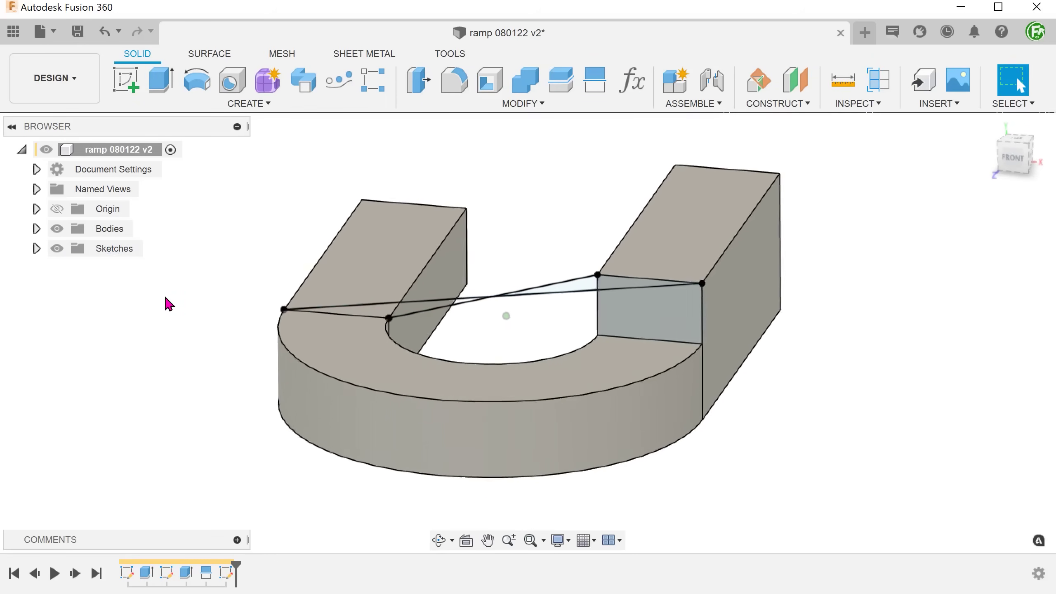
{"action": "left_click", "coordinate": [36, 189]}
{"action": "double_click", "coordinate": [103, 268]}
{"action": "left_click", "coordinate": [36, 188]}
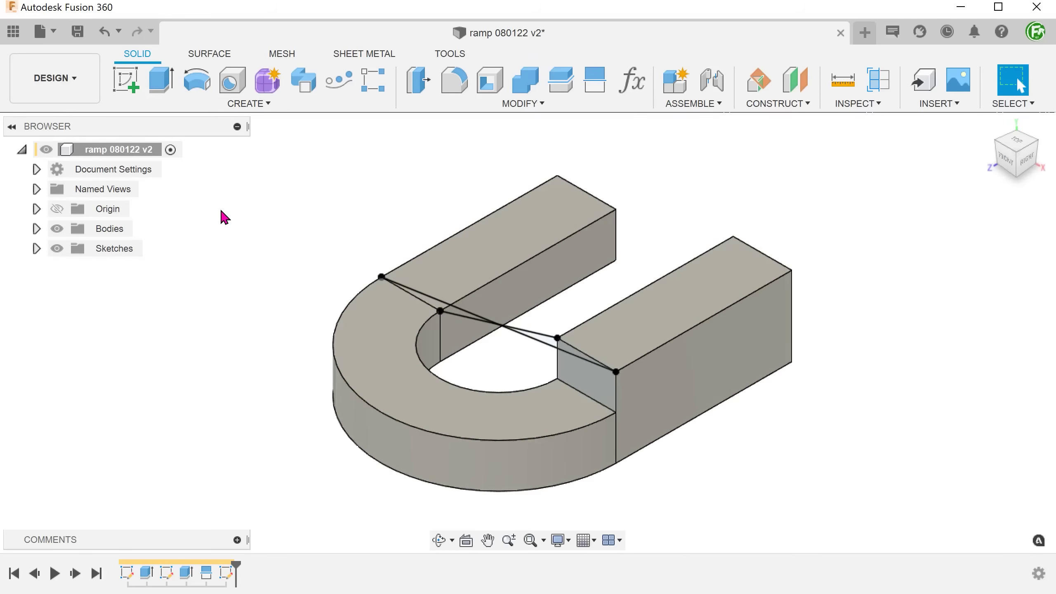
Extrude the curved top face up 15.354 mm, joined to the block.
{"action": "left_click", "coordinate": [371, 341]}
{"action": "key", "text": "e"}
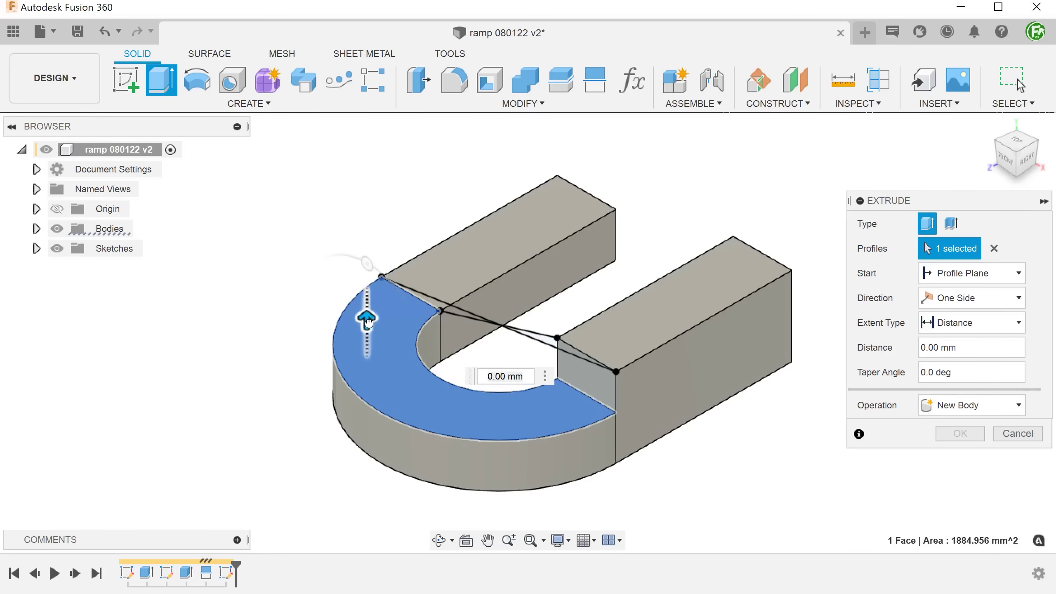
{"action": "left_click_drag", "start_coordinate": [365, 319], "coordinate": [389, 283]}
{"action": "scroll", "coordinate": [570, 354], "scroll_direction": "up", "scroll_amount": 2}
{"action": "middle_click_drag", "start_coordinate": [725, 391], "coordinate": [686, 425], "text": "shift"}
{"action": "left_click", "coordinate": [683, 328]}
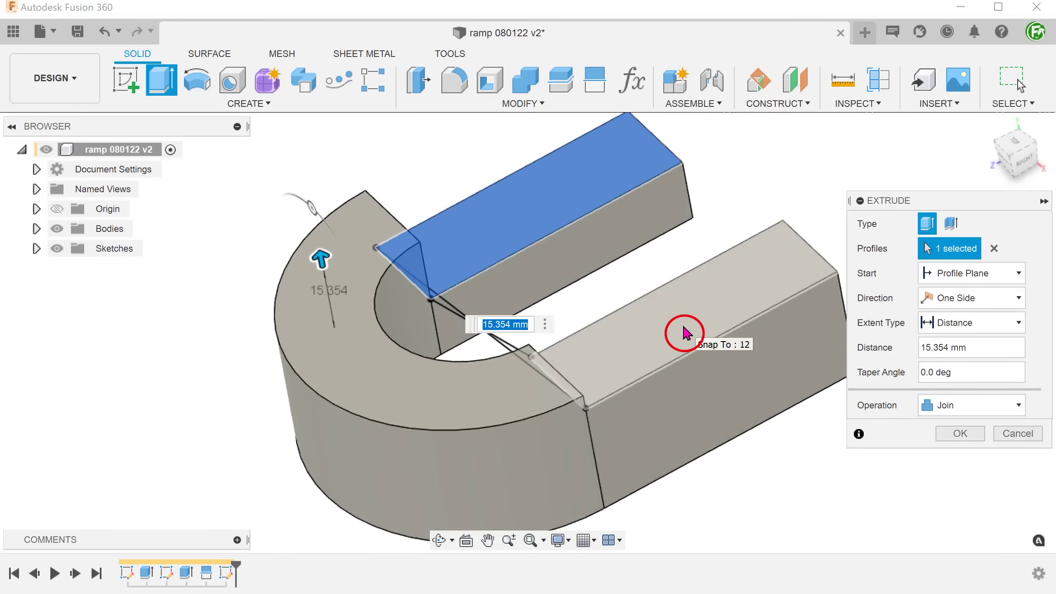
{"action": "mouse_move", "coordinate": [685, 333]}
{"action": "middle_mouse_down", "text": "shift"}
{"action": "mouse_move", "coordinate": [632, 368]}
{"action": "mouse_move", "coordinate": [177, 401]}
{"action": "middle_mouse_up", "text": "shift"}
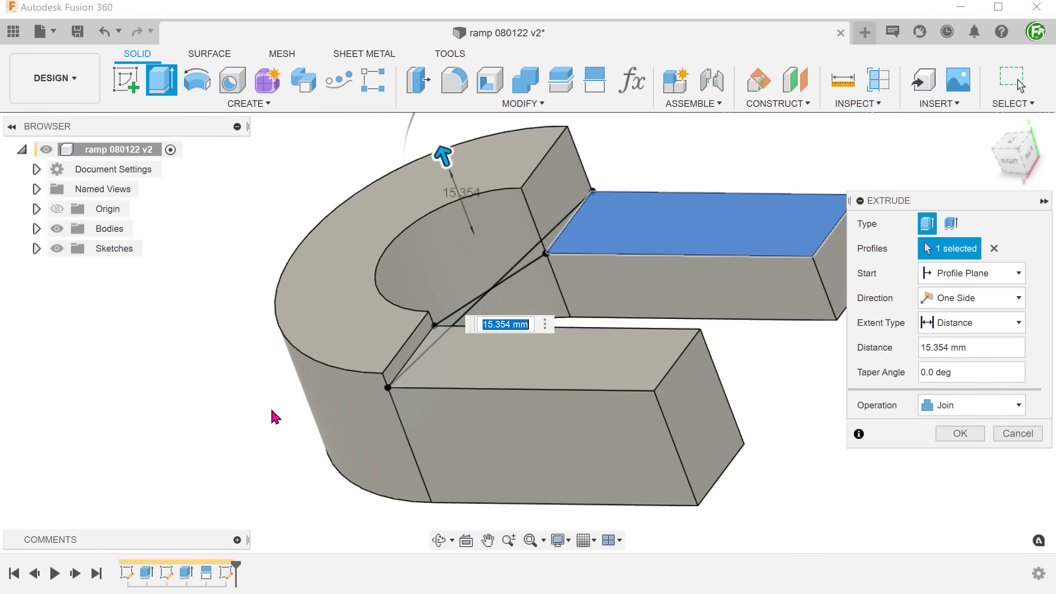
{"action": "left_click", "coordinate": [952, 434]}
{"action": "left_click", "coordinate": [988, 124]}
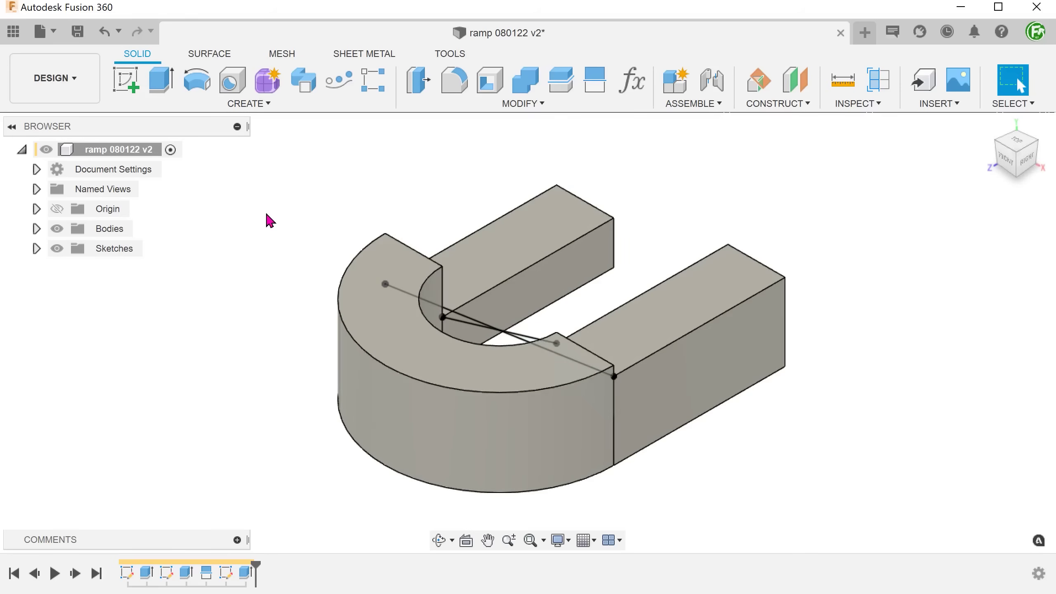
Split the outer curved wall face using the sloped sketch line as the splitting tool.
{"action": "left_click", "coordinate": [443, 103]}
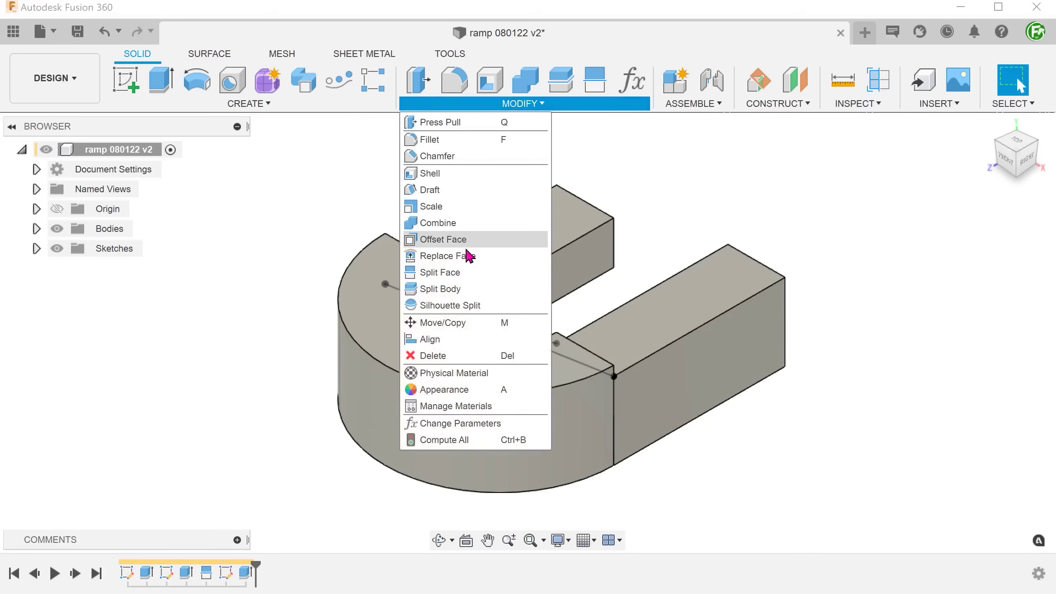
{"action": "left_click", "coordinate": [479, 280]}
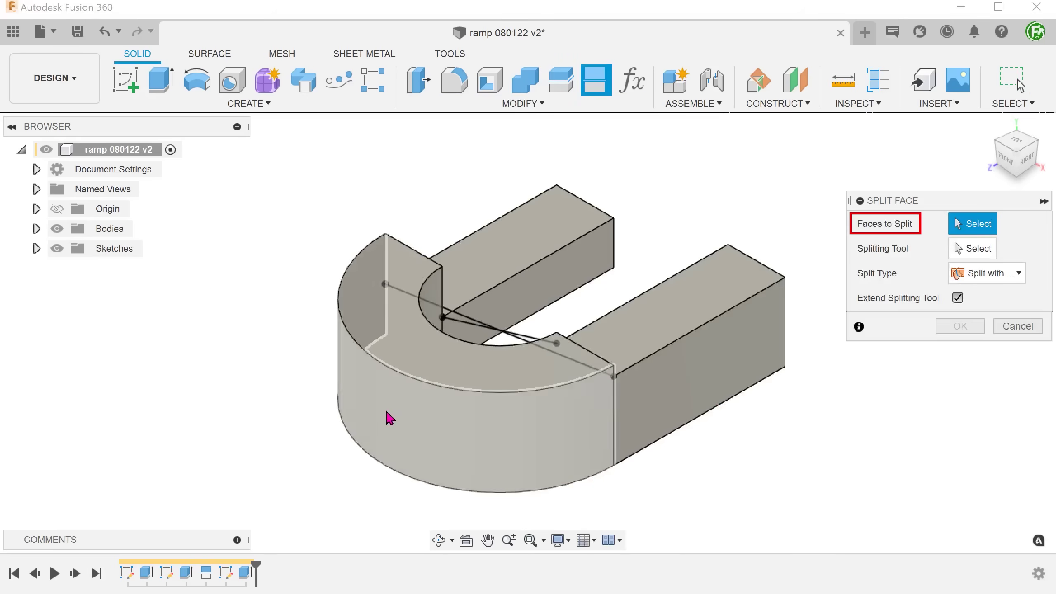
{"action": "left_click", "coordinate": [392, 419]}
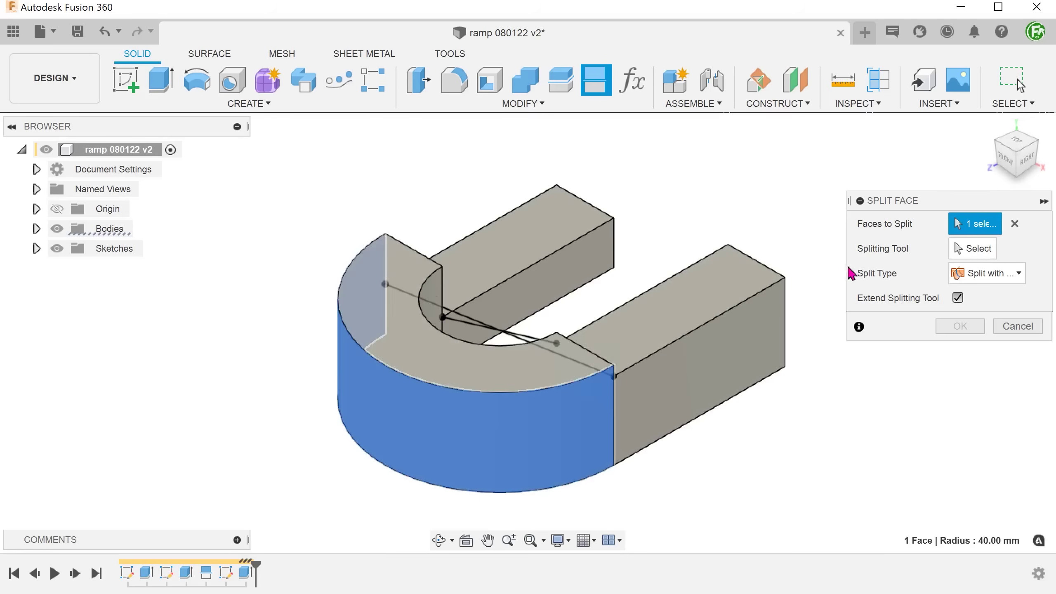
{"action": "left_click", "coordinate": [960, 248]}
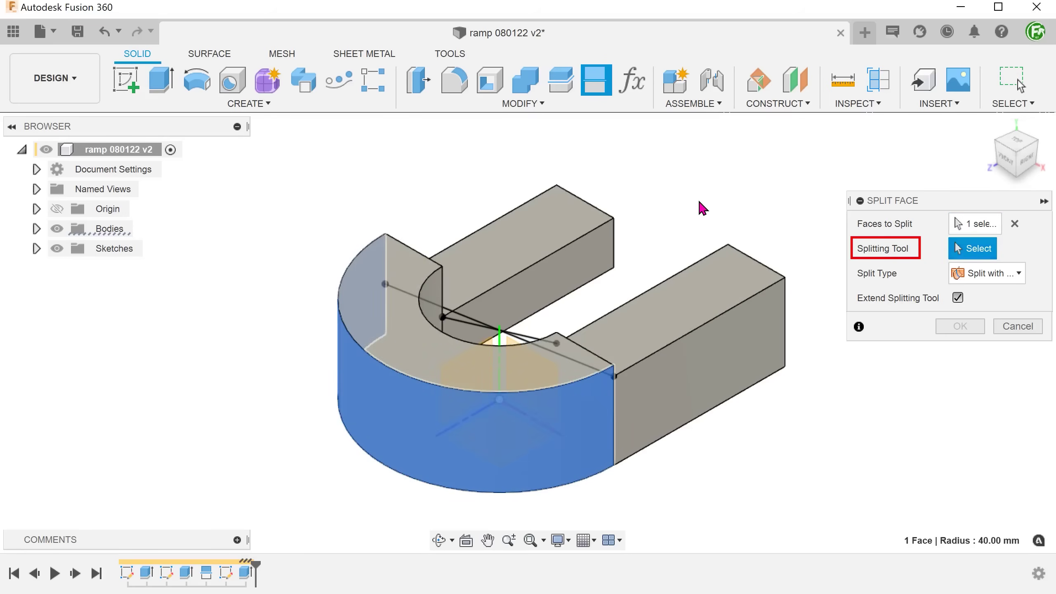
{"action": "left_click", "coordinate": [463, 316]}
{"action": "middle_click_drag", "start_coordinate": [148, 356], "coordinate": [87, 503], "text": "shift"}
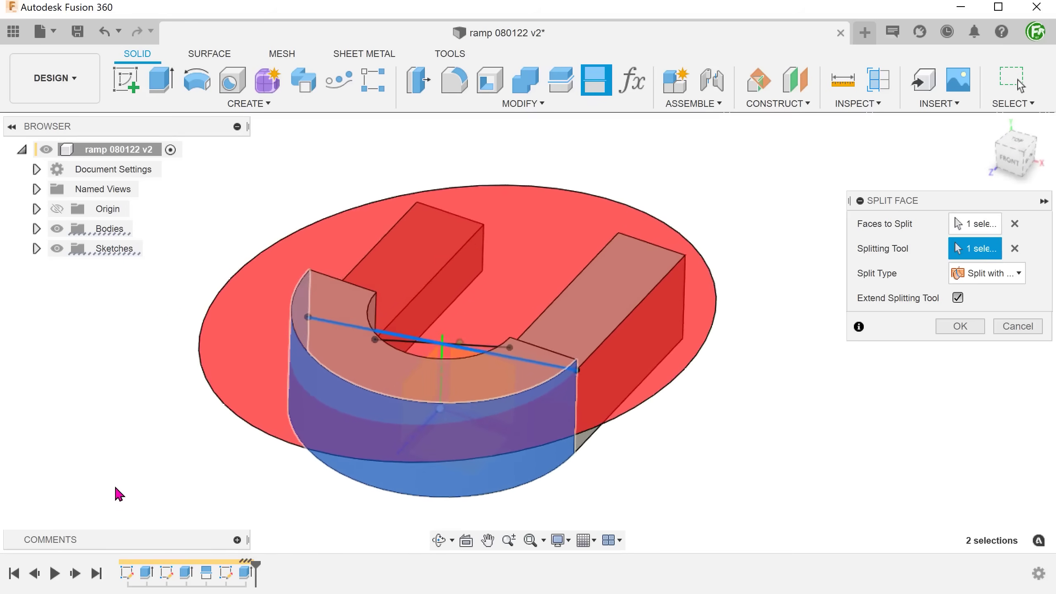
{"action": "left_click", "coordinate": [958, 326]}
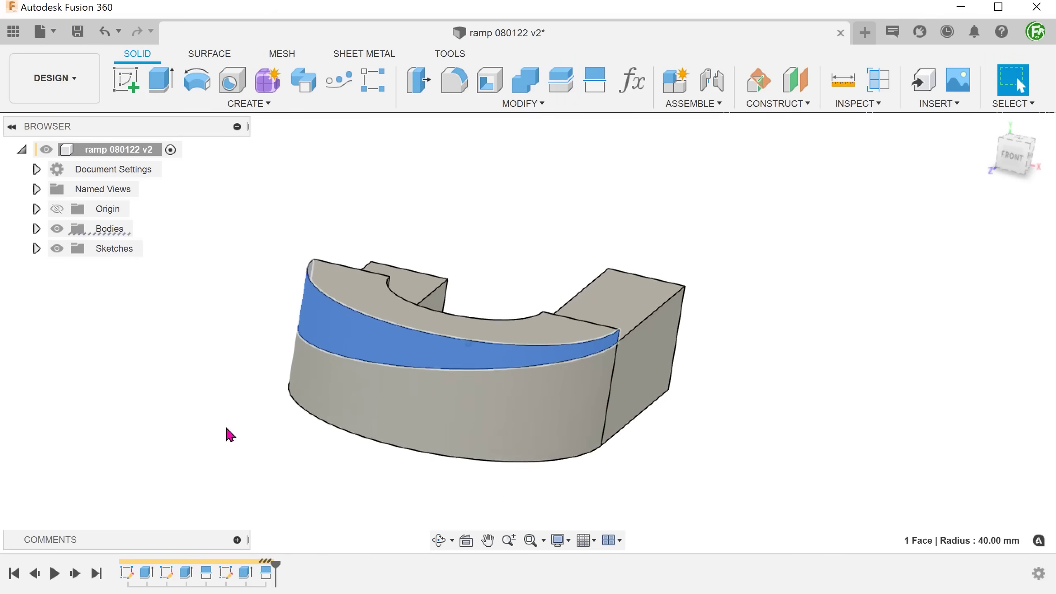
Inspect the new split edge, then return to the Home named view.
{"action": "left_click", "coordinate": [415, 365]}
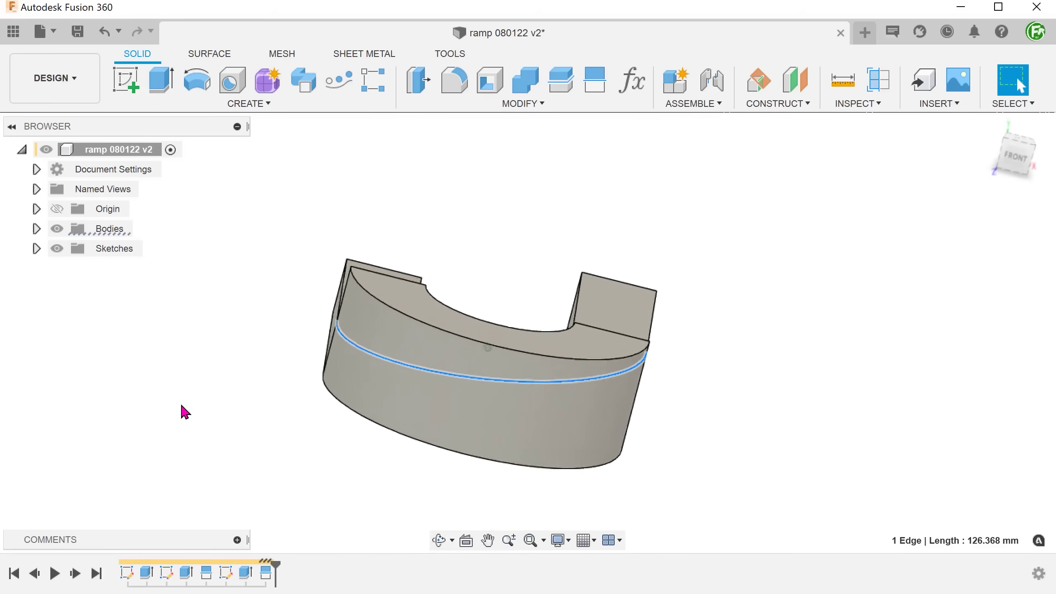
{"action": "middle_click_drag", "start_coordinate": [185, 412], "coordinate": [163, 379], "text": "shift"}
{"action": "key", "text": "Escape"}
{"action": "left_click", "coordinate": [36, 189]}
{"action": "double_click", "coordinate": [90, 268]}
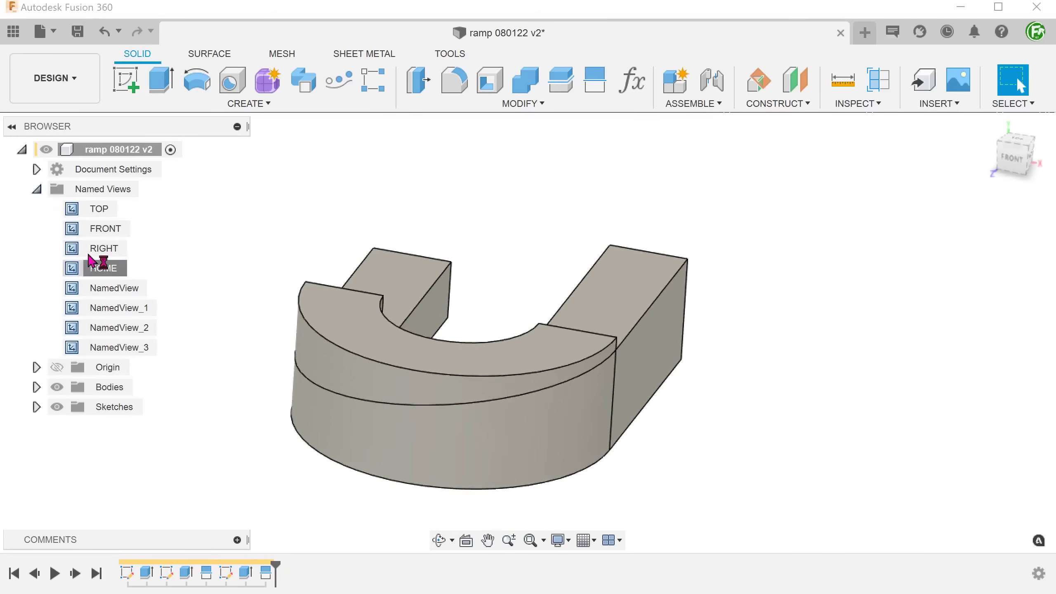
{"action": "left_click", "coordinate": [37, 189]}
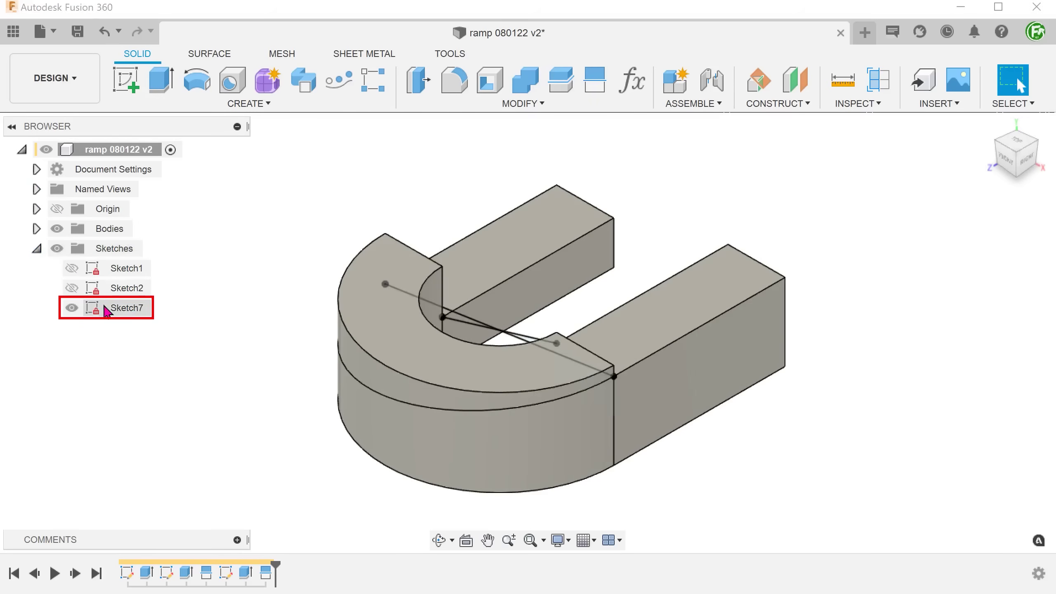
{"action": "left_click", "coordinate": [461, 104]}
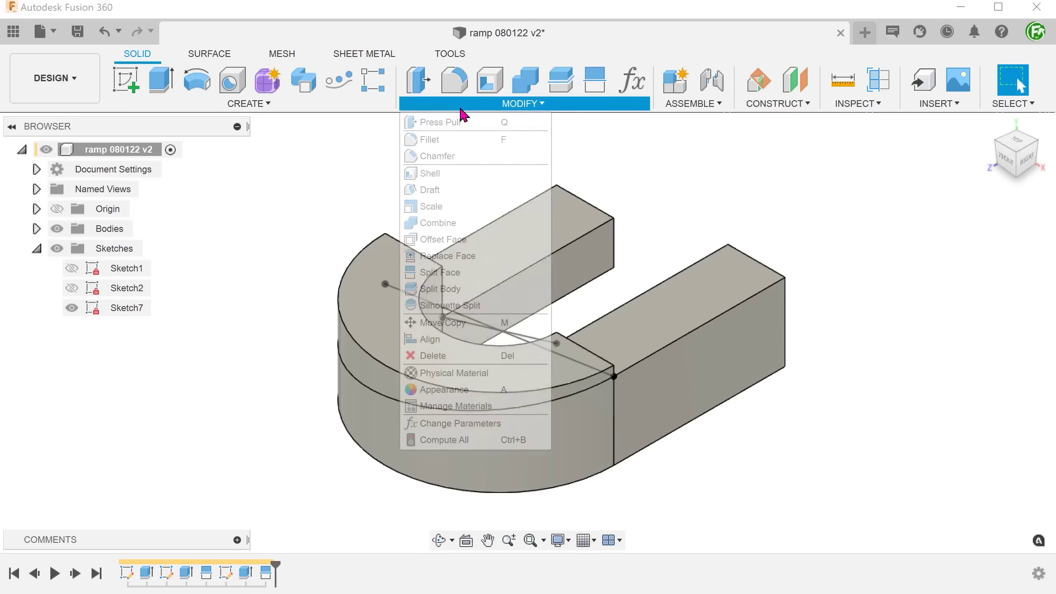
Split the inner curved wall face along the sloped sketch line.
{"action": "left_click", "coordinate": [493, 273]}
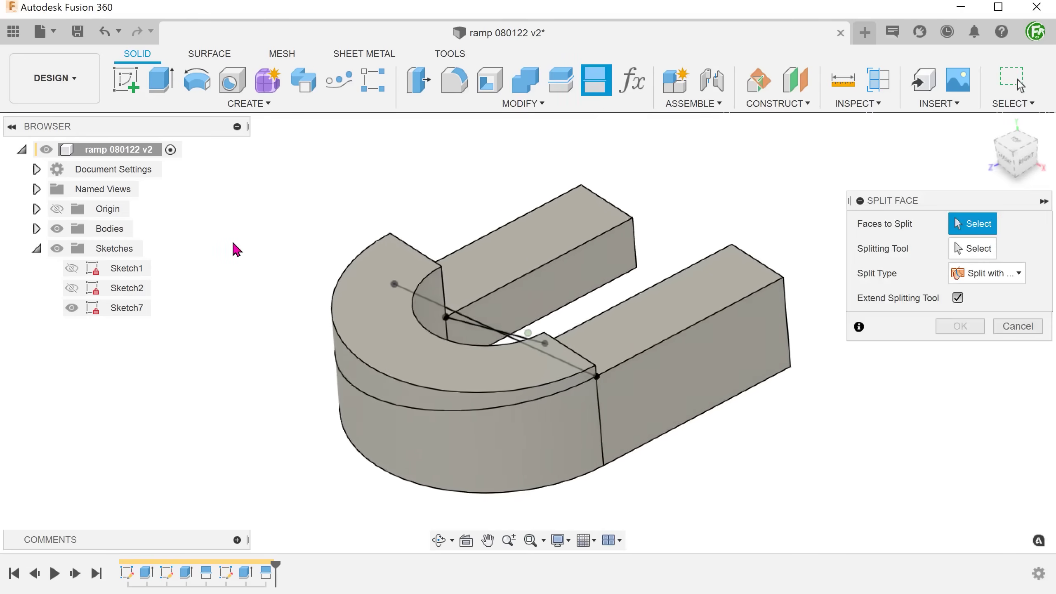
{"action": "middle_click_drag", "start_coordinate": [227, 264], "coordinate": [458, 273], "text": "shift"}
{"action": "left_click", "coordinate": [457, 270]}
{"action": "middle_click_drag", "start_coordinate": [733, 385], "coordinate": [739, 398], "text": "shift"}
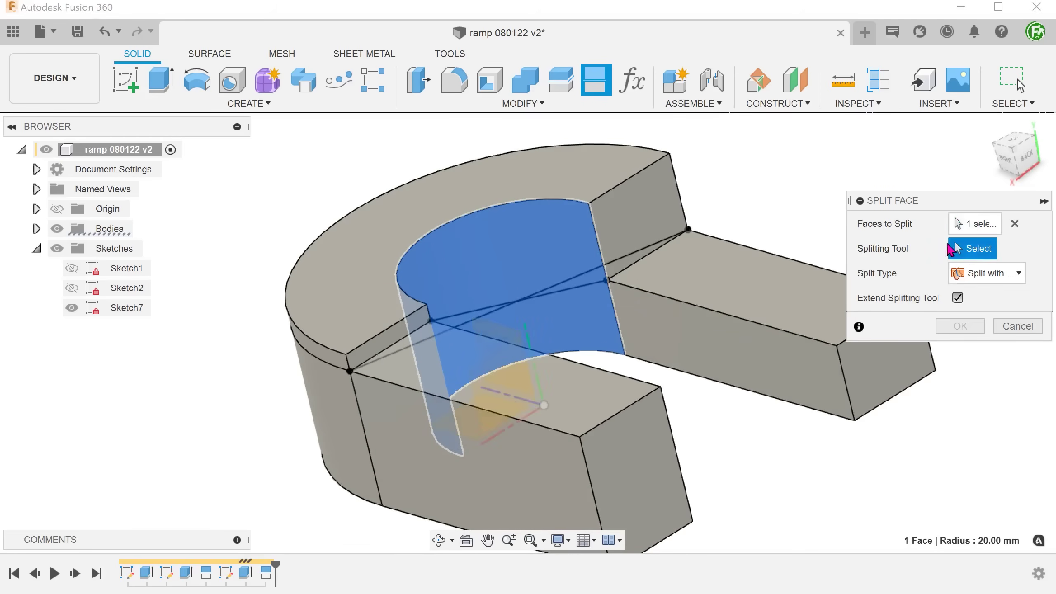
{"action": "scroll", "coordinate": [704, 246], "scroll_direction": "up", "scroll_amount": 3}
{"action": "left_click", "coordinate": [544, 293]}
{"action": "middle_click_drag", "start_coordinate": [590, 383], "coordinate": [565, 384], "text": "shift"}
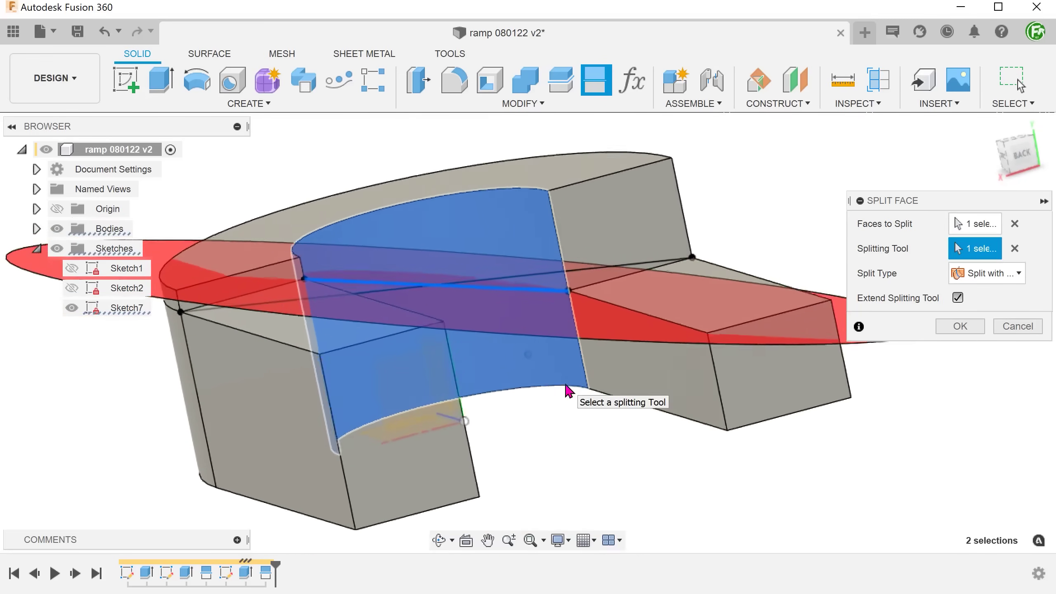
{"action": "left_click", "coordinate": [960, 326]}
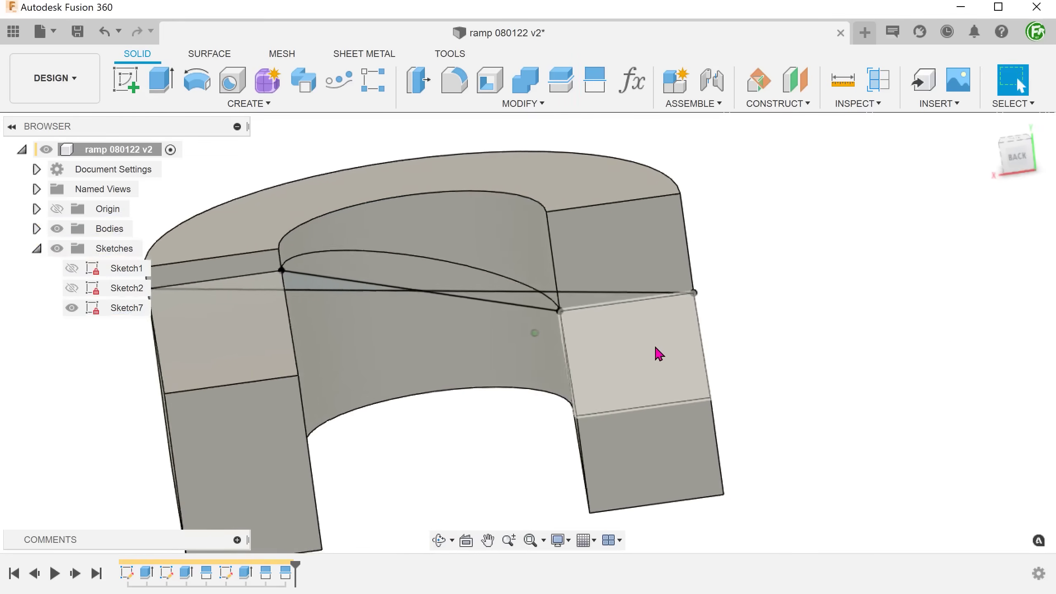
Hide Sketch7's lines and collapse the sketches list.
{"action": "left_click", "coordinate": [72, 308]}
{"action": "left_click", "coordinate": [36, 248]}
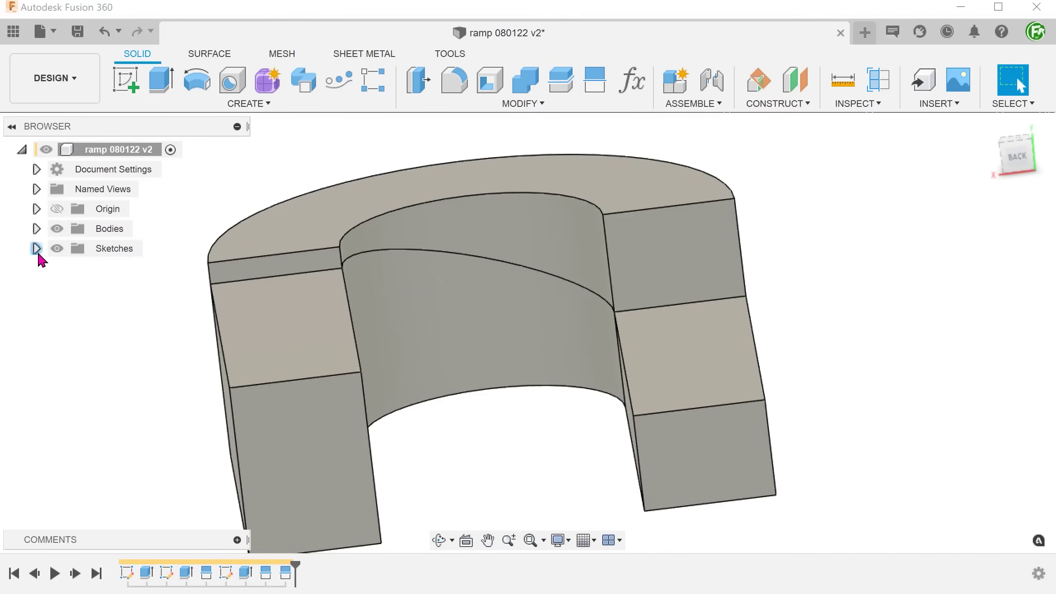
{"action": "left_click", "coordinate": [364, 261]}
{"action": "middle_click_drag", "start_coordinate": [364, 261], "coordinate": [144, 339], "text": "shift"}
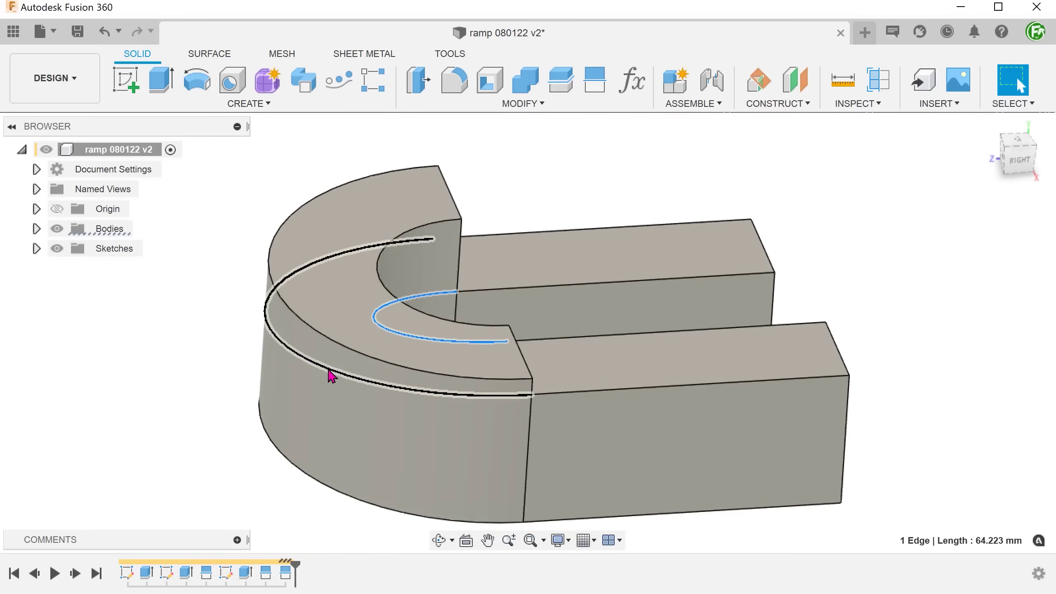
{"action": "middle_click_drag", "start_coordinate": [126, 358], "coordinate": [220, 243], "text": "shift"}
{"action": "key", "text": "Escape"}
{"action": "left_click", "coordinate": [36, 190]}
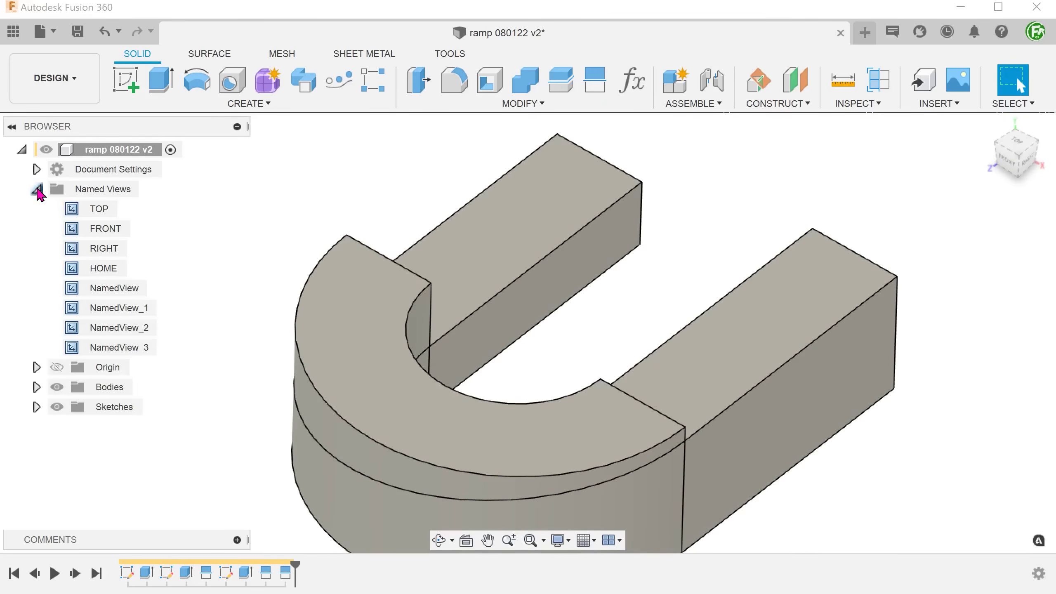
{"action": "double_click", "coordinate": [104, 268]}
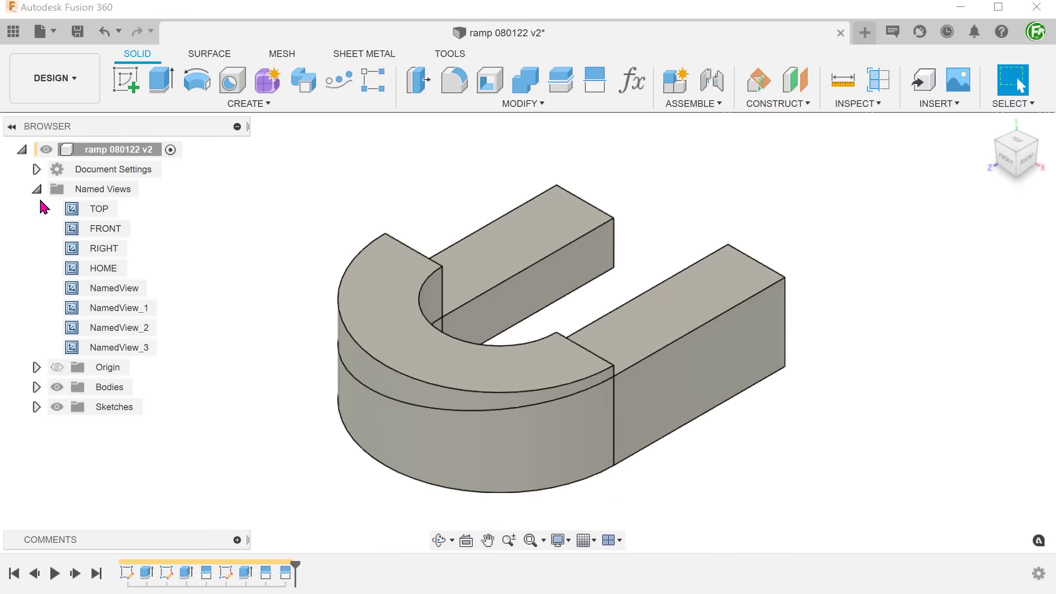
{"action": "left_click", "coordinate": [36, 189]}
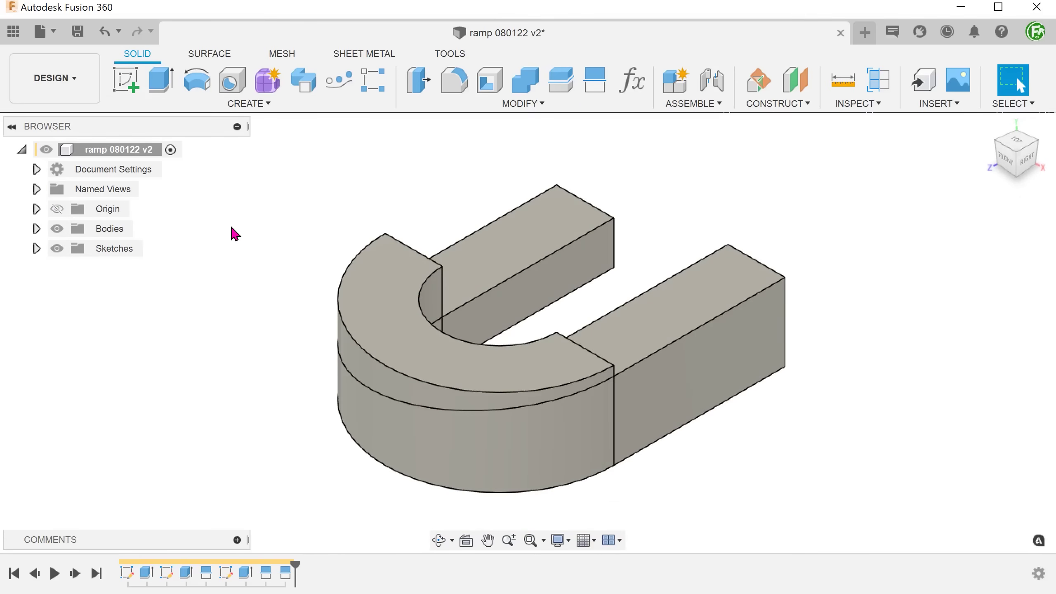
Set Body1's opacity to 50% through Opacity Control.
{"action": "right_click", "coordinate": [109, 248]}
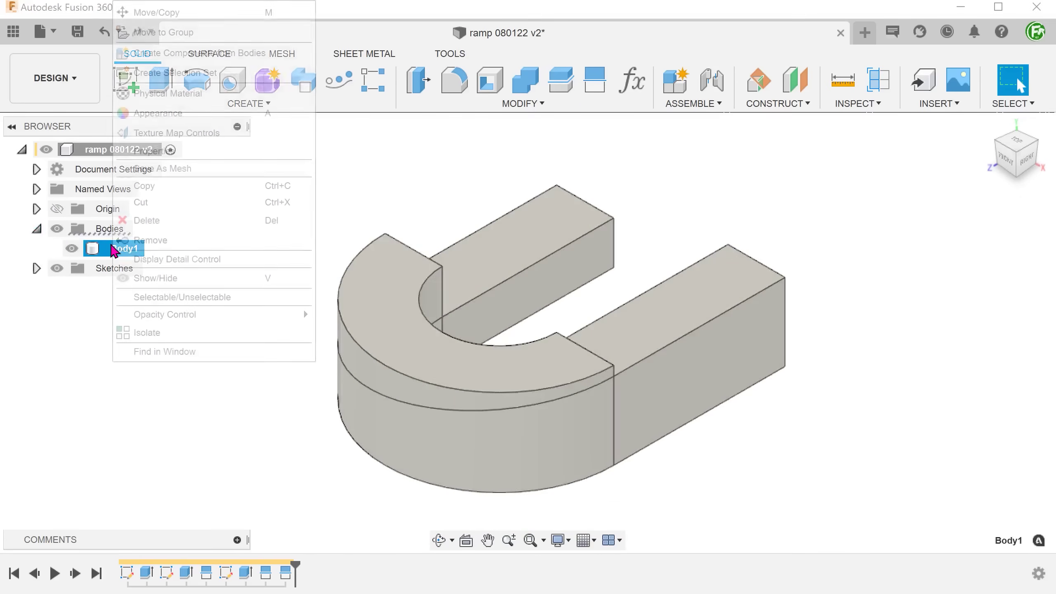
{"action": "mouse_move", "coordinate": [229, 317]}
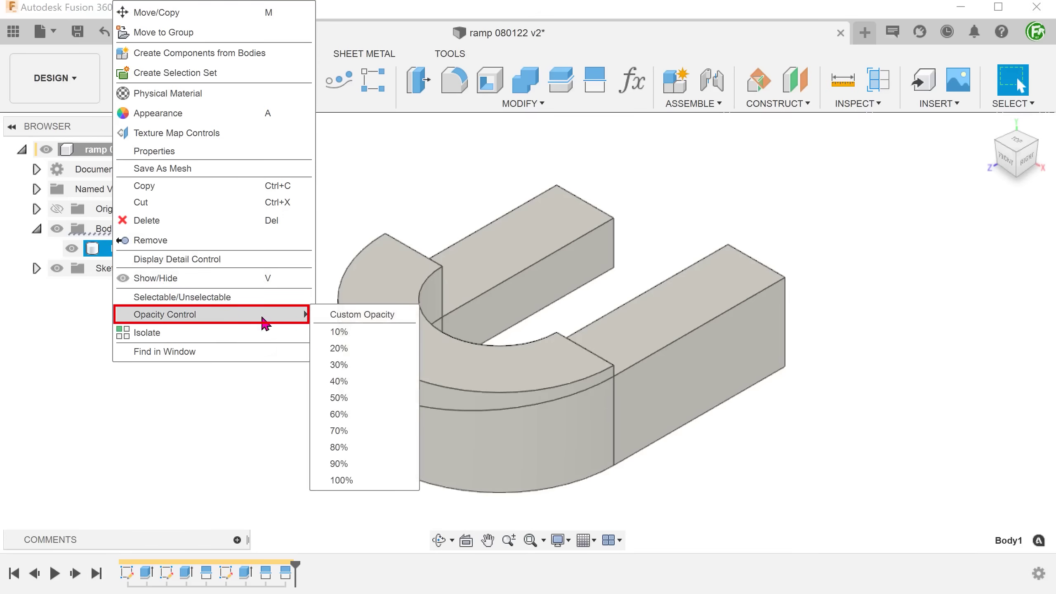
{"action": "left_click", "coordinate": [339, 398]}
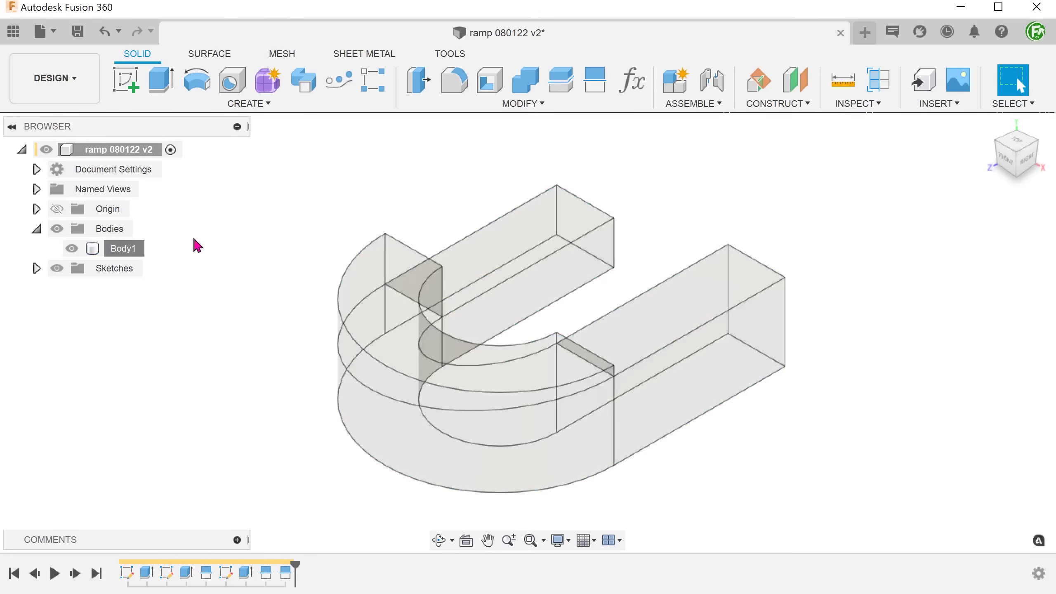
{"action": "left_click", "coordinate": [206, 54]}
Start a surface loft between the two ramp profile edges.
{"action": "left_click", "coordinate": [210, 103]}
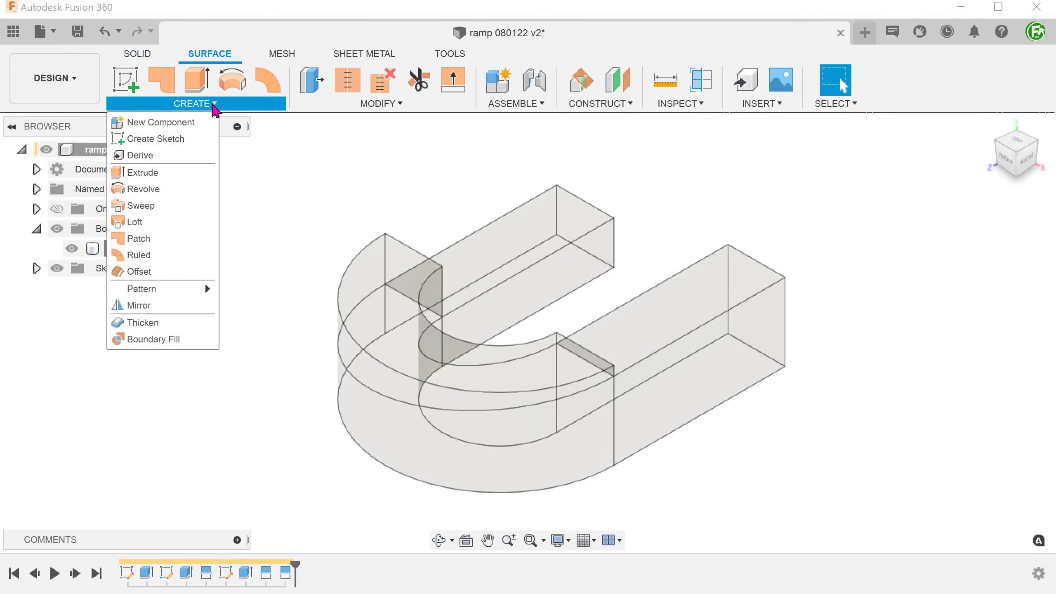
{"action": "left_click", "coordinate": [176, 225]}
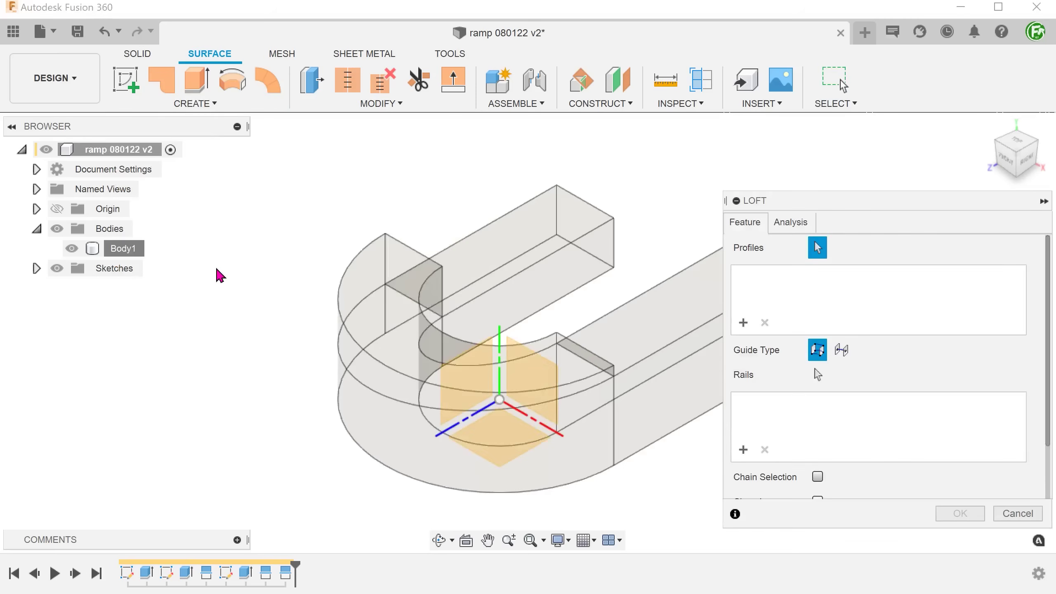
{"action": "middle_click_drag", "start_coordinate": [401, 300], "coordinate": [368, 307], "text": "shift"}
{"action": "left_click", "coordinate": [464, 274]}
{"action": "middle_click_drag", "start_coordinate": [464, 274], "coordinate": [452, 337], "text": "shift"}
{"action": "left_click", "coordinate": [224, 342]}
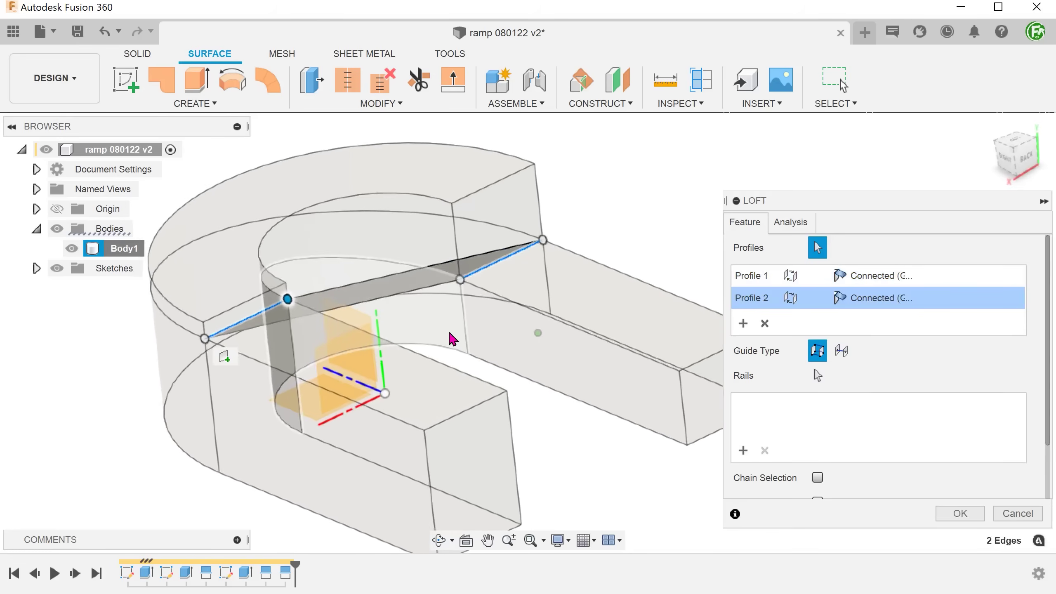
Add the outer and inner curved edges as the loft's two rails.
{"action": "left_click", "coordinate": [816, 376]}
{"action": "middle_click_drag", "start_coordinate": [640, 377], "coordinate": [536, 396], "text": "shift"}
{"action": "left_click", "coordinate": [597, 385]}
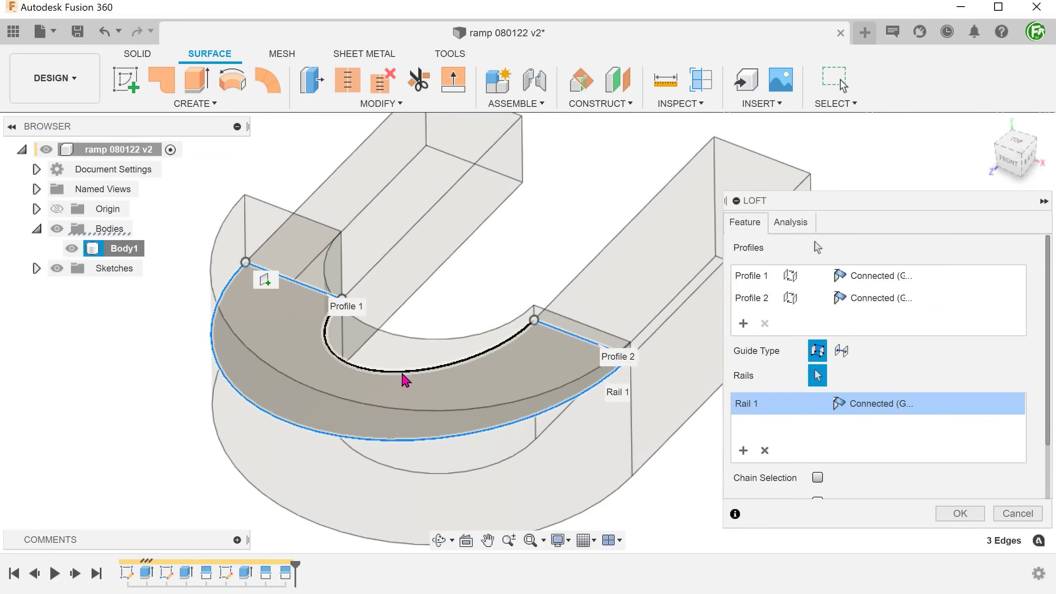
{"action": "left_click", "coordinate": [405, 379]}
{"action": "middle_click_drag", "start_coordinate": [405, 380], "coordinate": [496, 266], "text": "shift"}
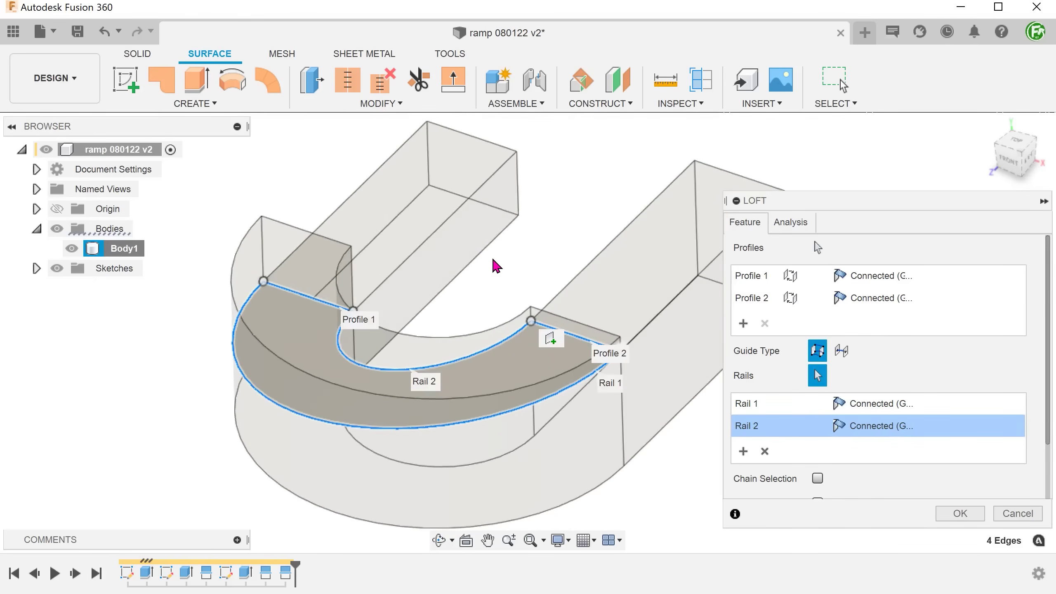
Set both loft profiles to Tangent (G1) aligned to surface and create the loft.
{"action": "left_click", "coordinate": [859, 276]}
{"action": "left_click", "coordinate": [899, 314]}
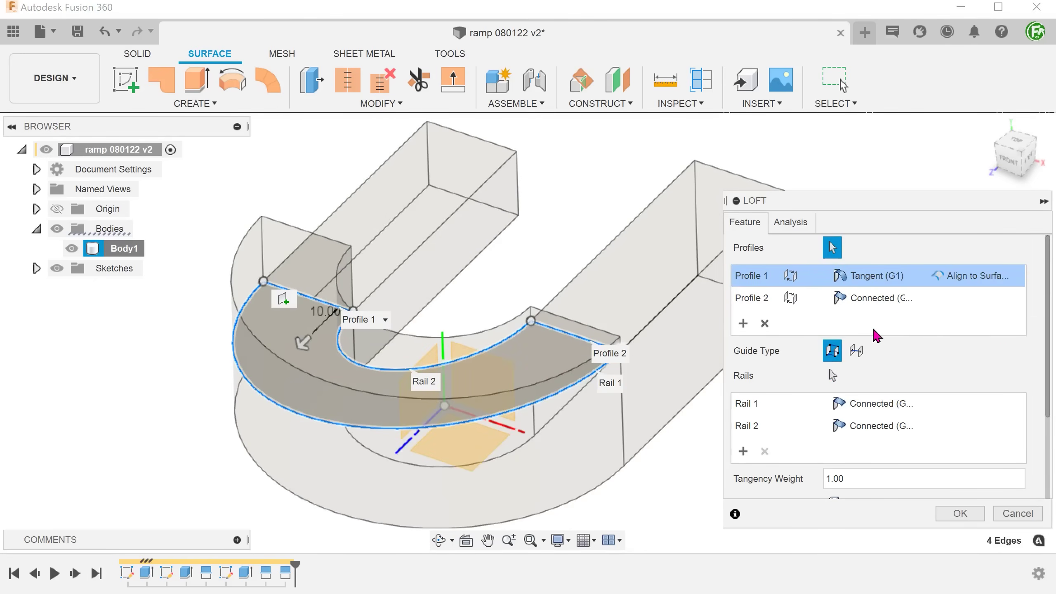
{"action": "left_click", "coordinate": [869, 298]}
{"action": "left_click", "coordinate": [876, 337]}
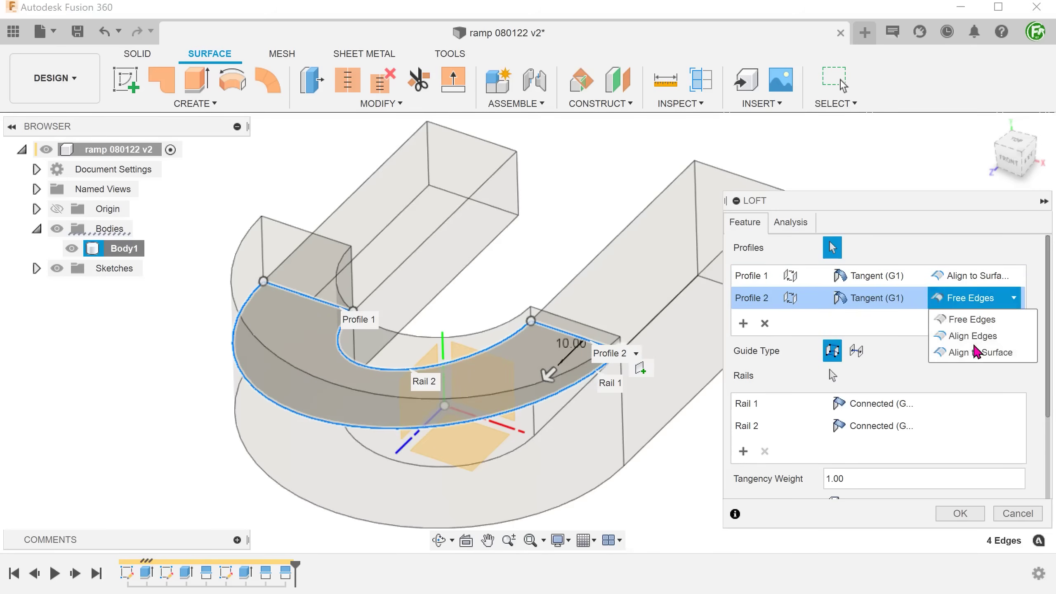
{"action": "middle_click_drag", "start_coordinate": [266, 389], "coordinate": [146, 427], "text": "shift"}
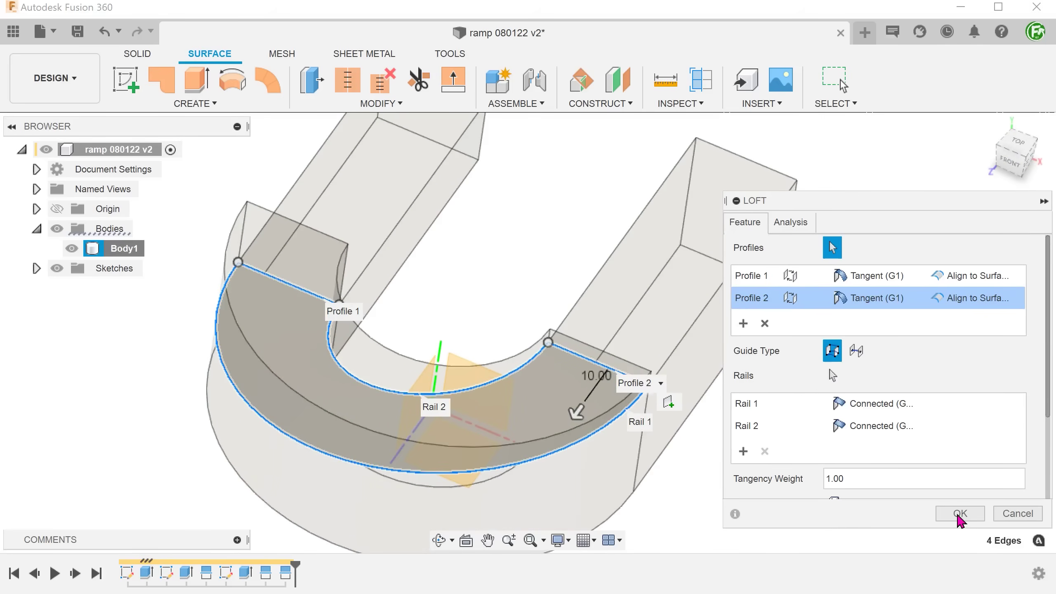
{"action": "left_click", "coordinate": [959, 513]}
Hide Body1 so only the lofted ramp surface is visible, and inspect it.
{"action": "left_click", "coordinate": [72, 249]}
{"action": "middle_click_drag", "start_coordinate": [128, 345], "coordinate": [144, 327], "text": "shift"}
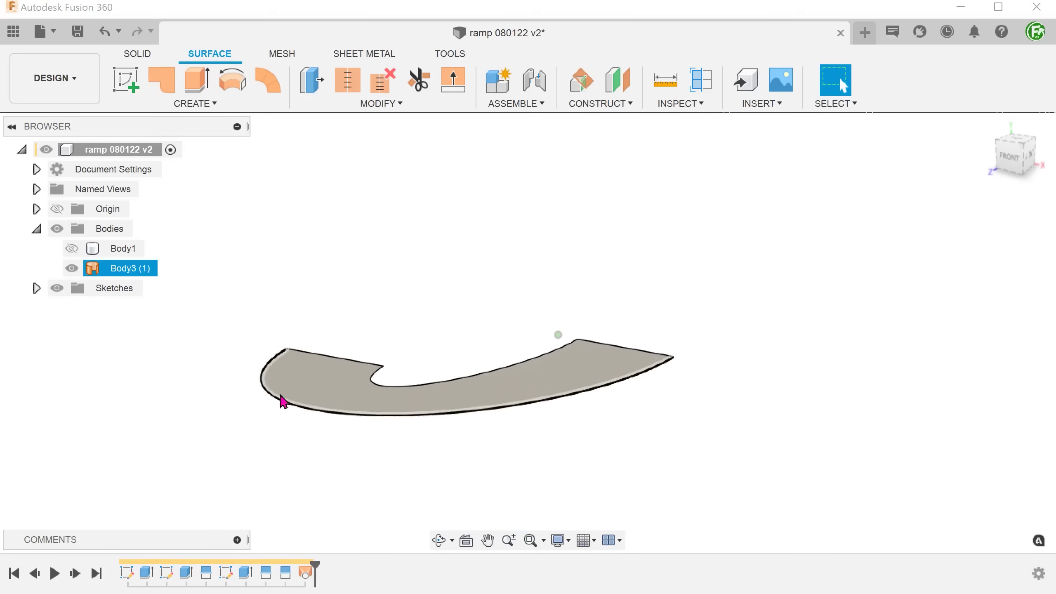
{"action": "left_click", "coordinate": [279, 395]}
{"action": "middle_click_drag", "start_coordinate": [157, 414], "coordinate": [143, 375], "text": "shift"}
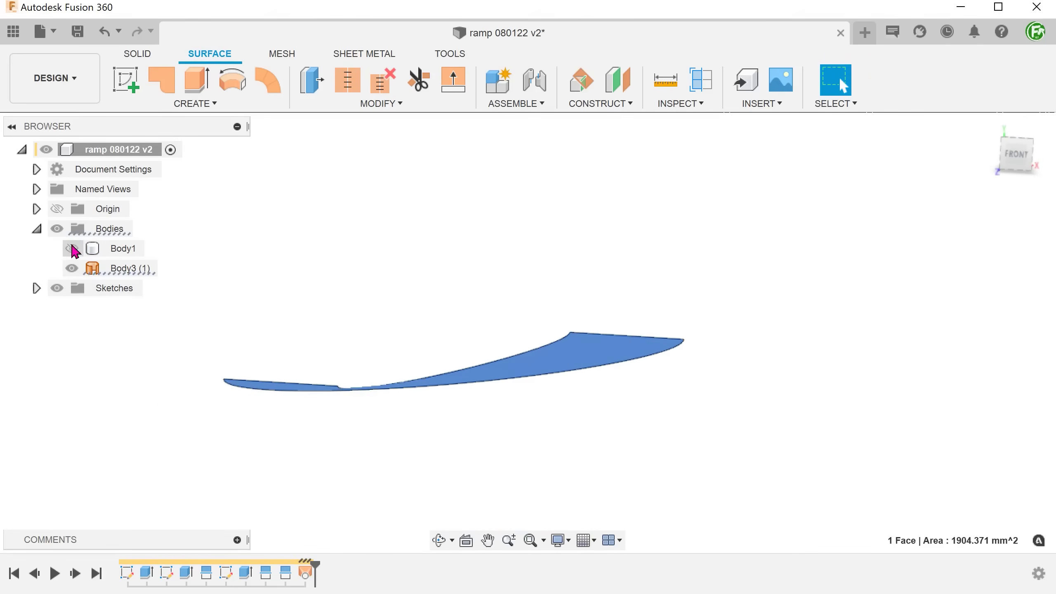
Show Body1 again and return to the Home named view.
{"action": "left_click", "coordinate": [73, 249]}
{"action": "middle_click_drag", "start_coordinate": [170, 251], "coordinate": [103, 326], "text": "shift"}
{"action": "left_click", "coordinate": [37, 190]}
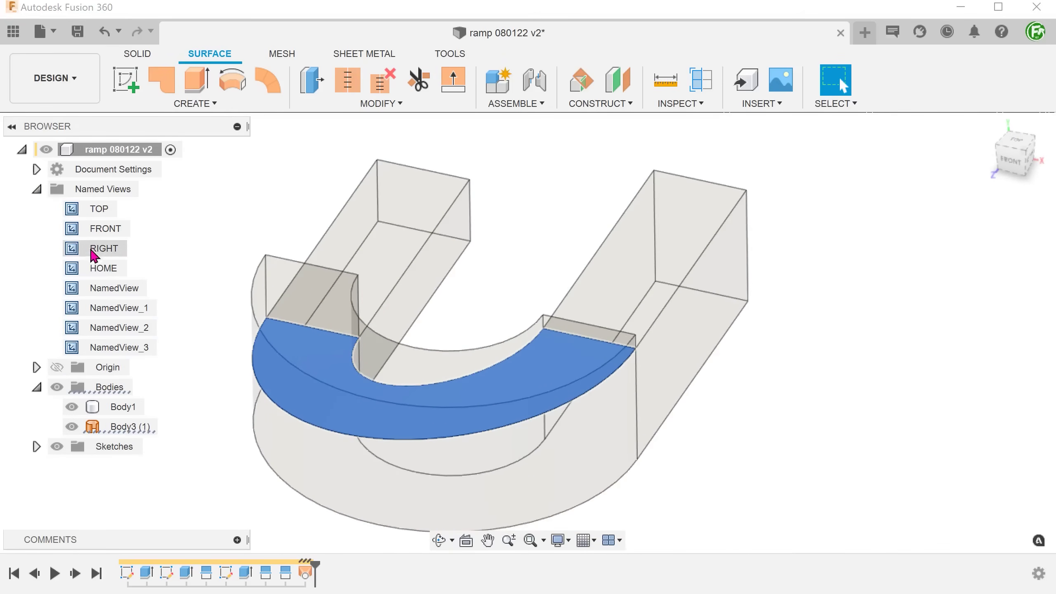
{"action": "left_click", "coordinate": [103, 267]}
{"action": "left_click", "coordinate": [37, 190]}
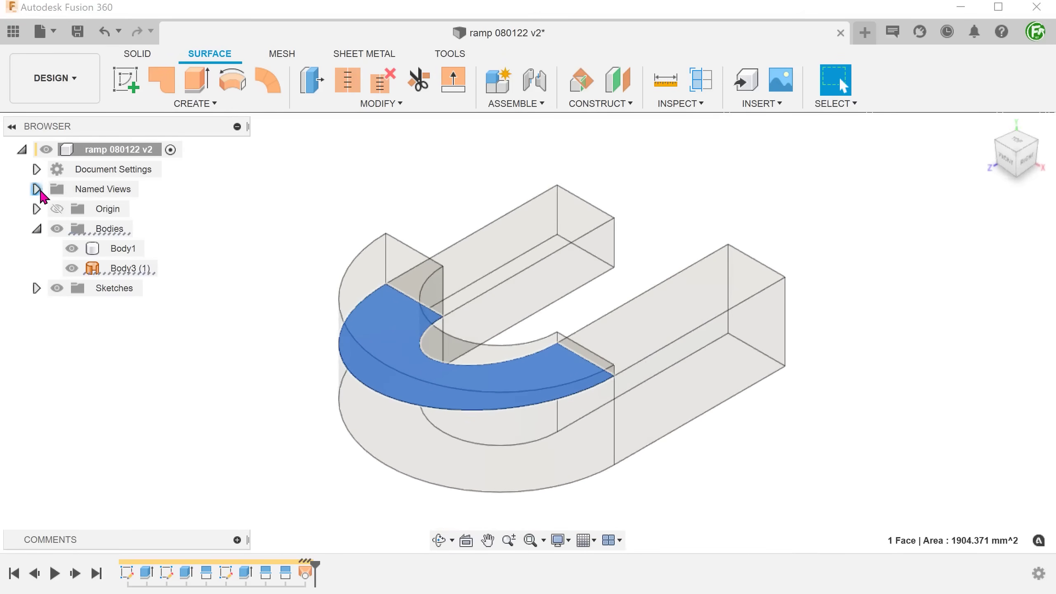
Set Body1's opacity back to 100%.
{"action": "right_click", "coordinate": [113, 249]}
{"action": "mouse_move", "coordinate": [266, 322]}
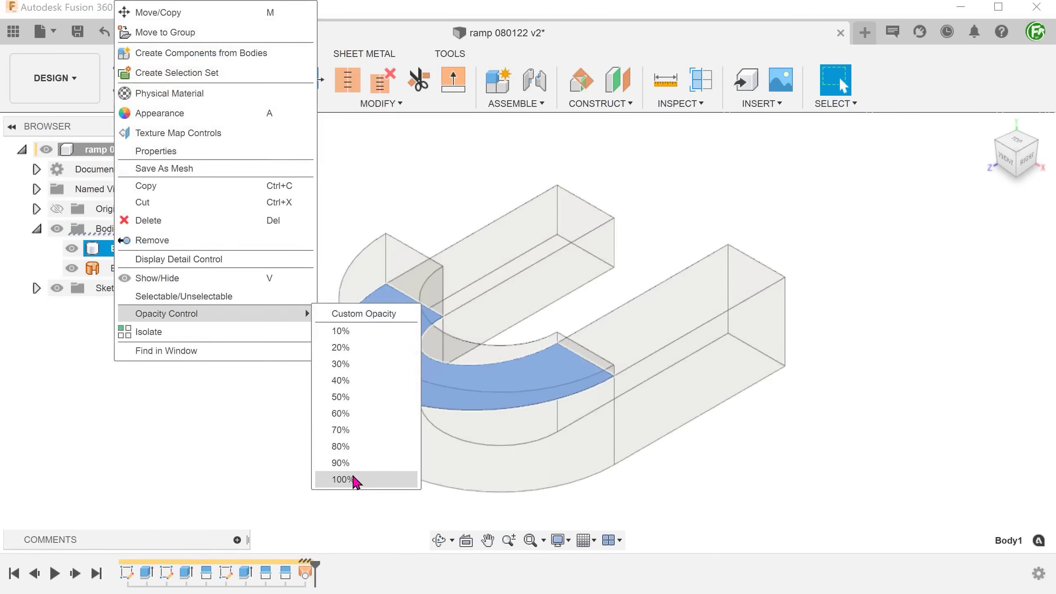
{"action": "left_click", "coordinate": [342, 480]}
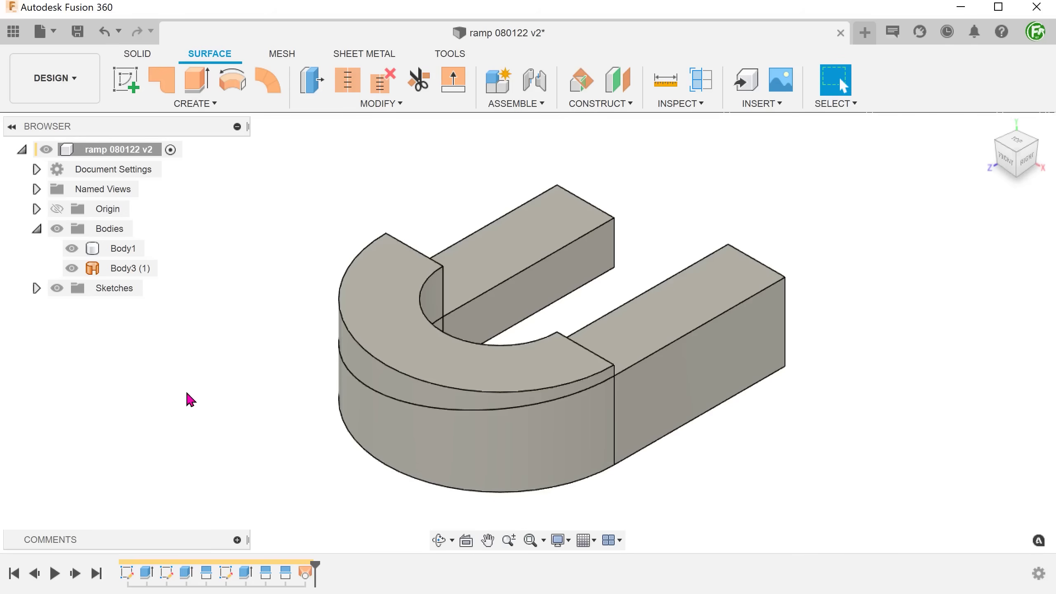
{"action": "left_click", "coordinate": [343, 108]}
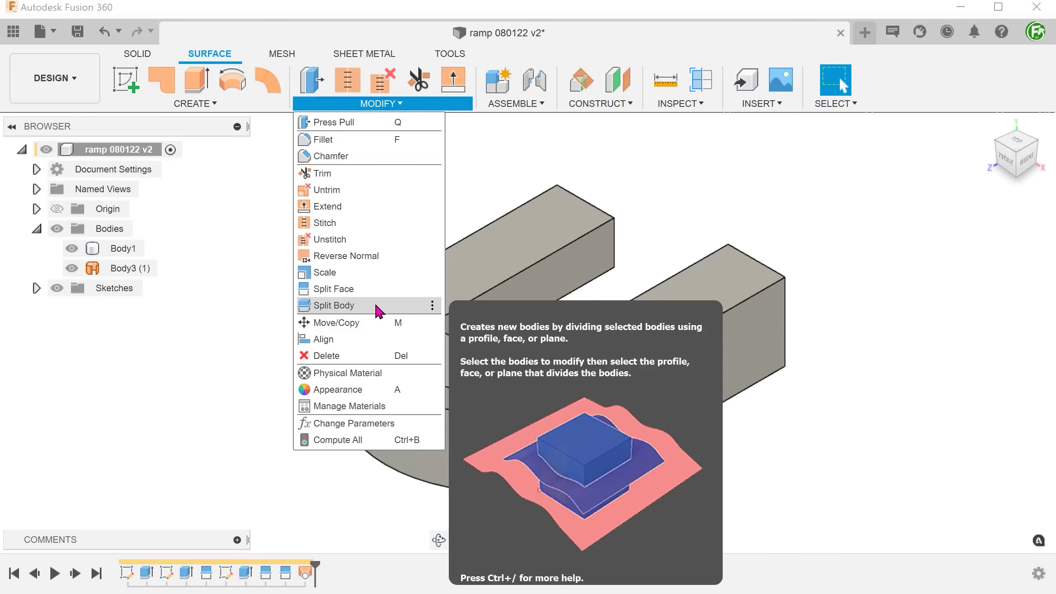
Split Body1 using the lofted ramp surface Body3 (1) as the splitting tool.
{"action": "left_click", "coordinate": [333, 305]}
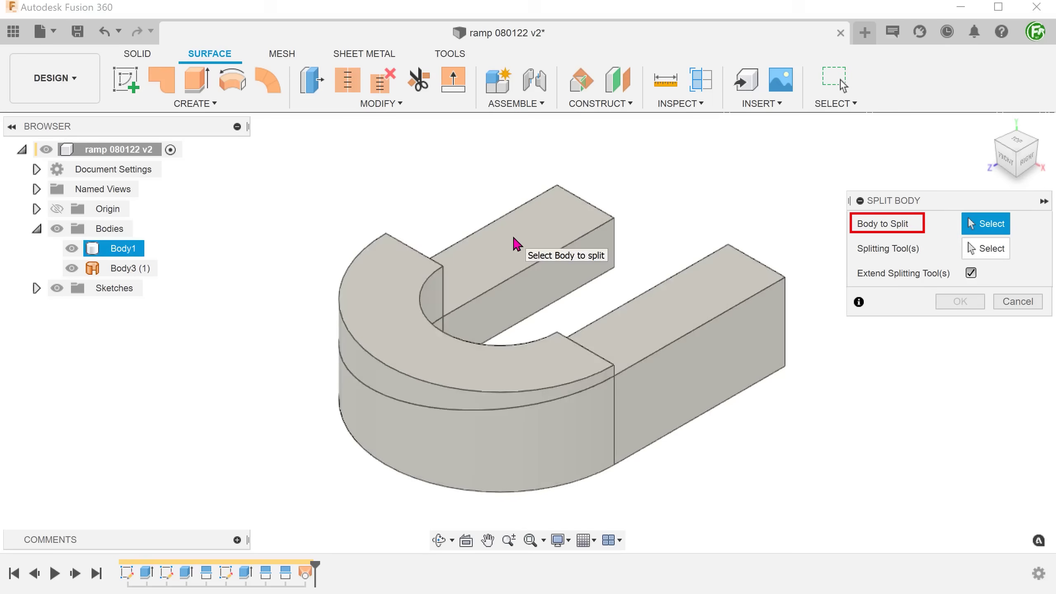
{"action": "left_click", "coordinate": [517, 241]}
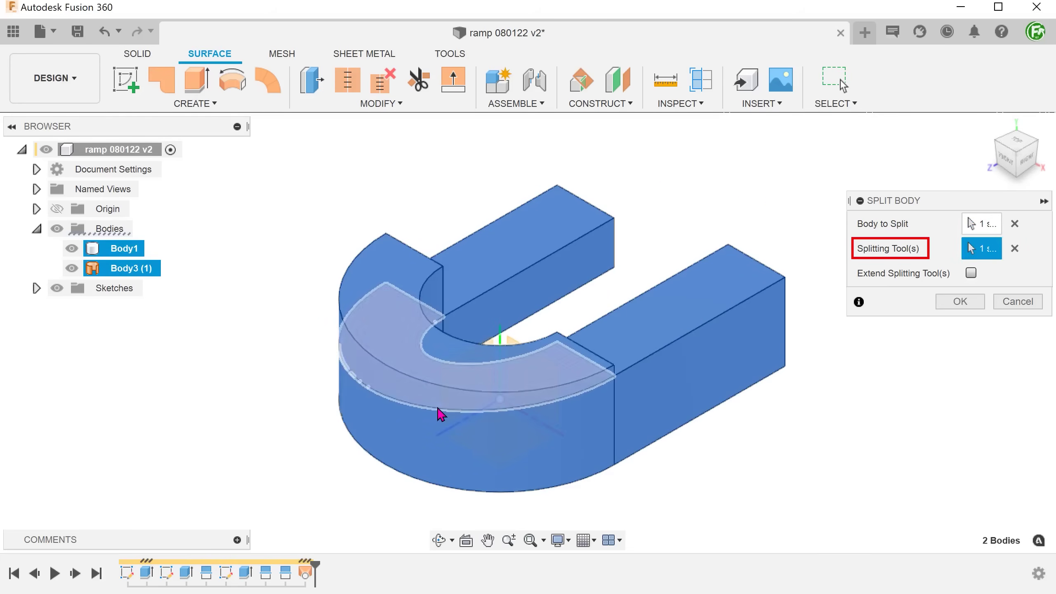
{"action": "middle_click_drag", "start_coordinate": [221, 397], "coordinate": [221, 398], "text": "shift"}
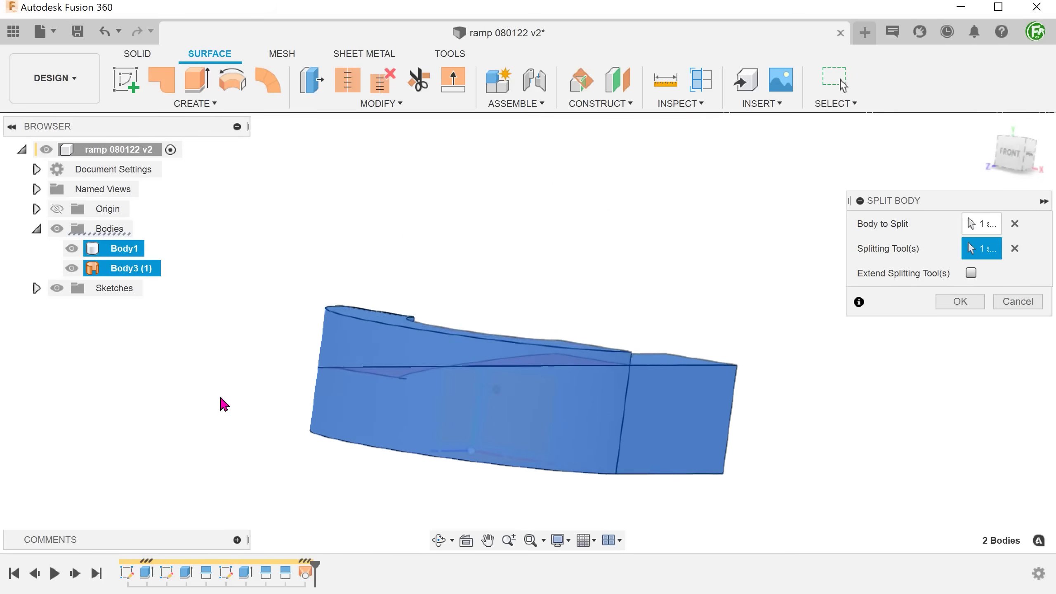
{"action": "left_click", "coordinate": [941, 302]}
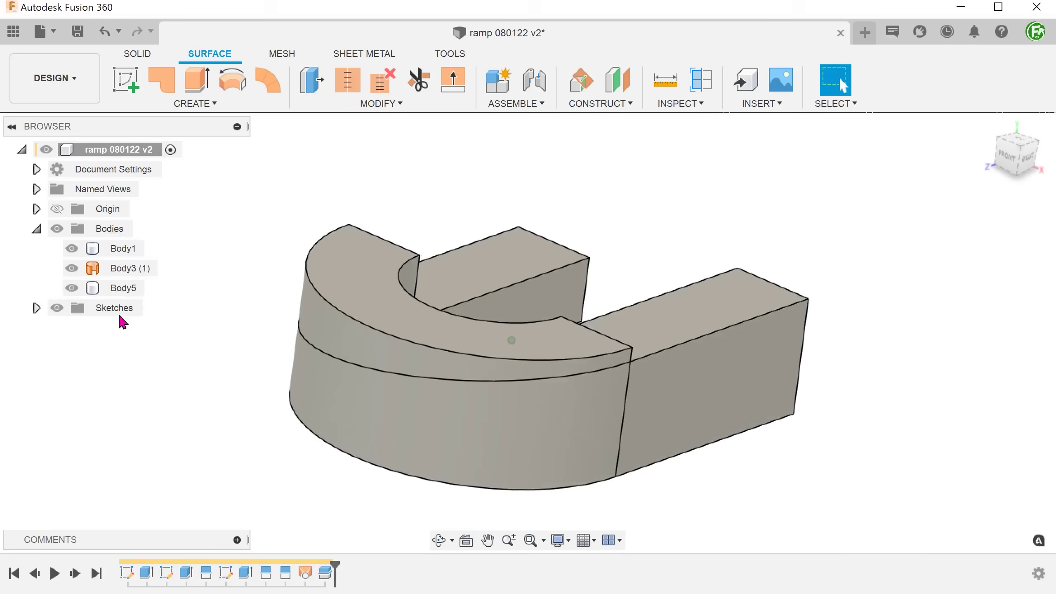
{"action": "left_click", "coordinate": [93, 250]}
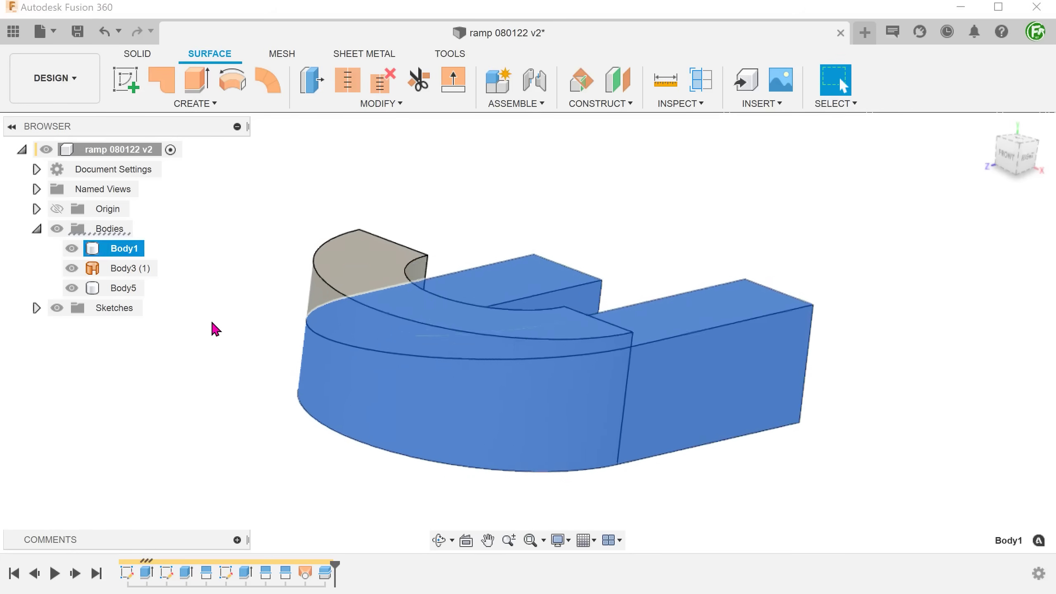
Remove the cut-off top piece Body5.
{"action": "left_click", "coordinate": [214, 329]}
{"action": "left_click", "coordinate": [124, 289]}
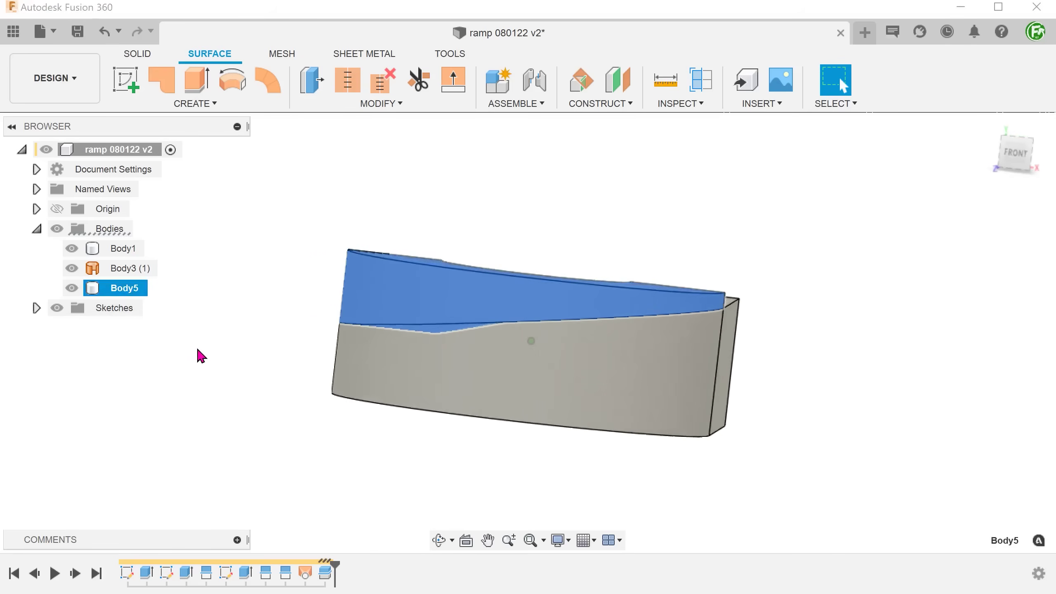
{"action": "right_click", "coordinate": [133, 298]}
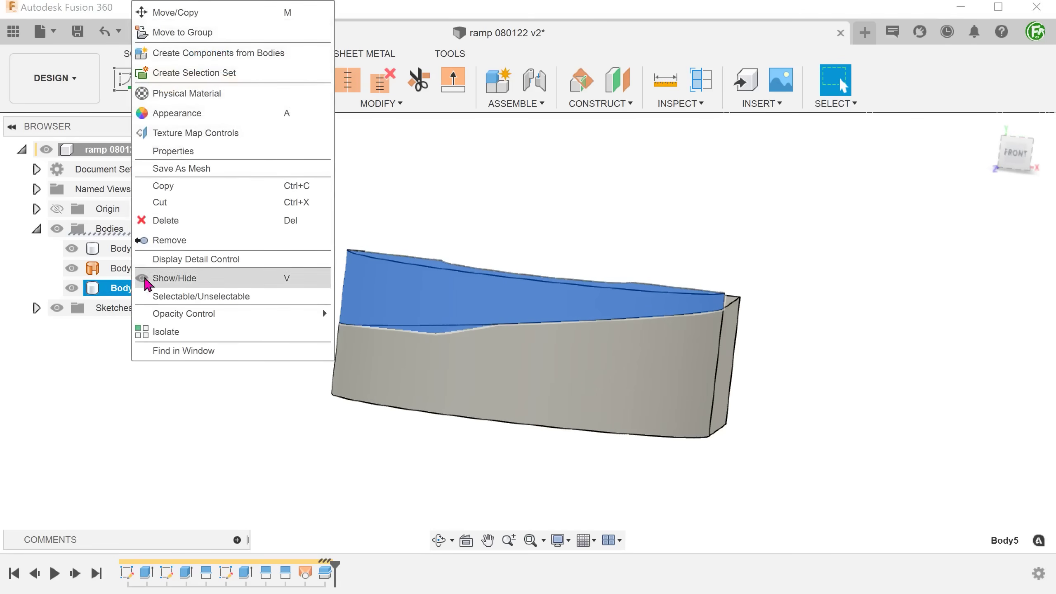
{"action": "left_click", "coordinate": [162, 242]}
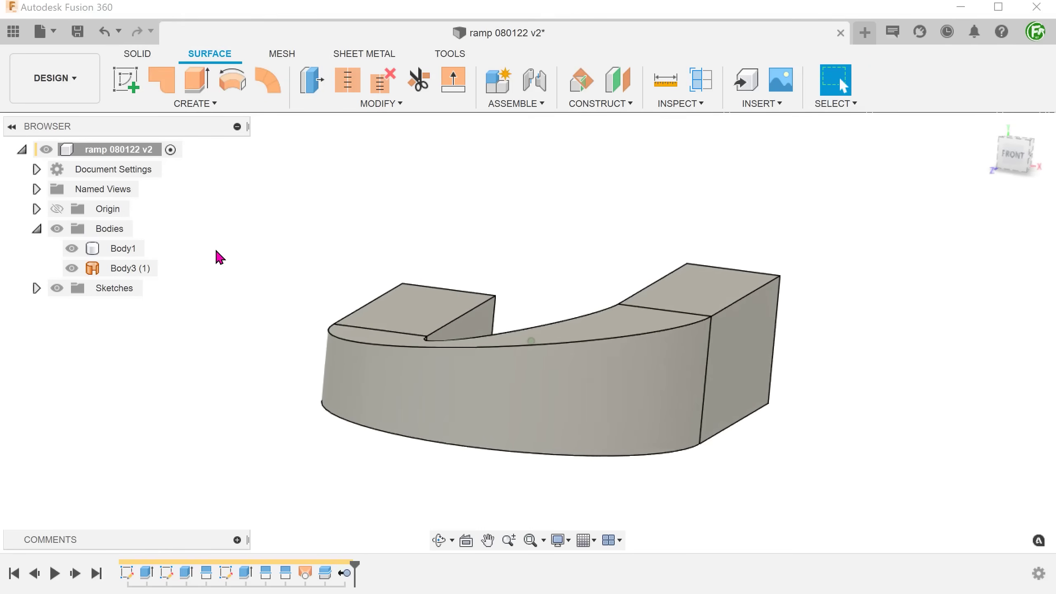
Remove the ramp surface body Body3 (1) and check the sloped top face.
{"action": "right_click", "coordinate": [146, 268]}
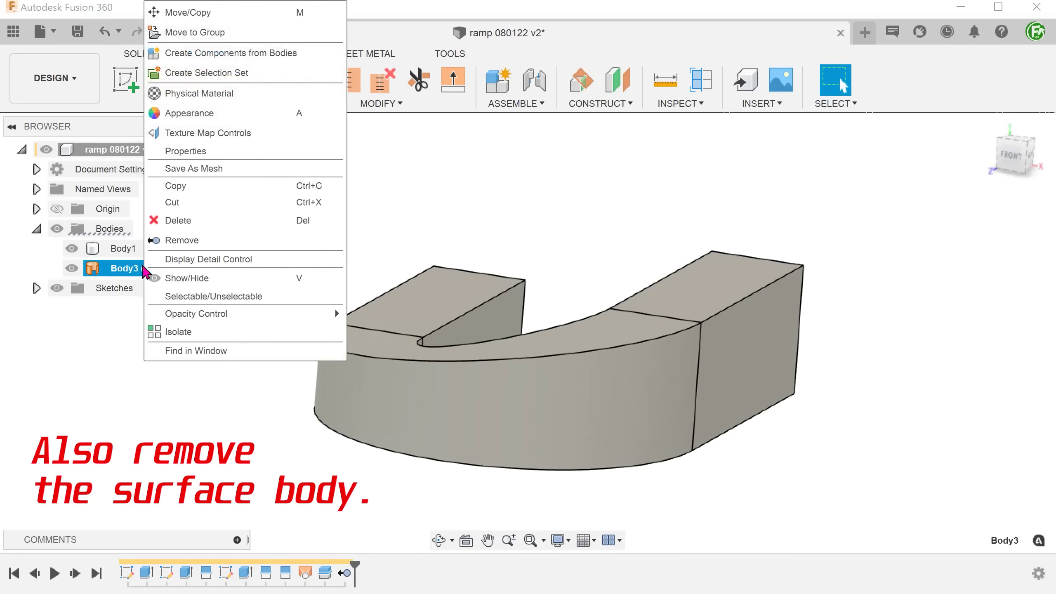
{"action": "left_click", "coordinate": [183, 241]}
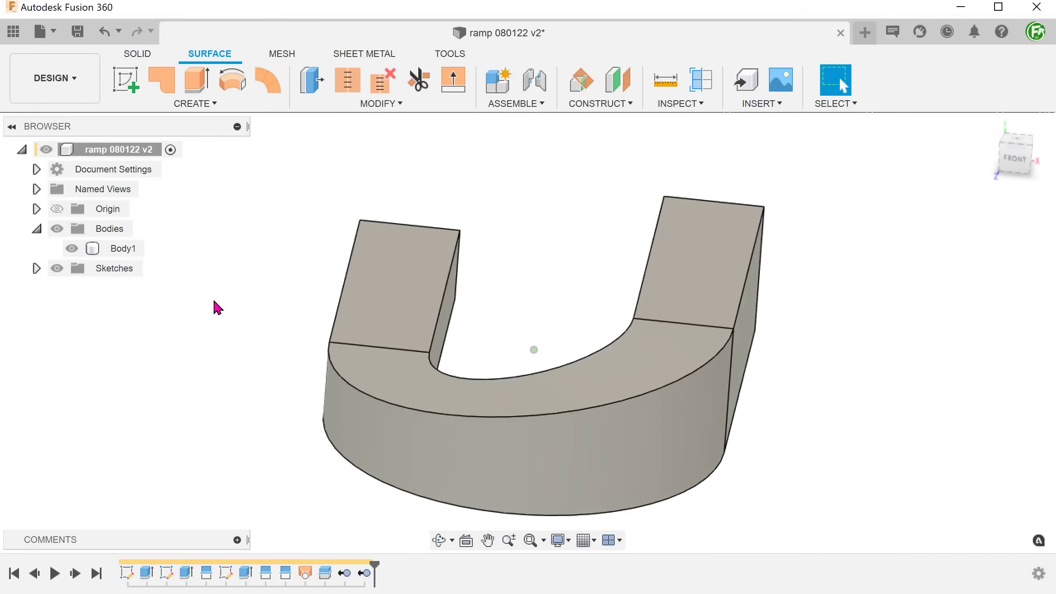
{"action": "left_click", "coordinate": [384, 394]}
{"action": "left_click", "coordinate": [210, 384]}
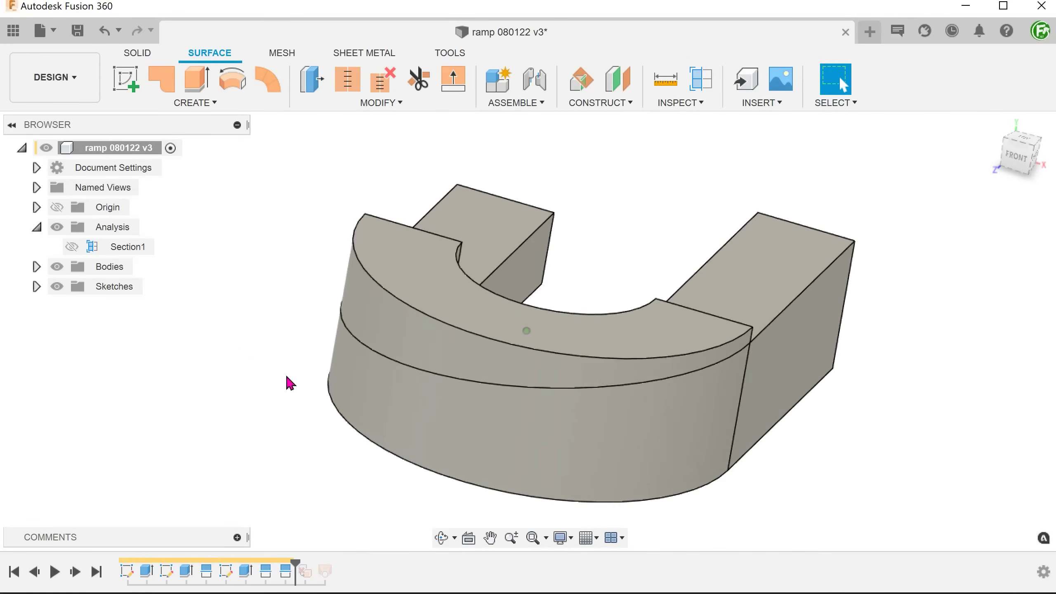
Roll the timeline past Loft3 and toggle Section1 on and off to inspect the curved top.
{"action": "left_click", "coordinate": [436, 385]}
{"action": "left_click", "coordinate": [198, 408]}
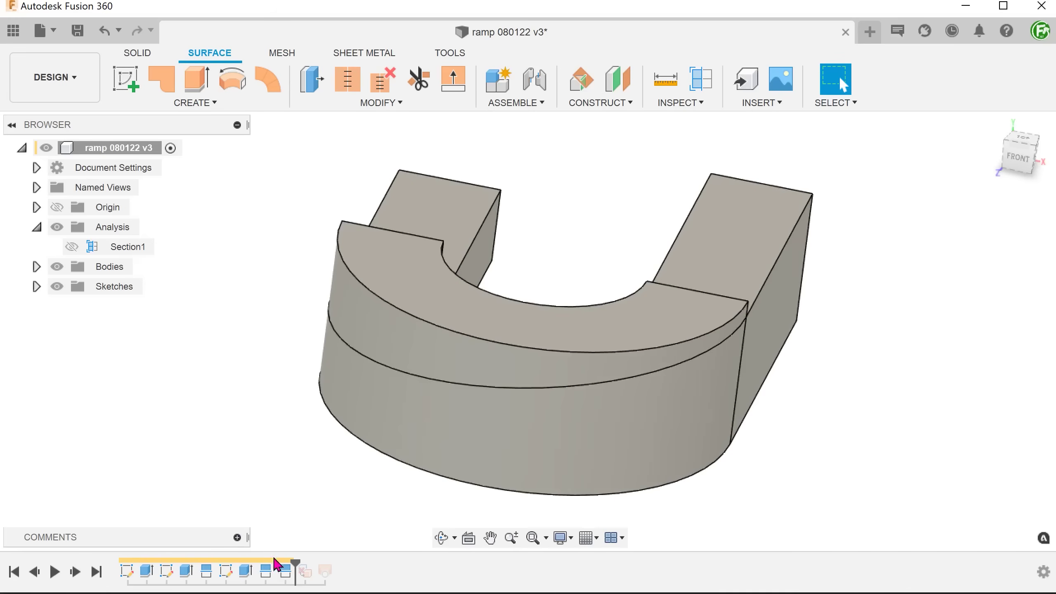
{"action": "left_click_drag", "start_coordinate": [292, 562], "coordinate": [315, 563]}
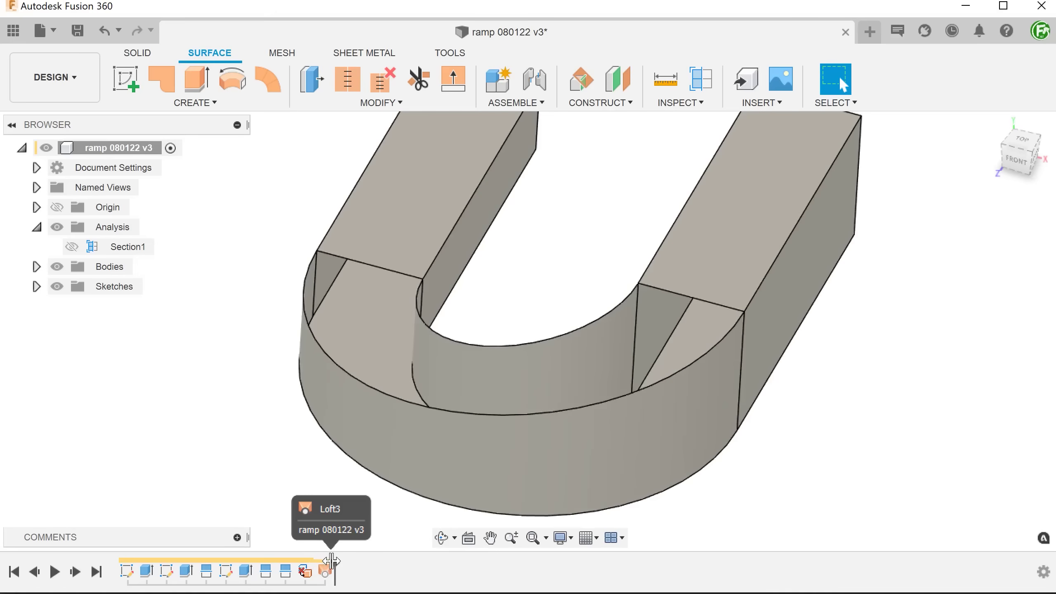
{"action": "left_click", "coordinate": [400, 361]}
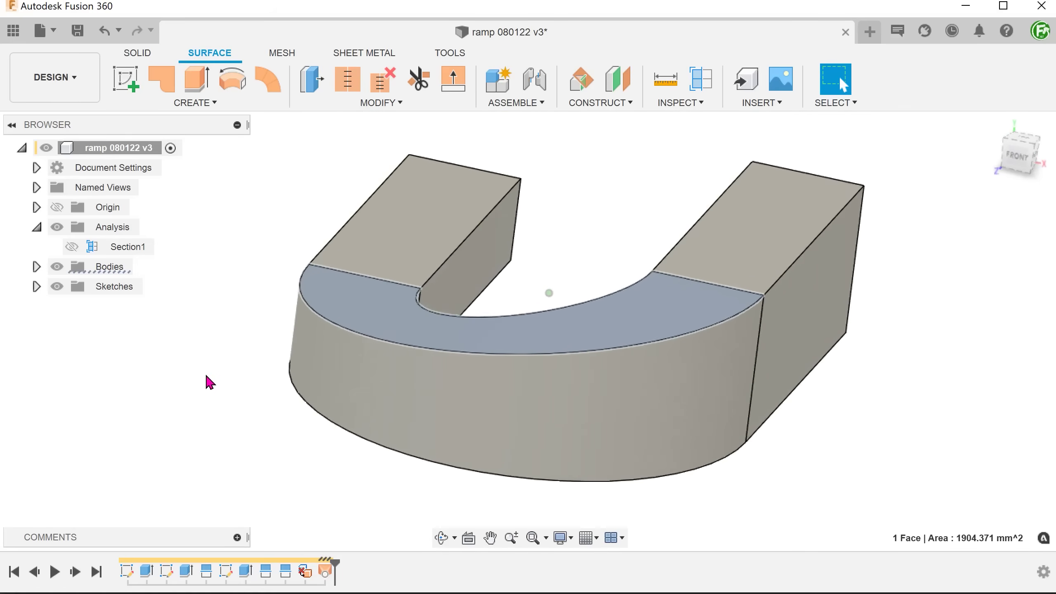
{"action": "left_click", "coordinate": [72, 247]}
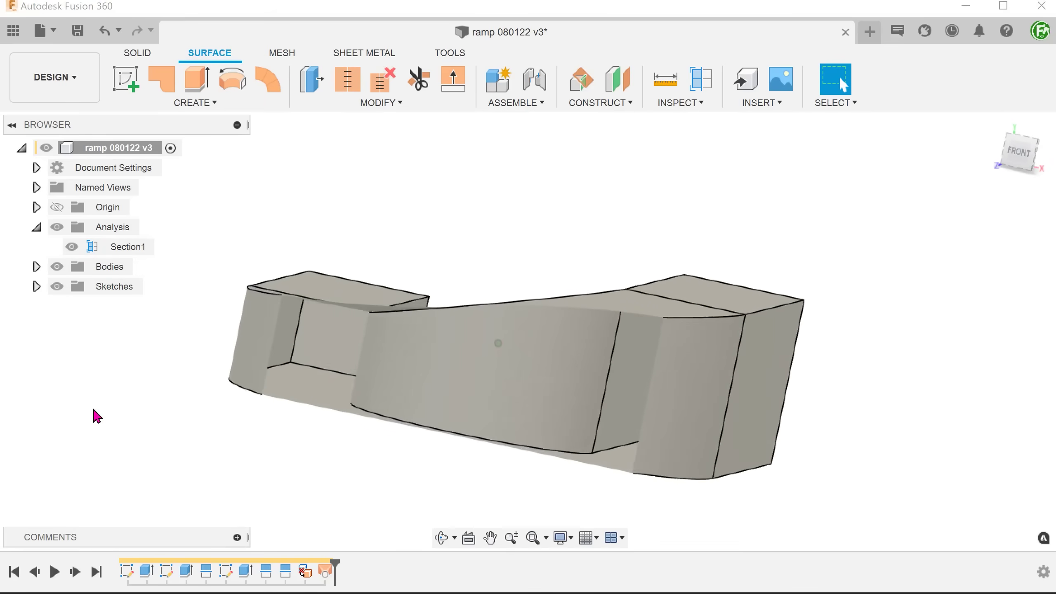
{"action": "left_click", "coordinate": [71, 247]}
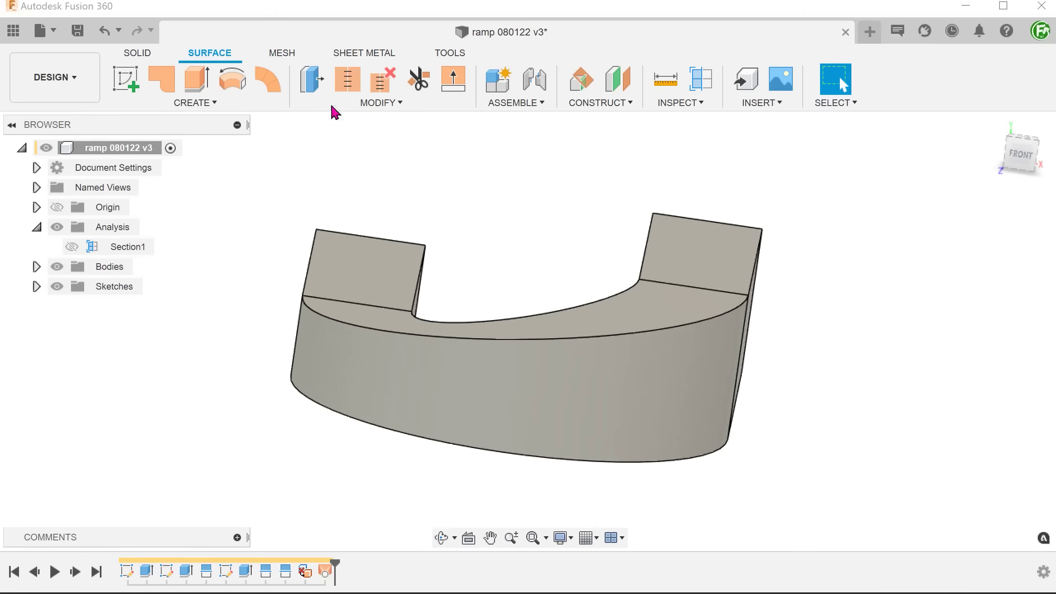
{"action": "left_click", "coordinate": [353, 89]}
Stitch both surfaces into a new body, then add a section analysis about 33.7 mm deep.
{"action": "left_click_drag", "start_coordinate": [211, 164], "coordinate": [756, 499]}
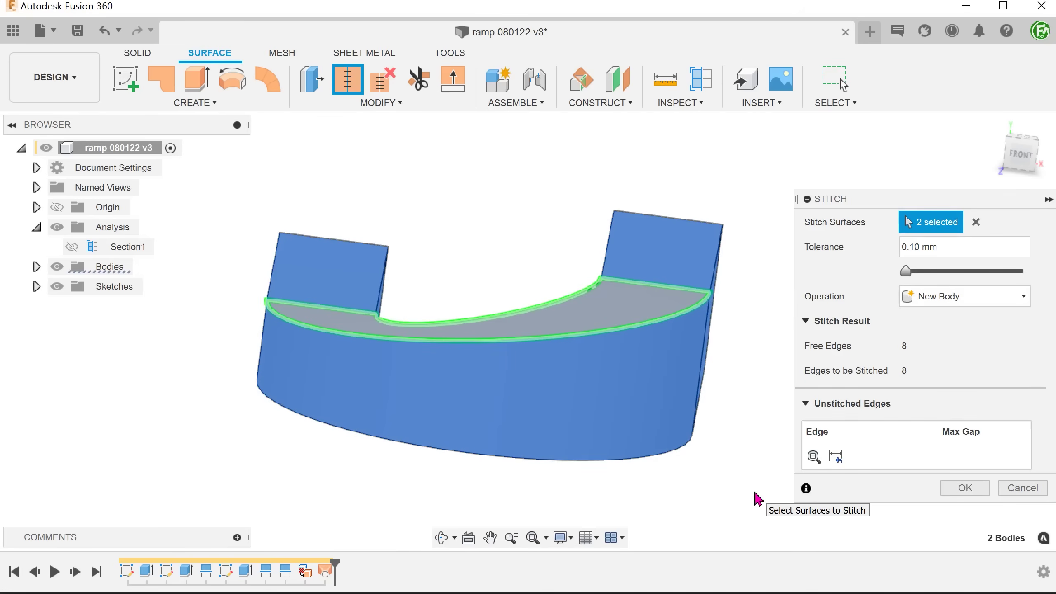
{"action": "left_click", "coordinate": [956, 490]}
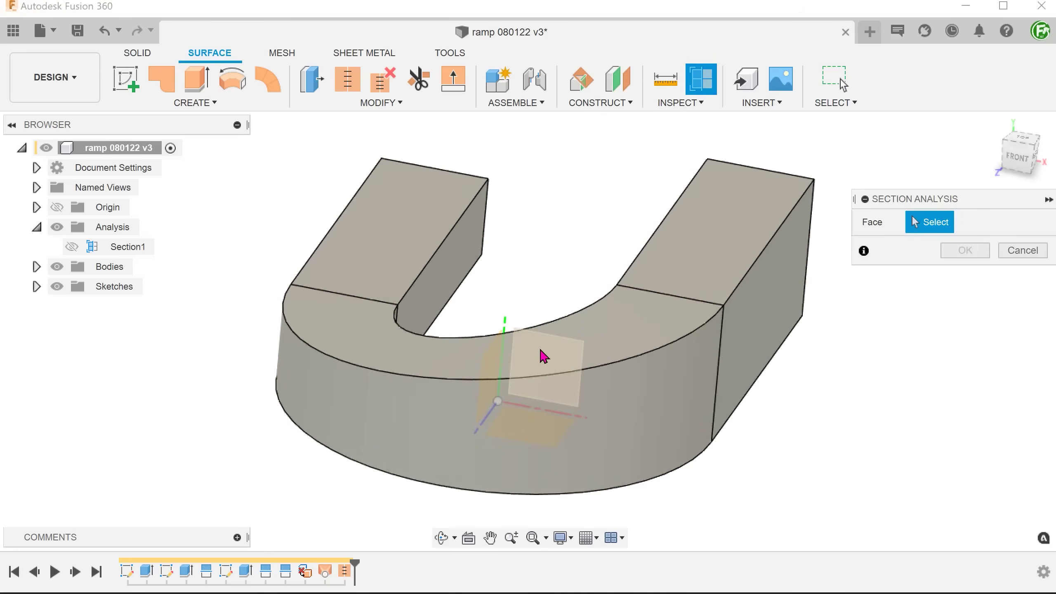
{"action": "left_click", "coordinate": [542, 354]}
{"action": "left_click_drag", "start_coordinate": [494, 397], "coordinate": [424, 463]}
{"action": "left_click", "coordinate": [965, 373]}
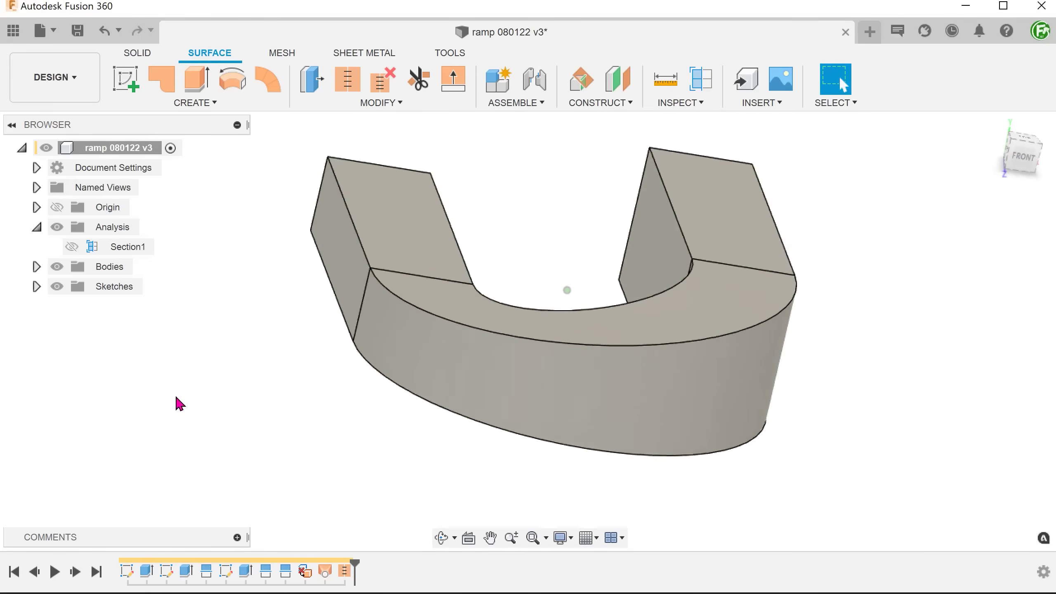